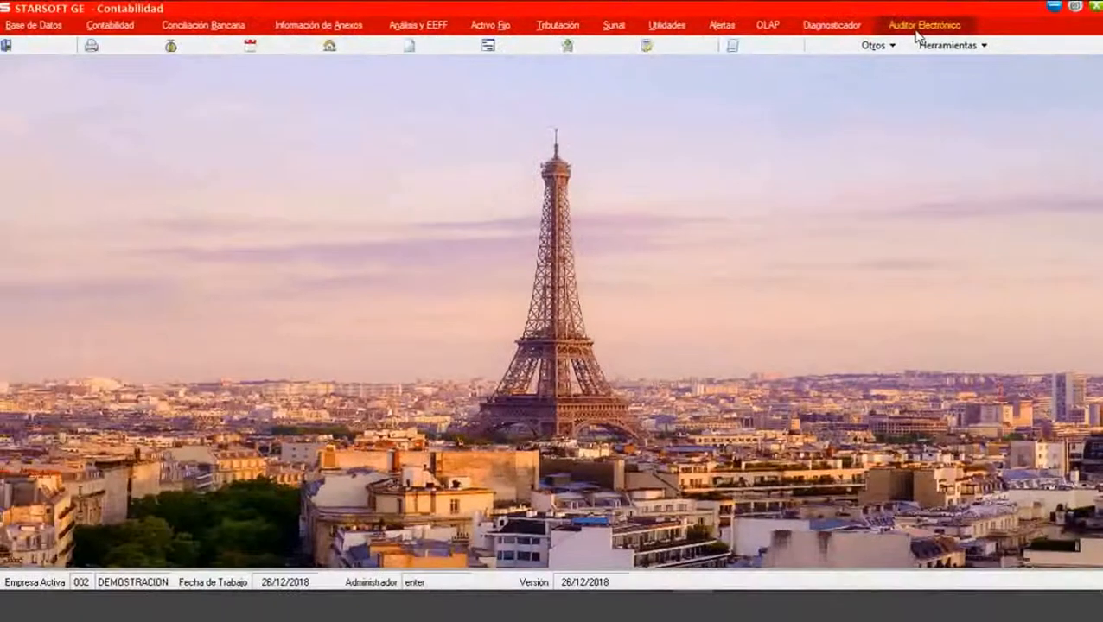
- Open the Auditor Electrónico and read its help document on the recommendation and the audit sheets
click(917, 33)
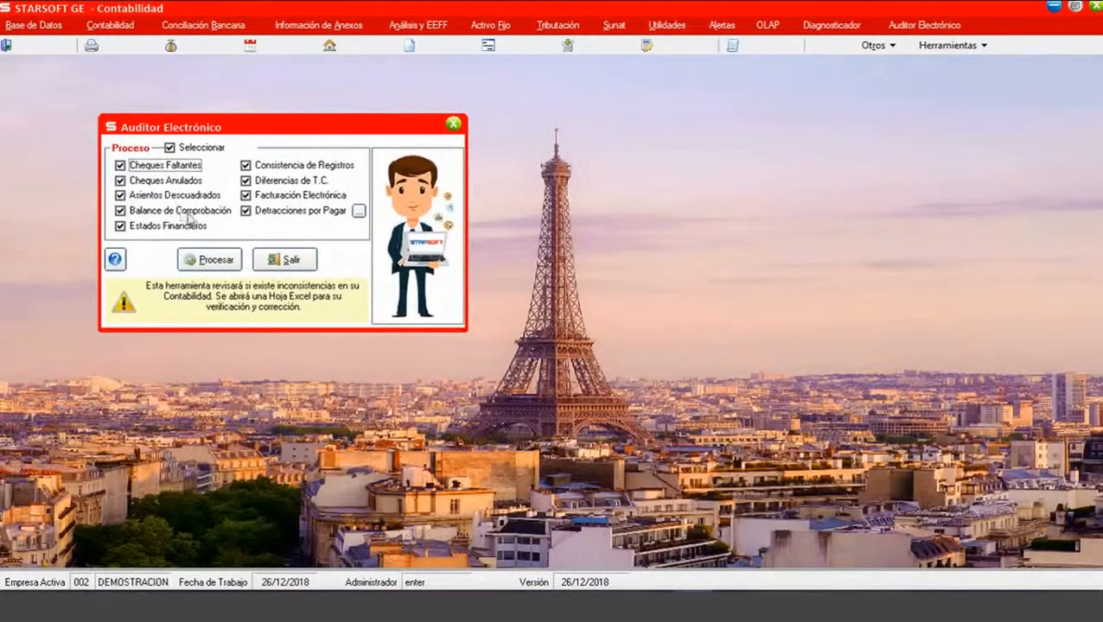
click(119, 261)
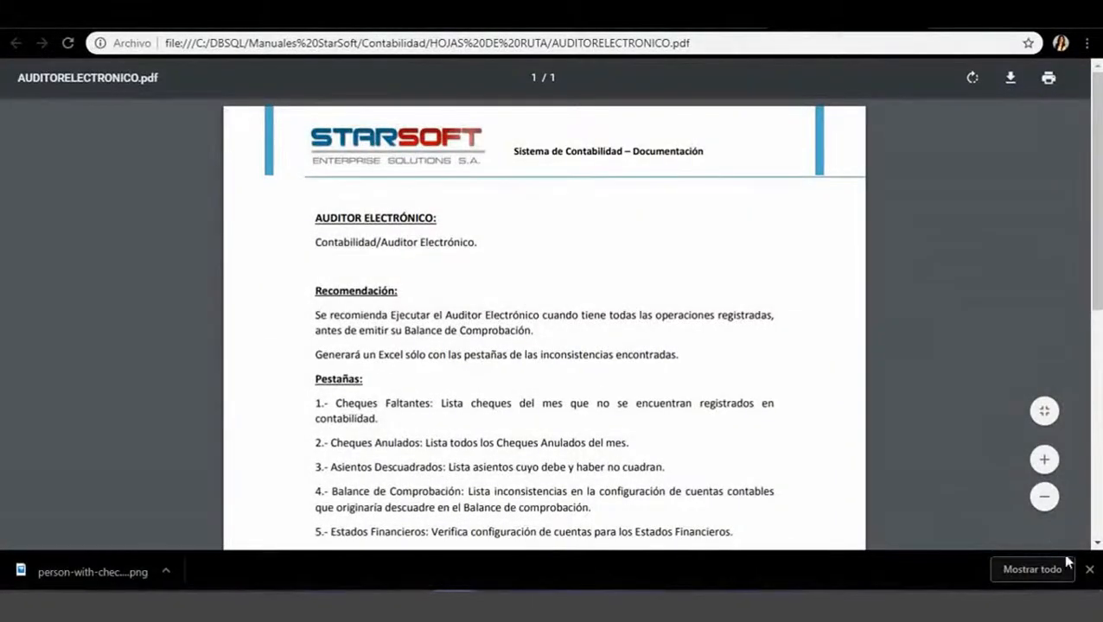
click(1089, 571)
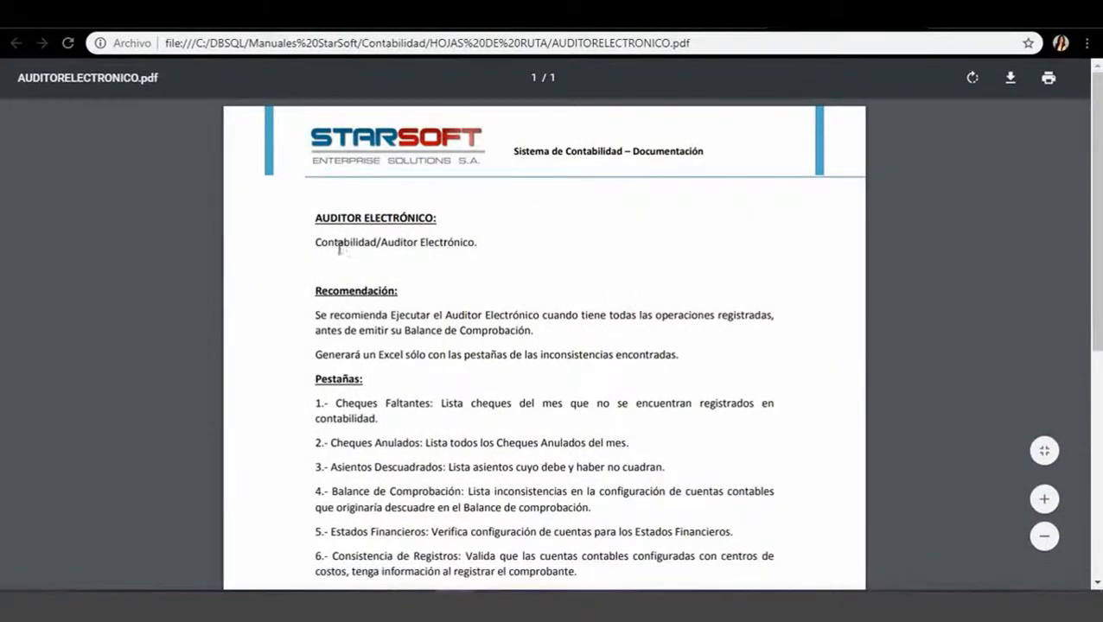
scroll(443, 301, down, 5)
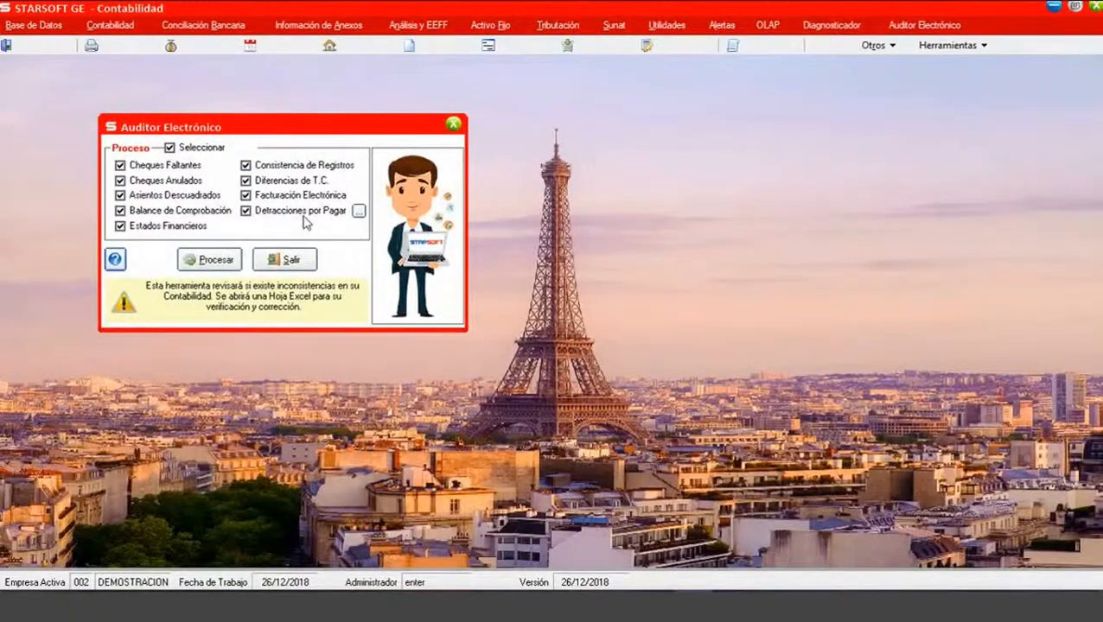
- Mark all accounts for the Detracciones por Pagar check and process the electronic audit with every check selected
click(359, 213)
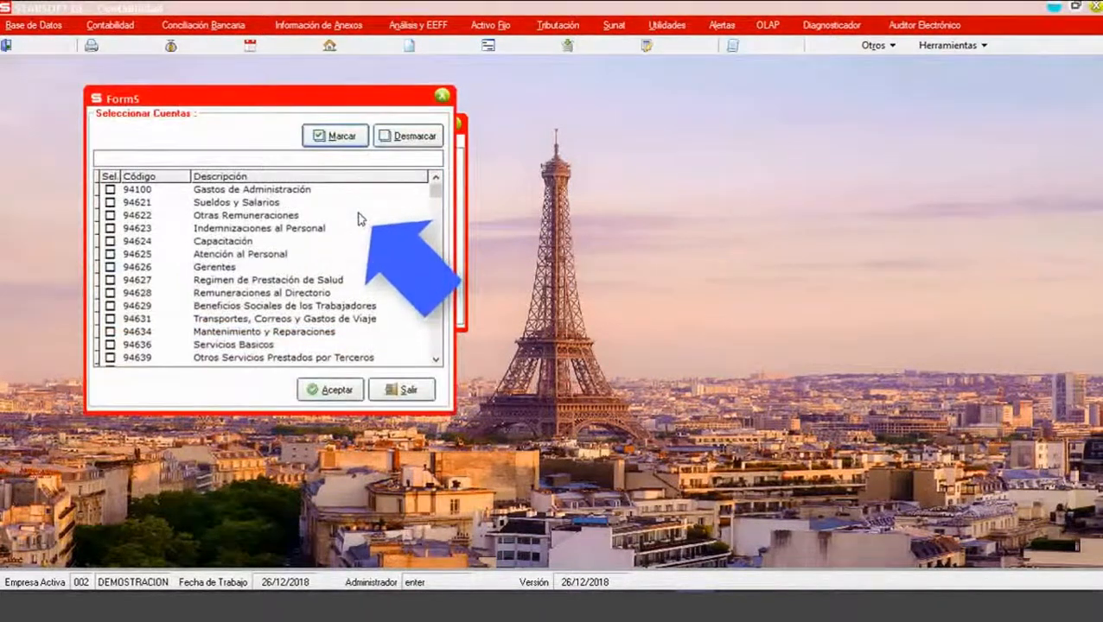
click(338, 140)
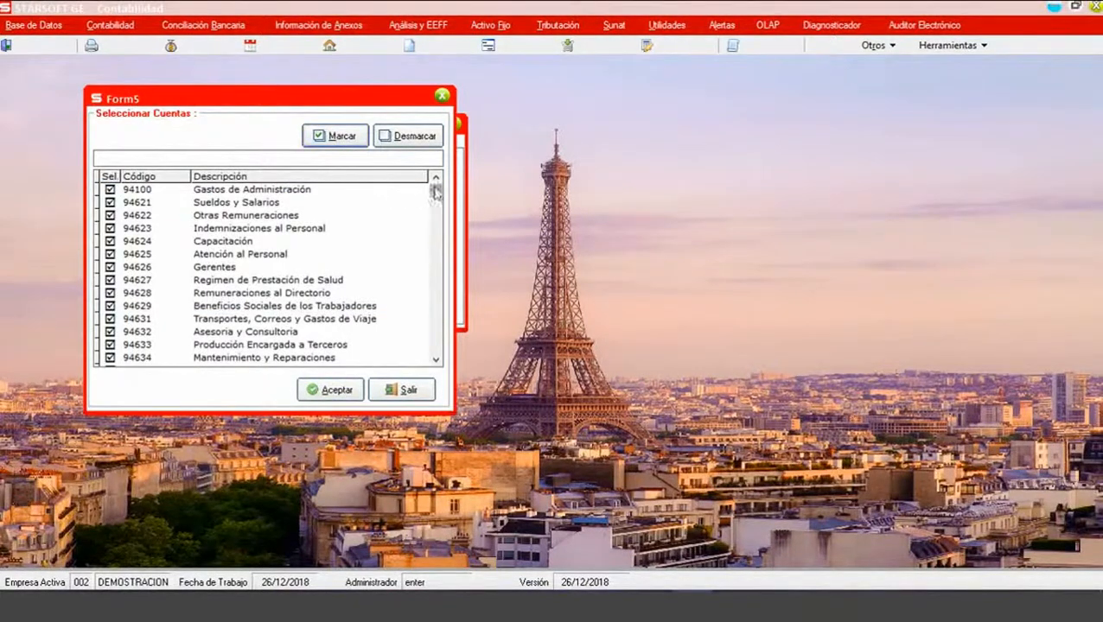
click(436, 359)
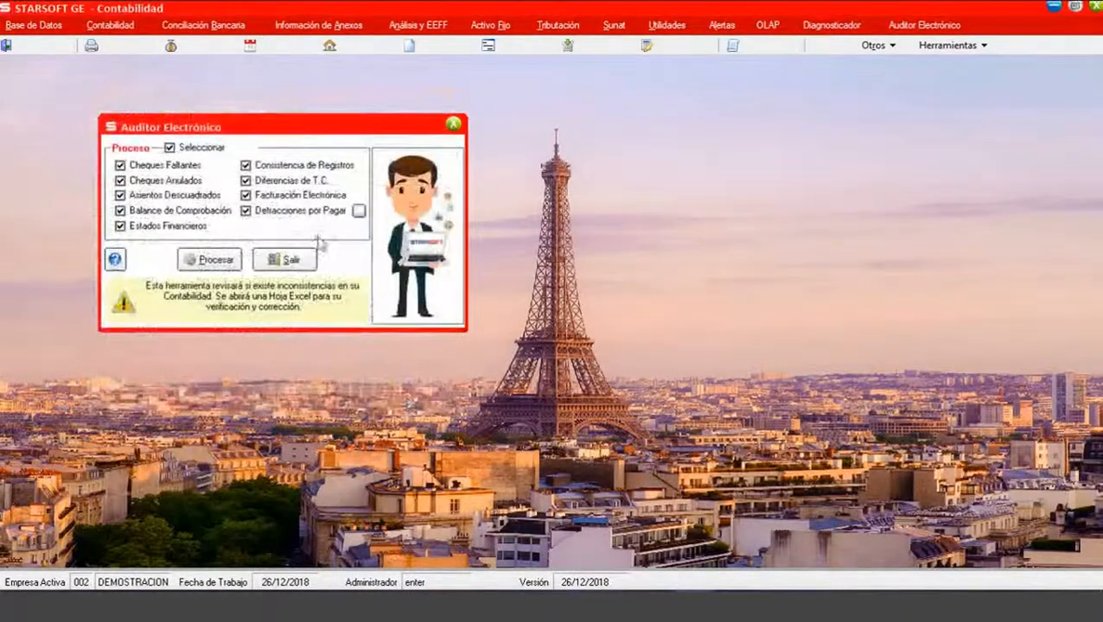
click(210, 261)
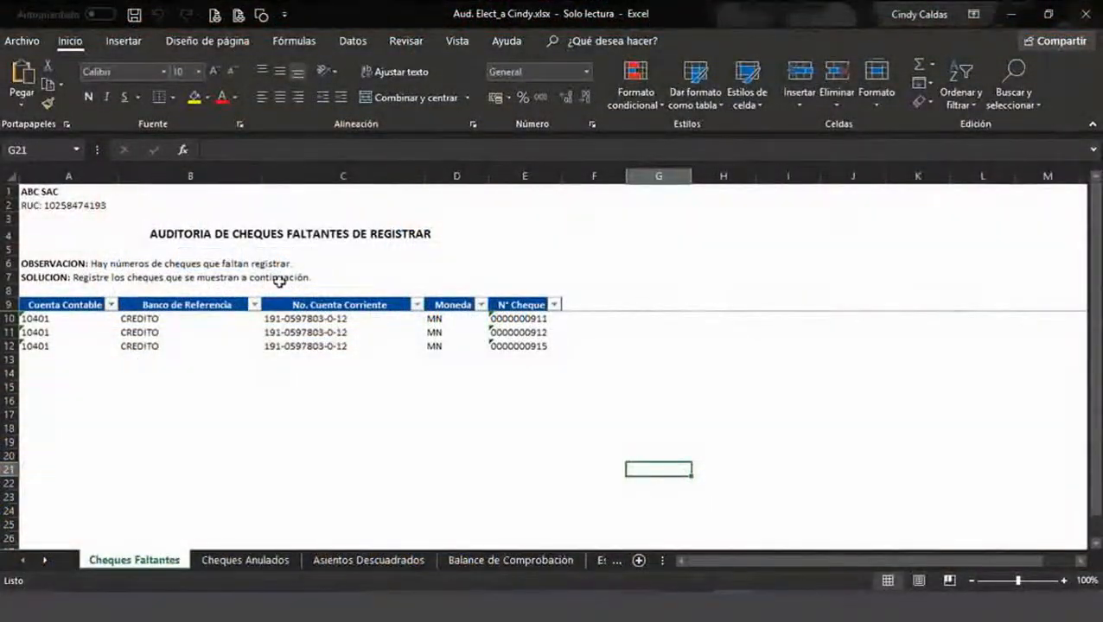
- Examine the Cheques Anulados, Asientos Descuadrados and Balance de Comprobación sheets, including the trial balance observation and solution texts
click(234, 561)
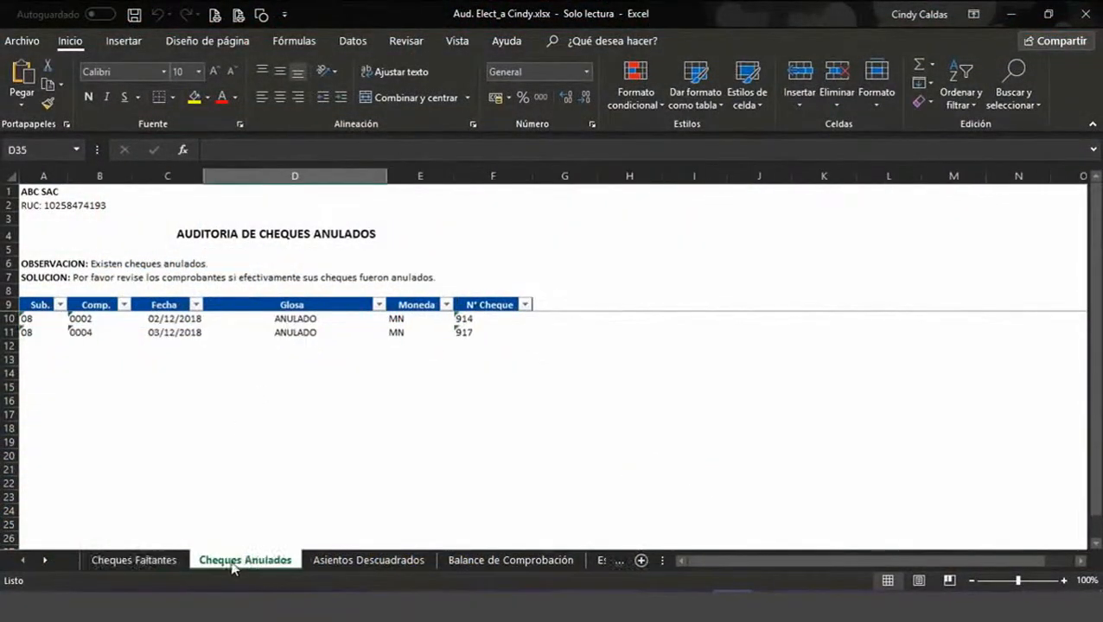
click(368, 561)
click(519, 563)
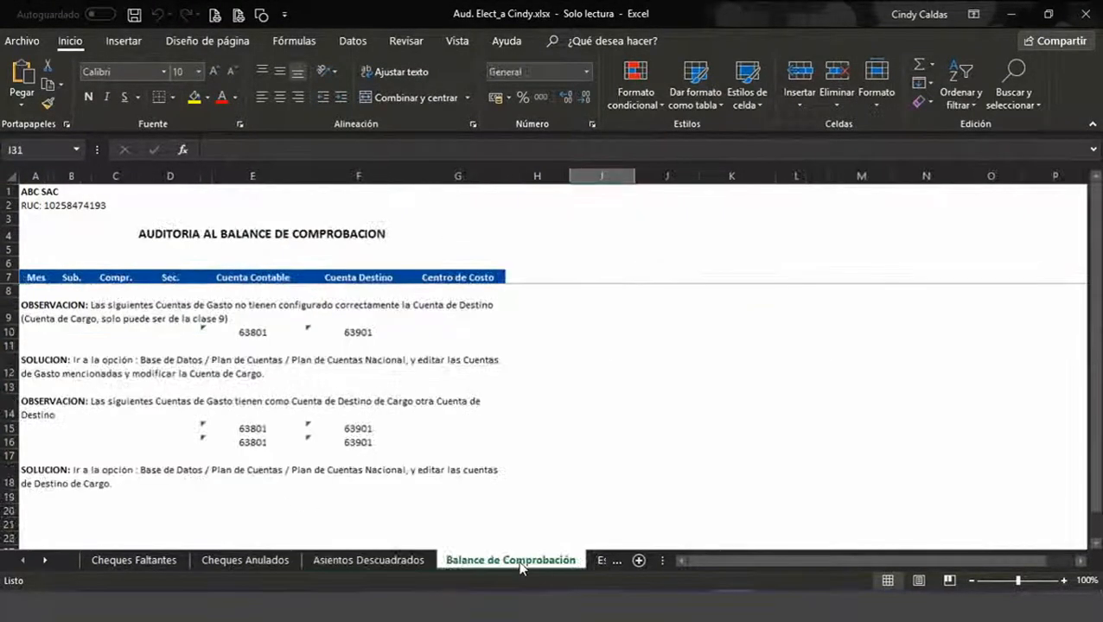
click(90, 310)
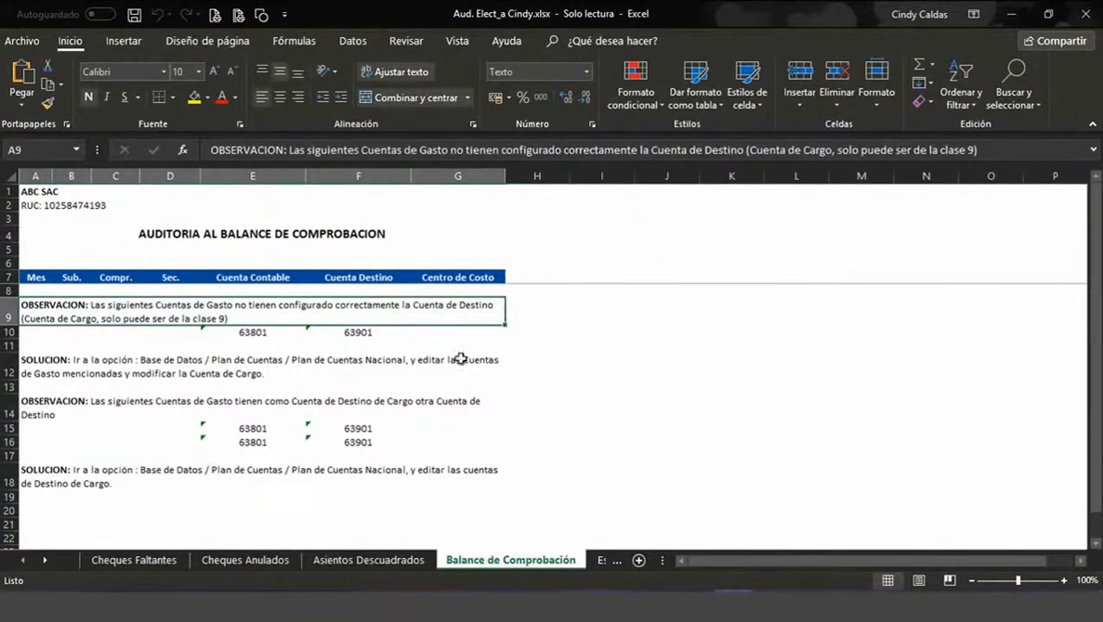
click(77, 477)
- Examine the Estados Financieros and Consistencia de Registros sheets, including the solution for vouchers with nonexistent cost centres
click(605, 561)
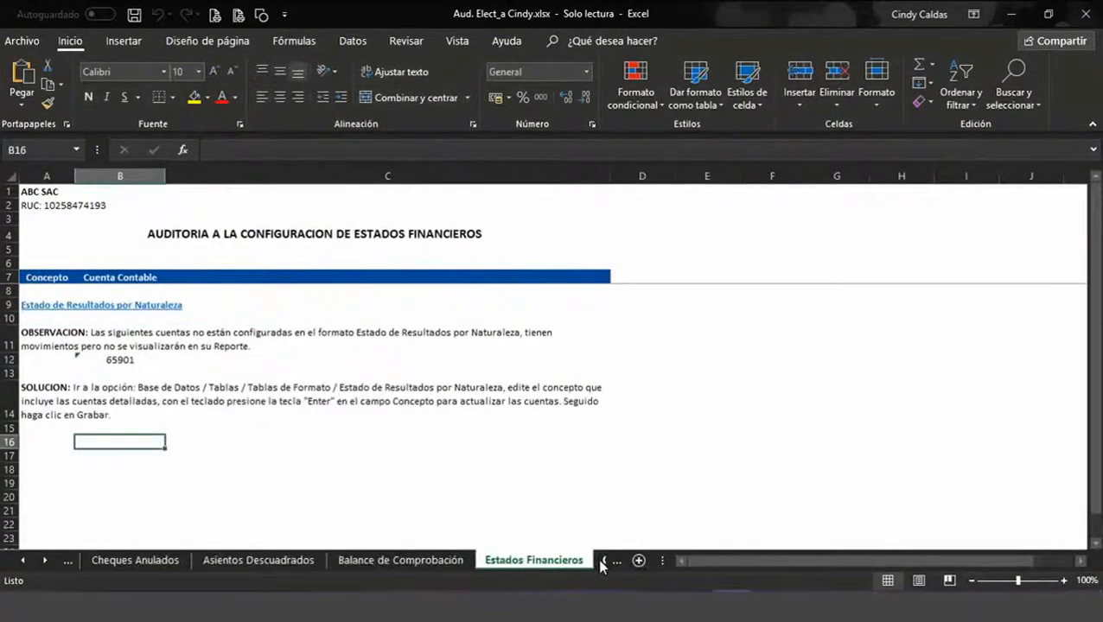
key(ctrl+Page_Down)
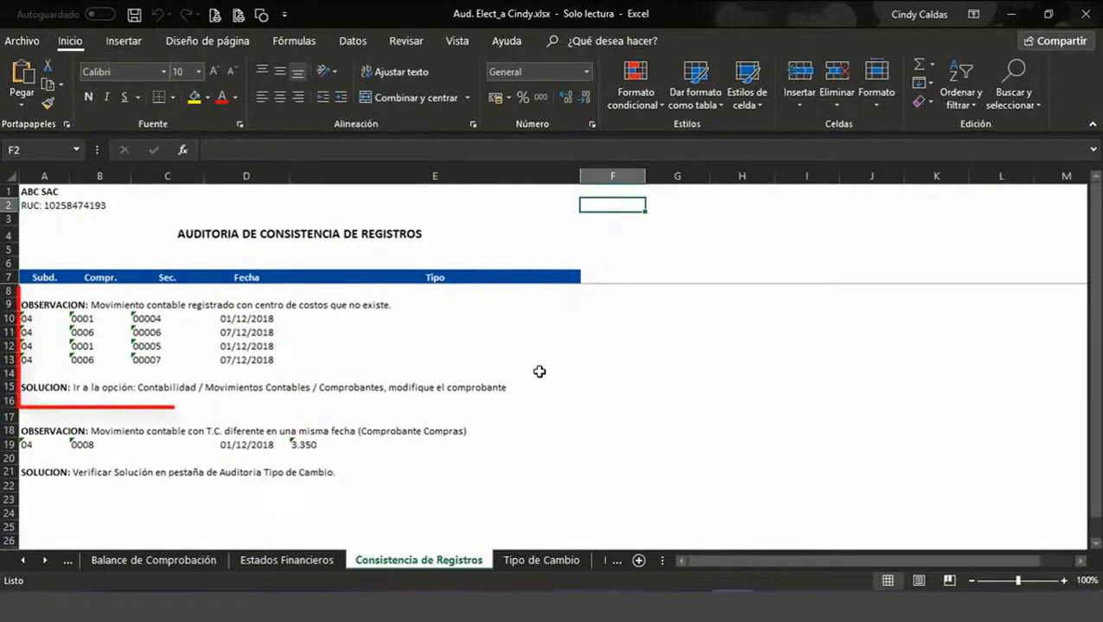
click(66, 387)
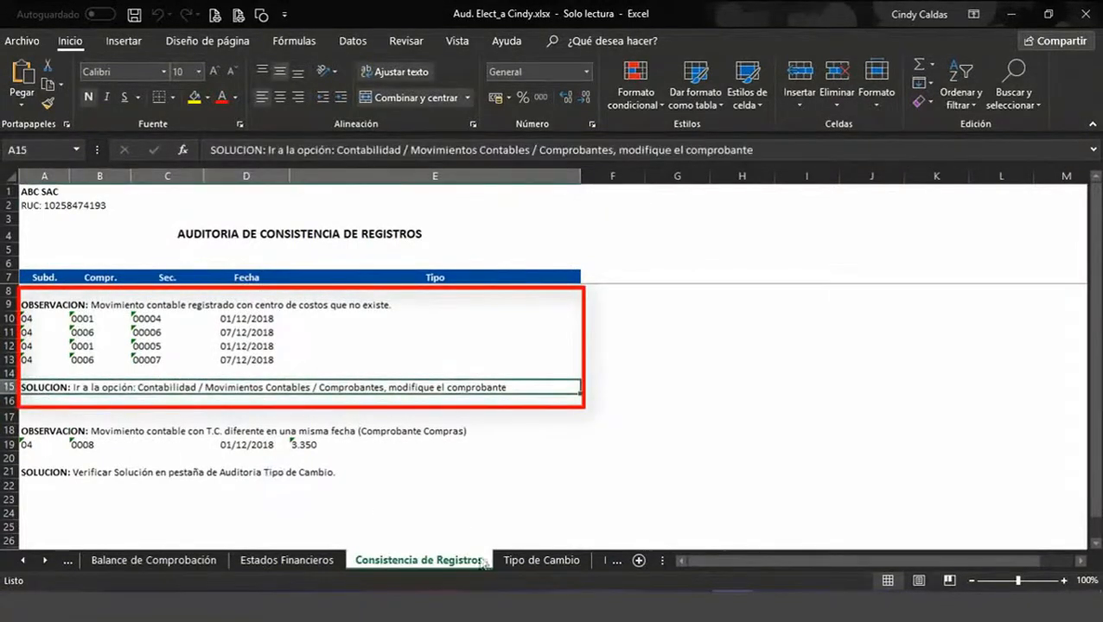
- Examine the Tipo de Cambio sheet, checking the flagged purchase voucher's number, date and both exchange rates
click(529, 562)
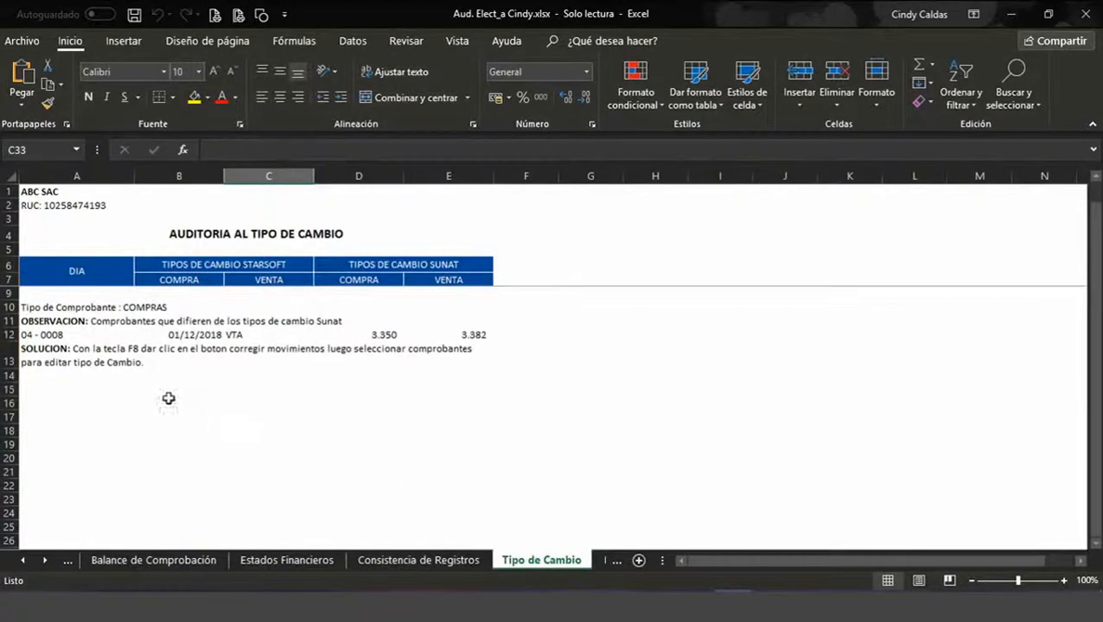
click(34, 334)
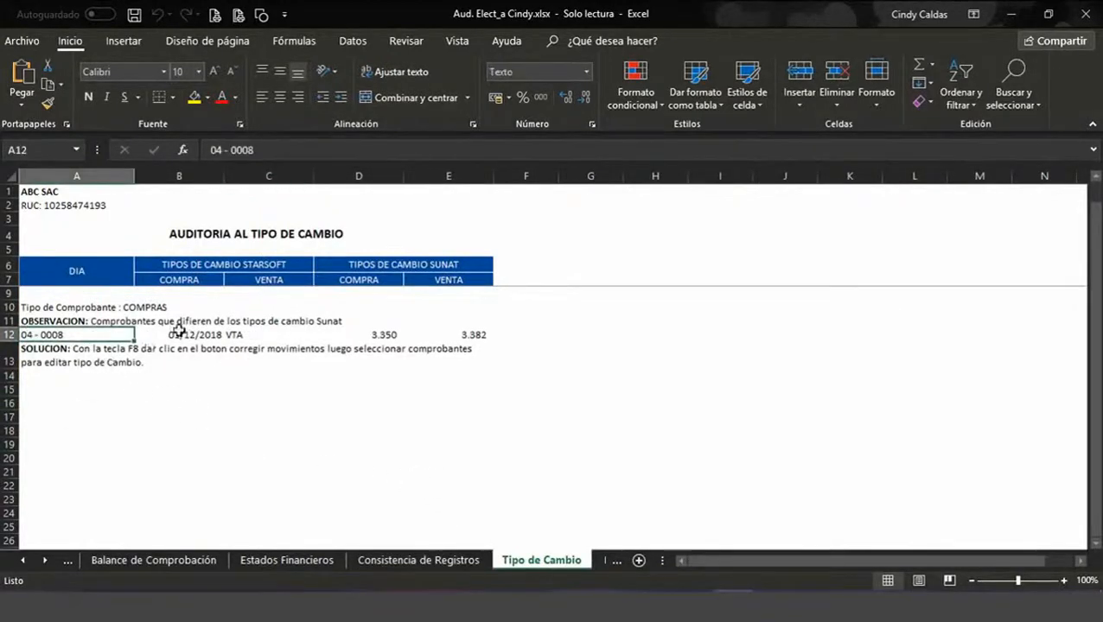
click(176, 330)
click(381, 335)
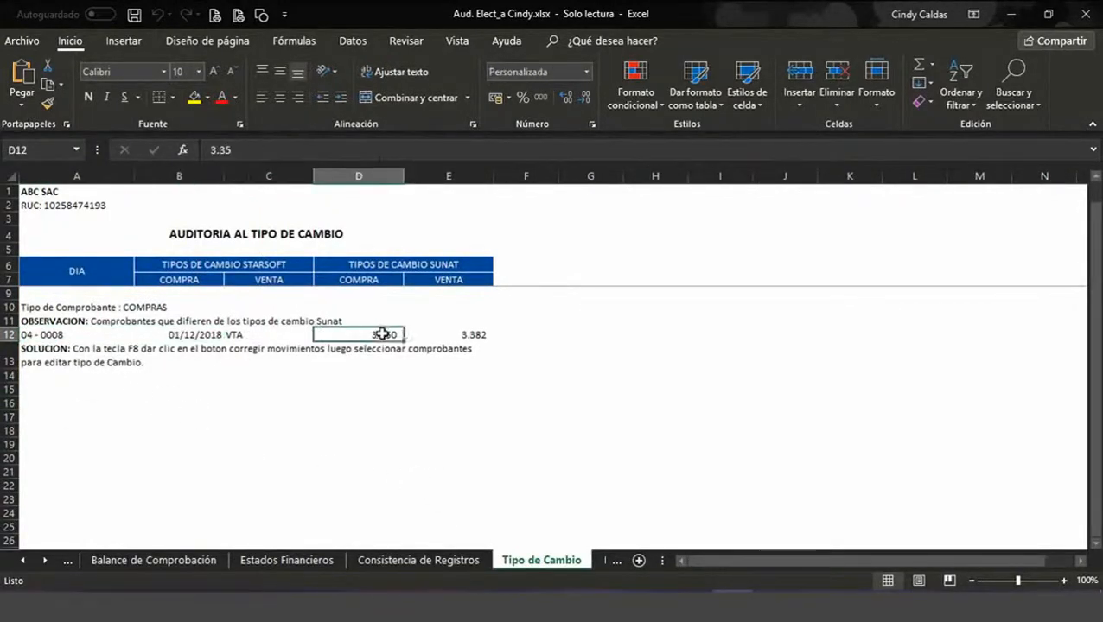
click(456, 335)
- Examine the Facturación Electrónica sheet for documents with differing amounts, documents missing in accounting and the proposed solution
click(604, 560)
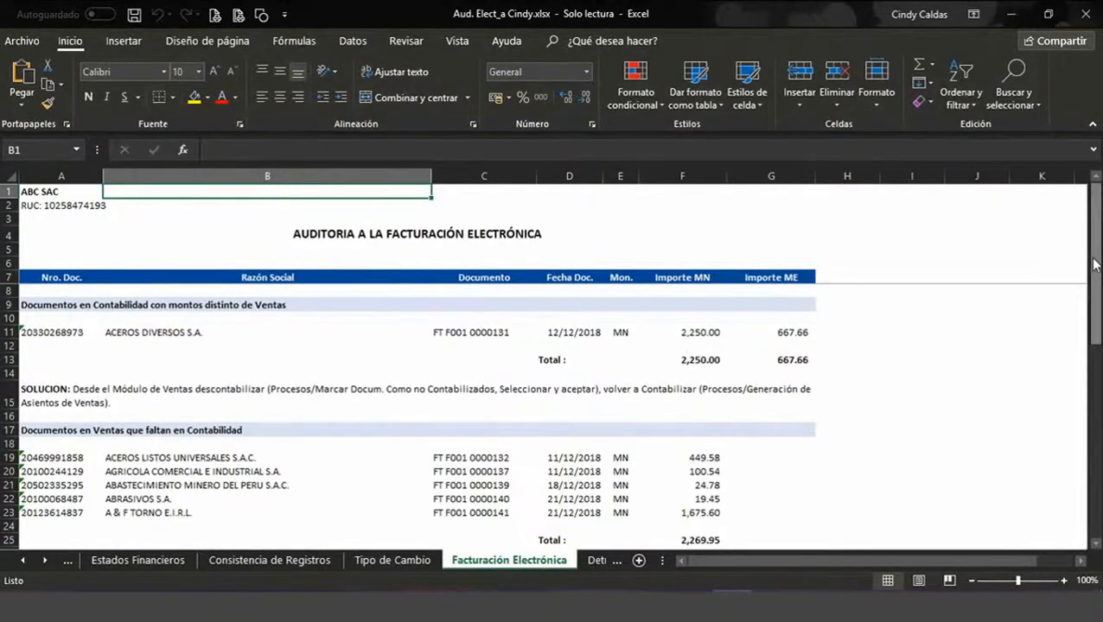
drag(1091, 258, 1089, 217)
click(197, 429)
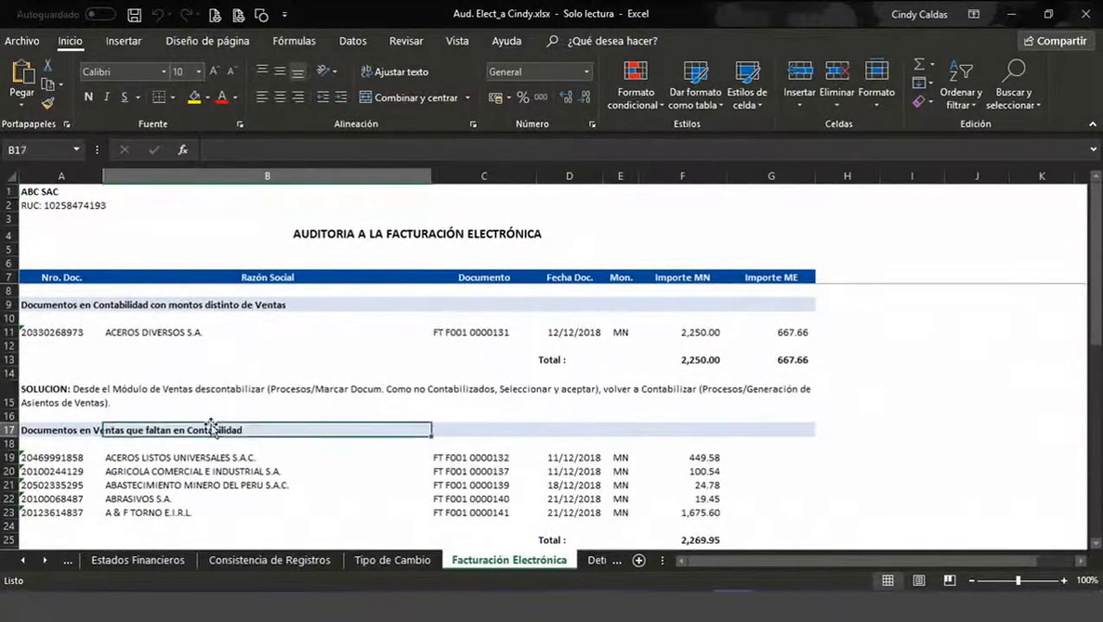
click(132, 391)
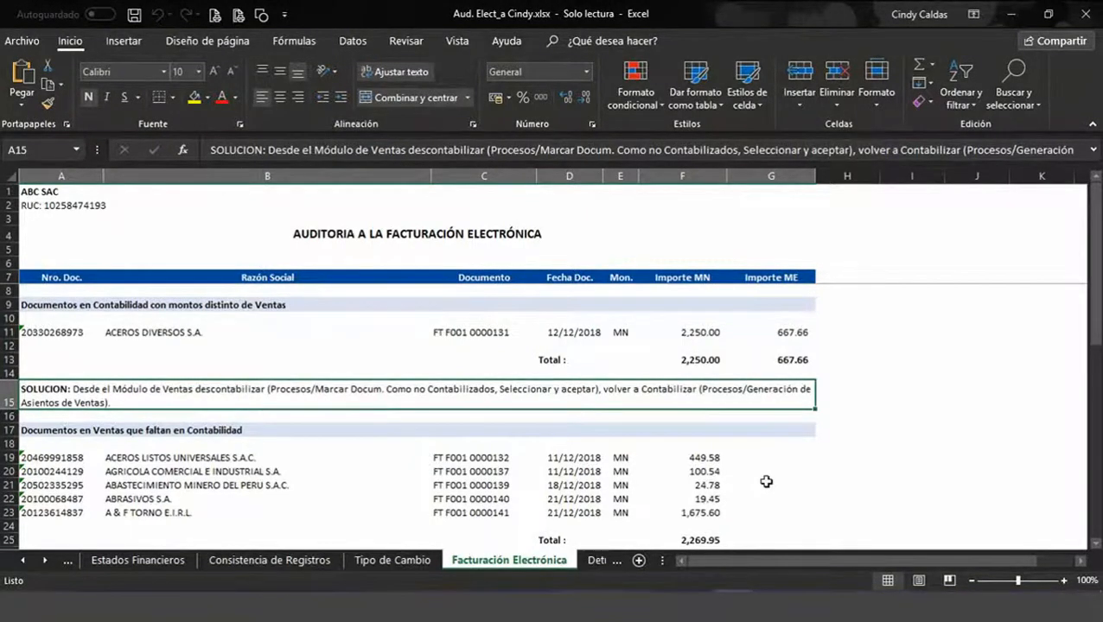
click(750, 486)
- Examine the Detracciones por Pagar sheet and select the listed service records from subaccount through description
click(598, 561)
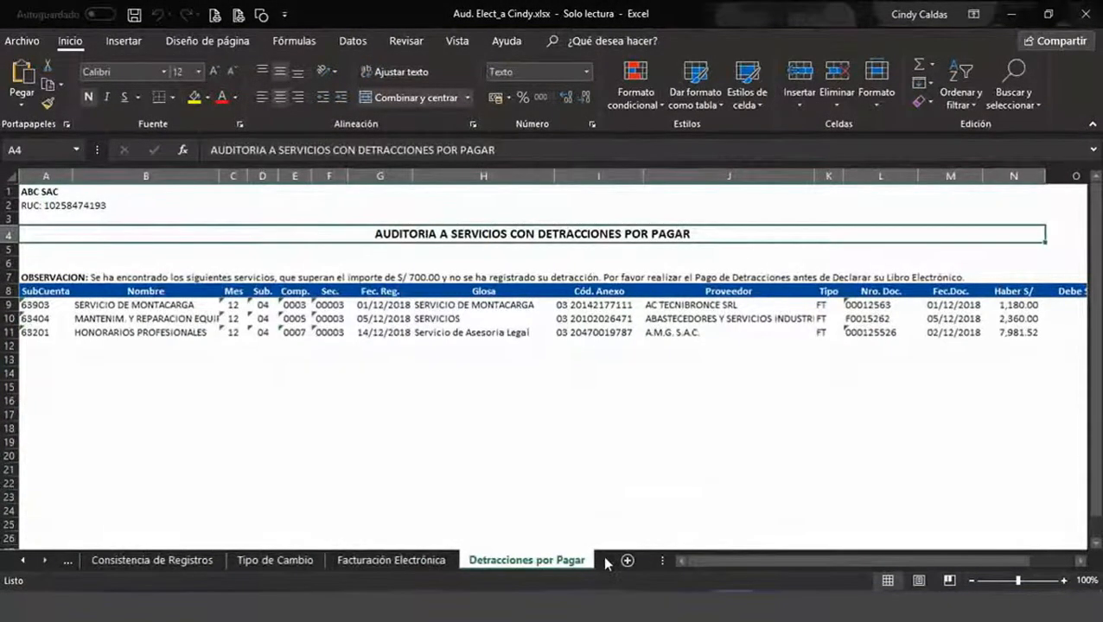
click(598, 496)
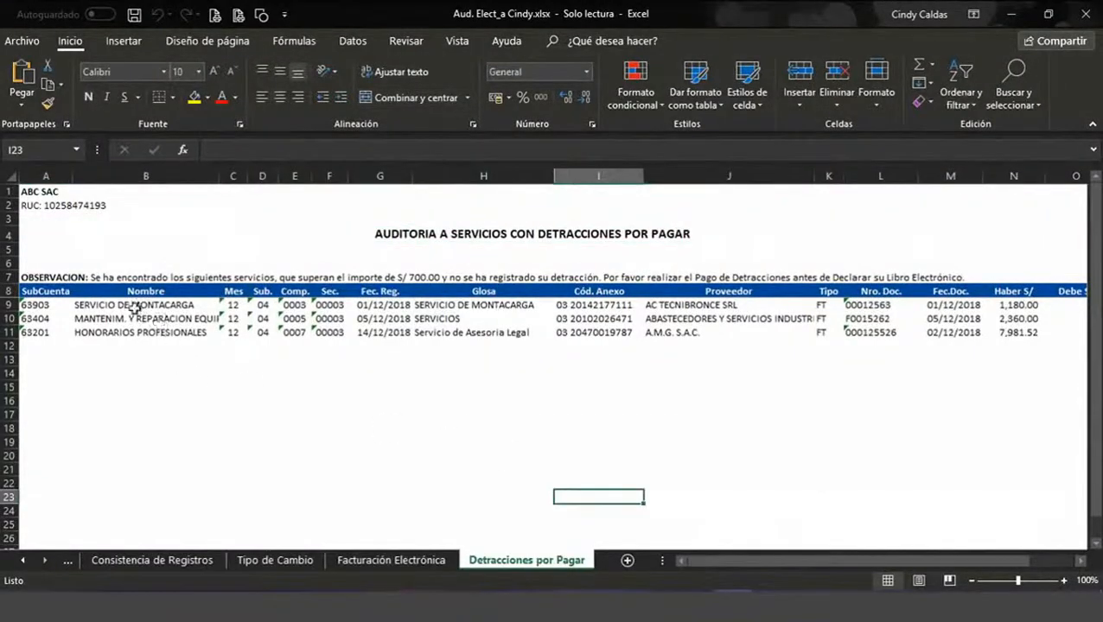
drag(43, 306, 438, 328)
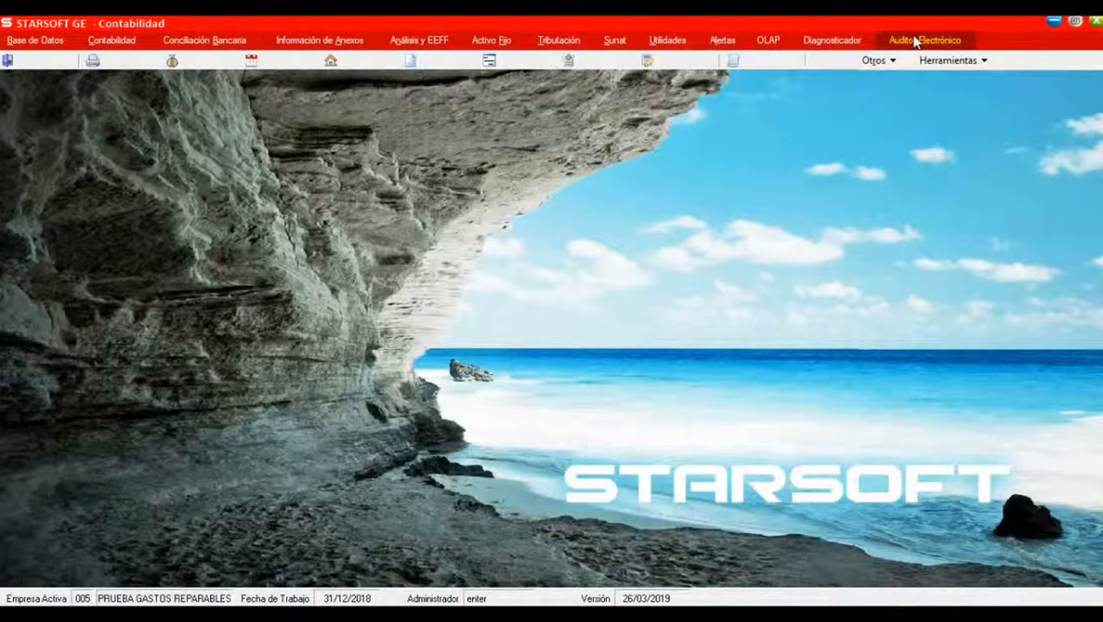
- Open the monthly Auditor Electrónico in the accounting program to view its checks, and close it
click(914, 41)
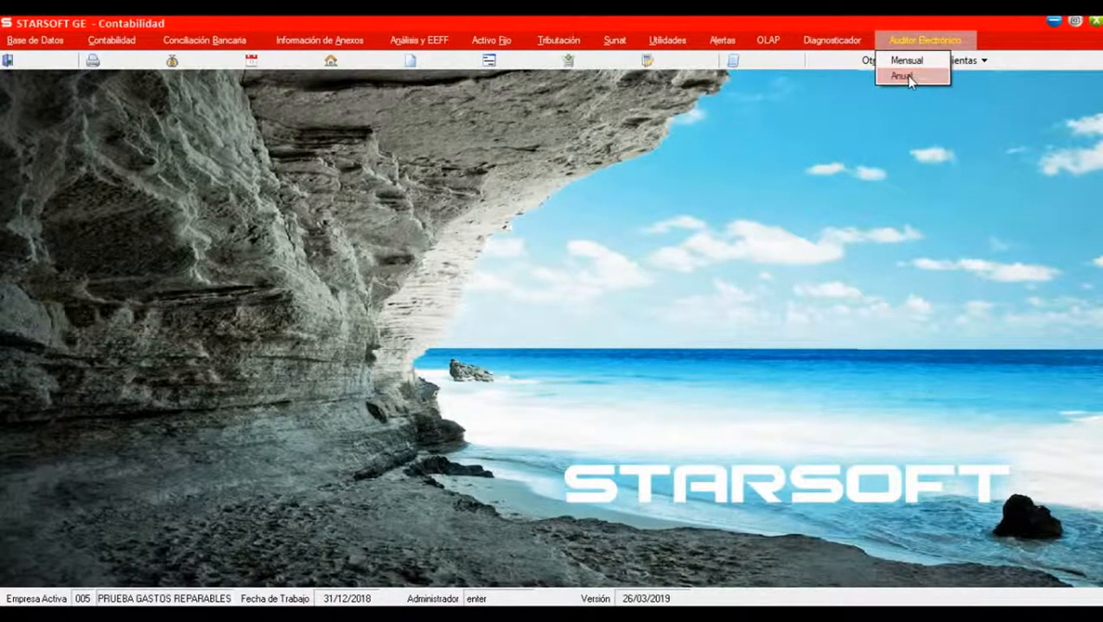
click(908, 77)
click(913, 61)
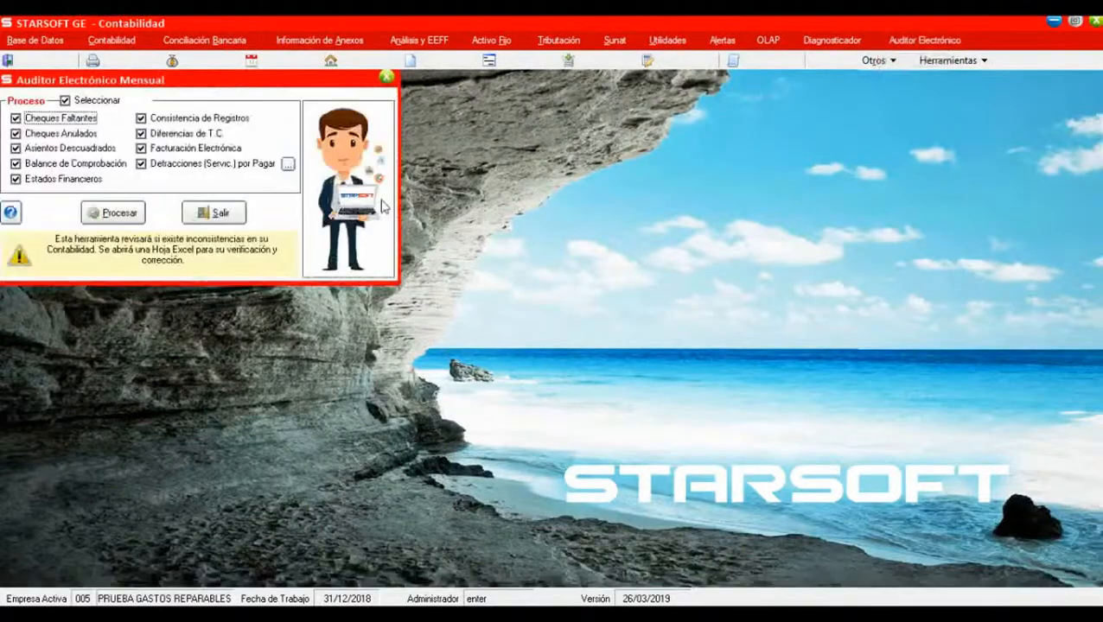
click(386, 78)
- Open the annual Auditor Electrónico and its Gastos Reparables configuration, placing the maintenance window clear of the auditor window
click(923, 40)
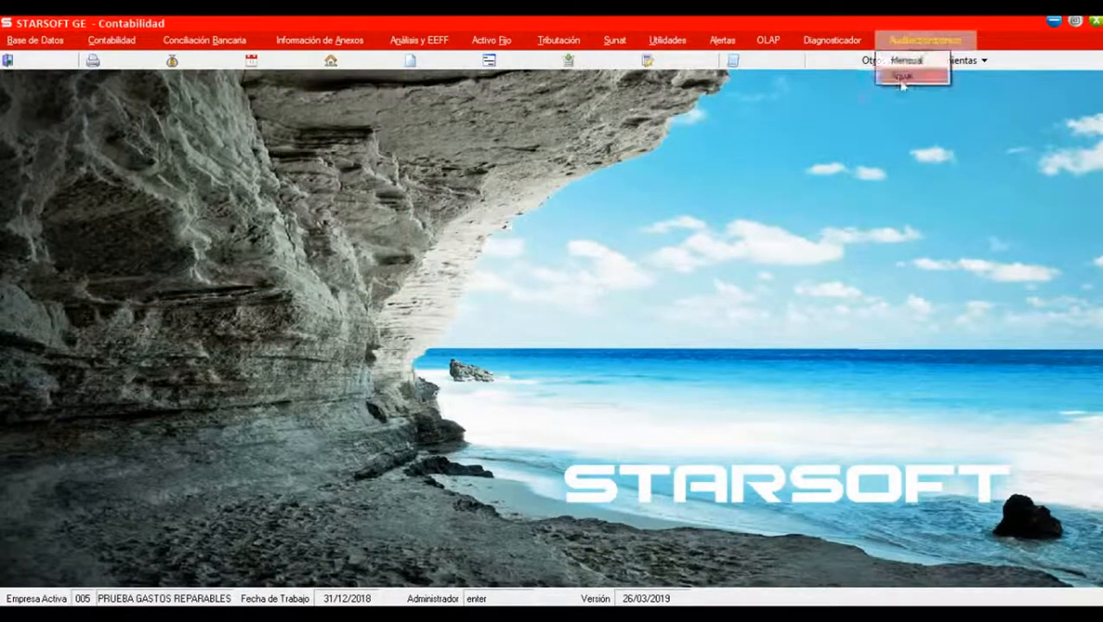
click(903, 77)
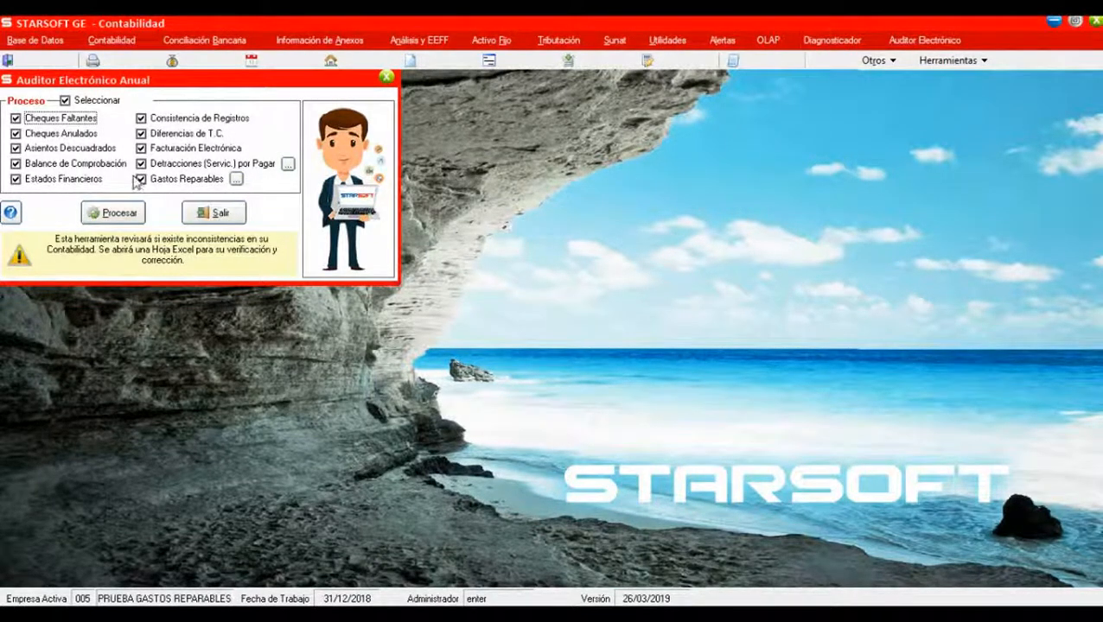
click(236, 179)
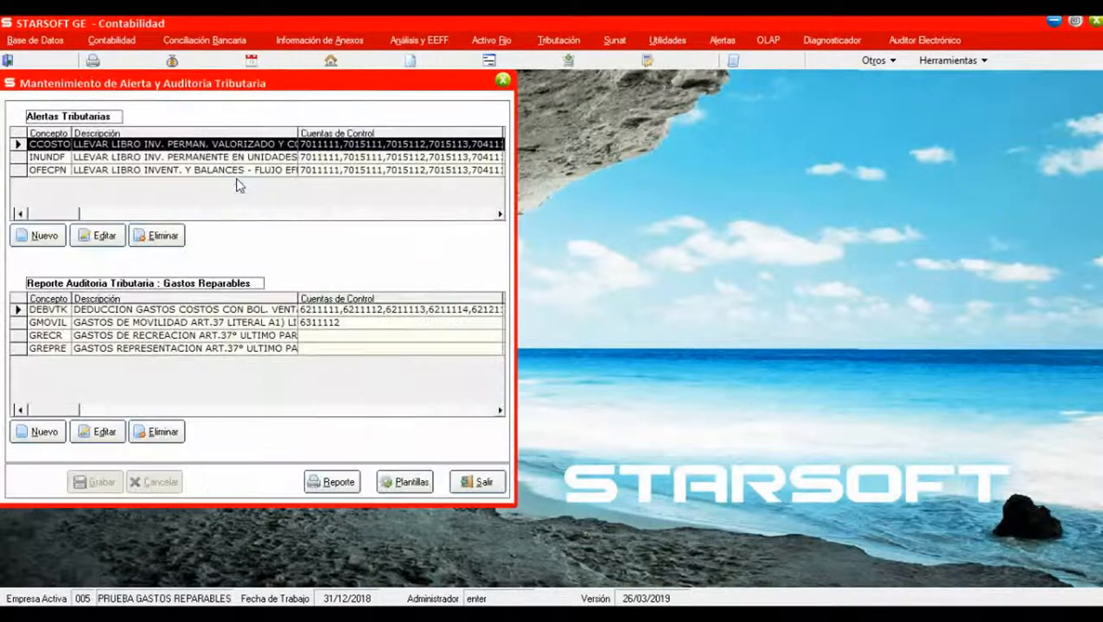
drag(330, 88, 748, 164)
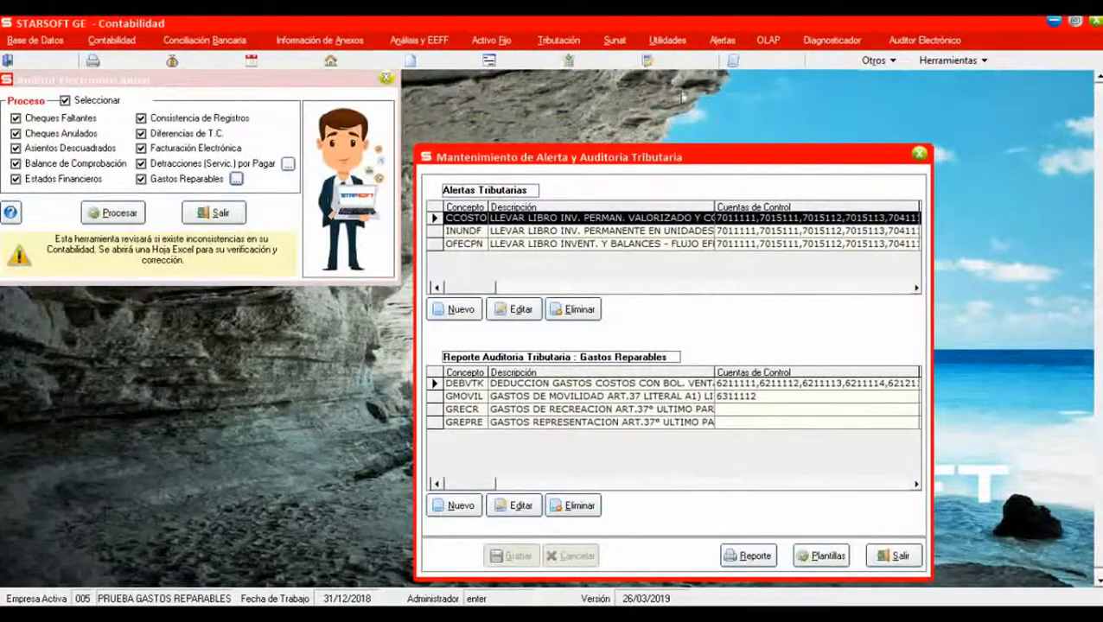
click(562, 41)
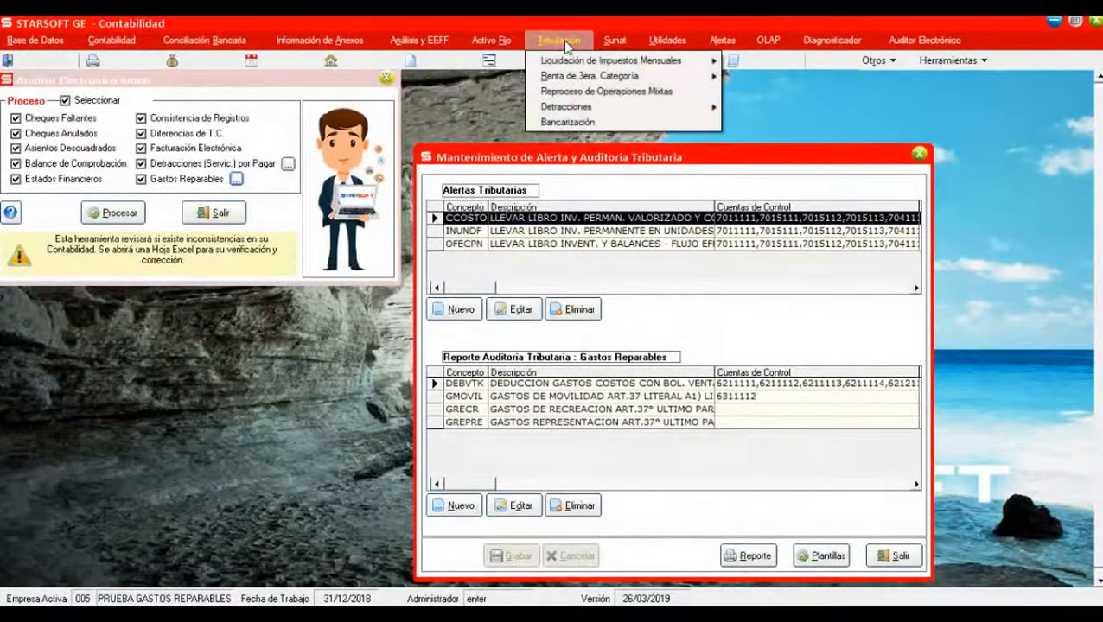
mouse_move(588, 106)
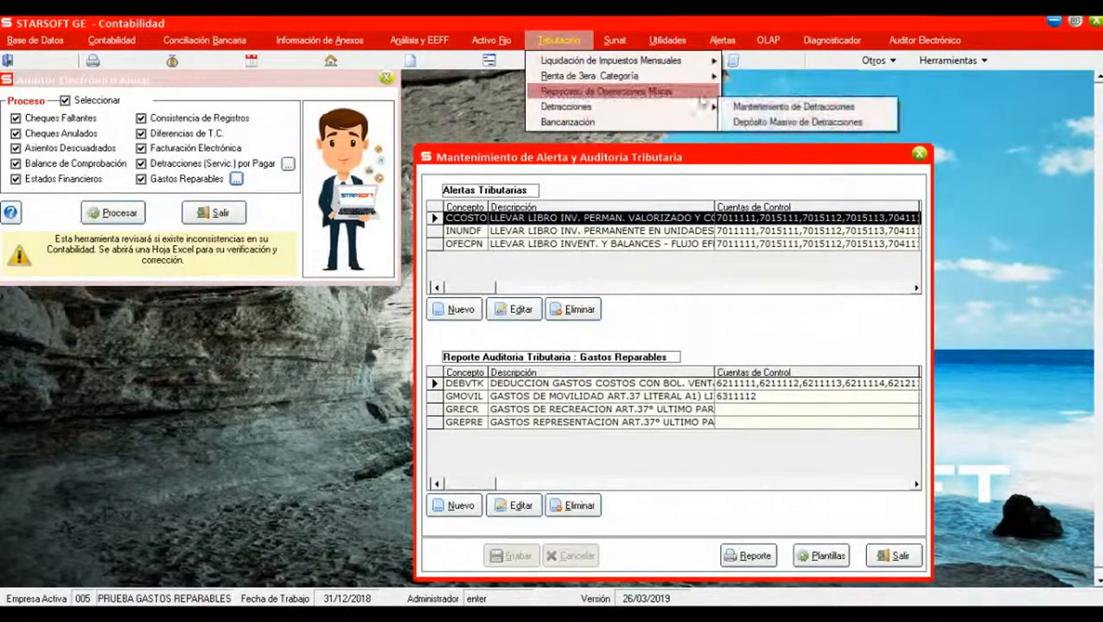
click(798, 80)
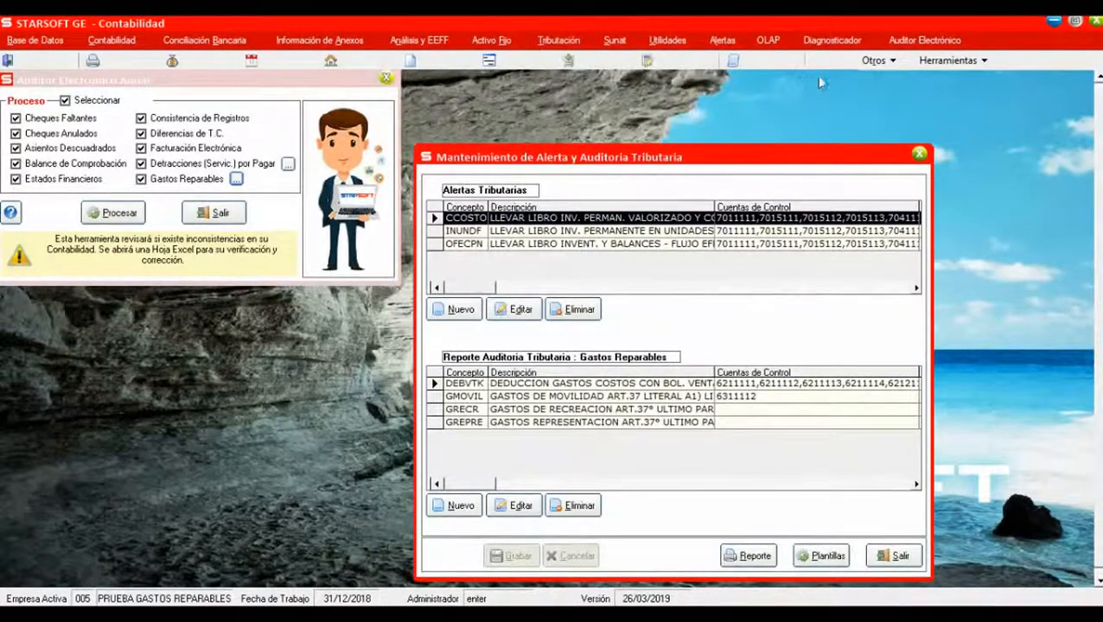
click(925, 39)
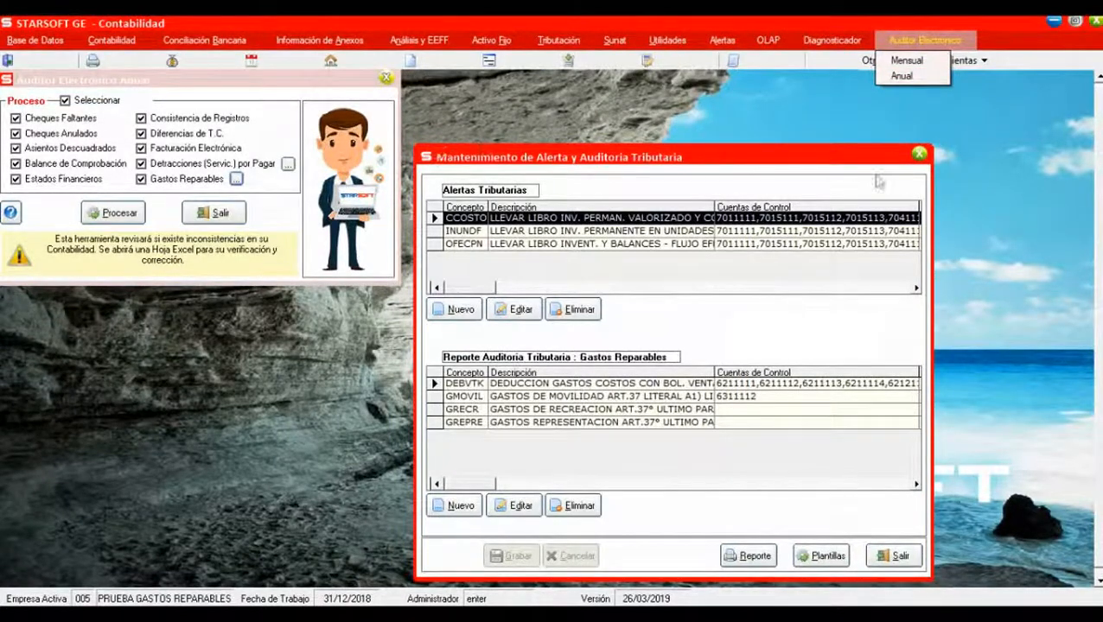
click(1005, 146)
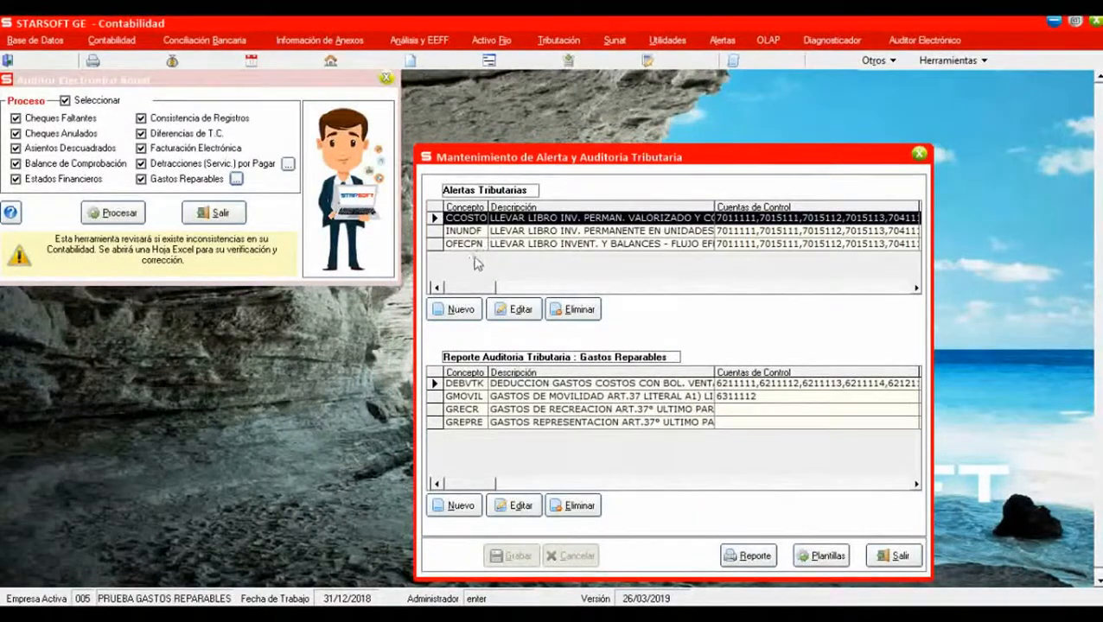
- Generate the Alertas Tributarias templates, confirming the replacement of any existing ones
click(826, 557)
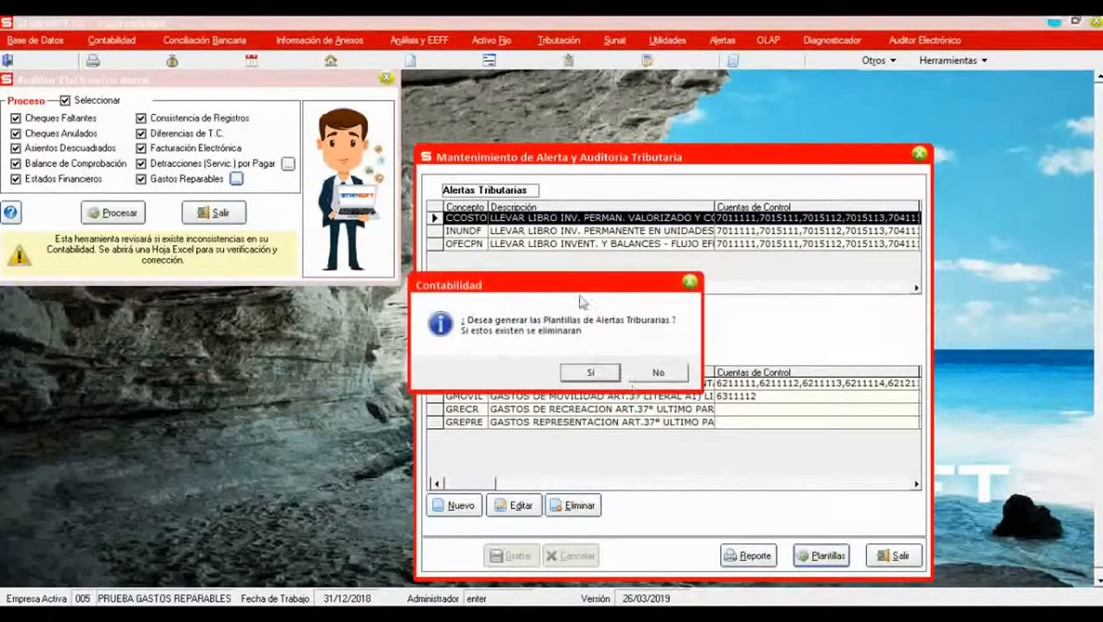
drag(590, 302, 579, 447)
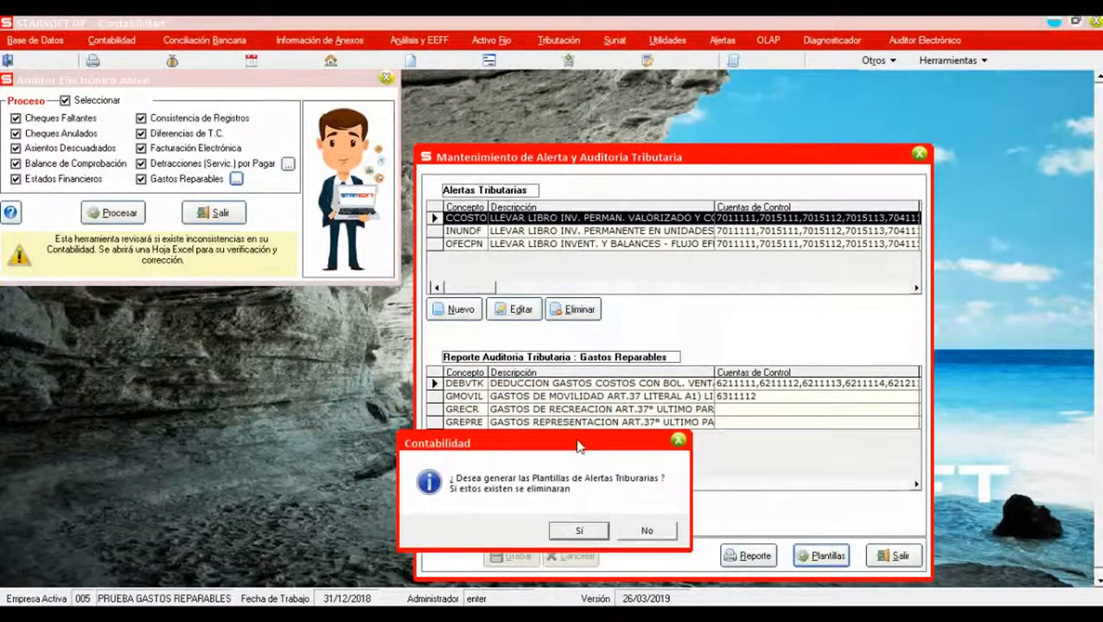
click(574, 536)
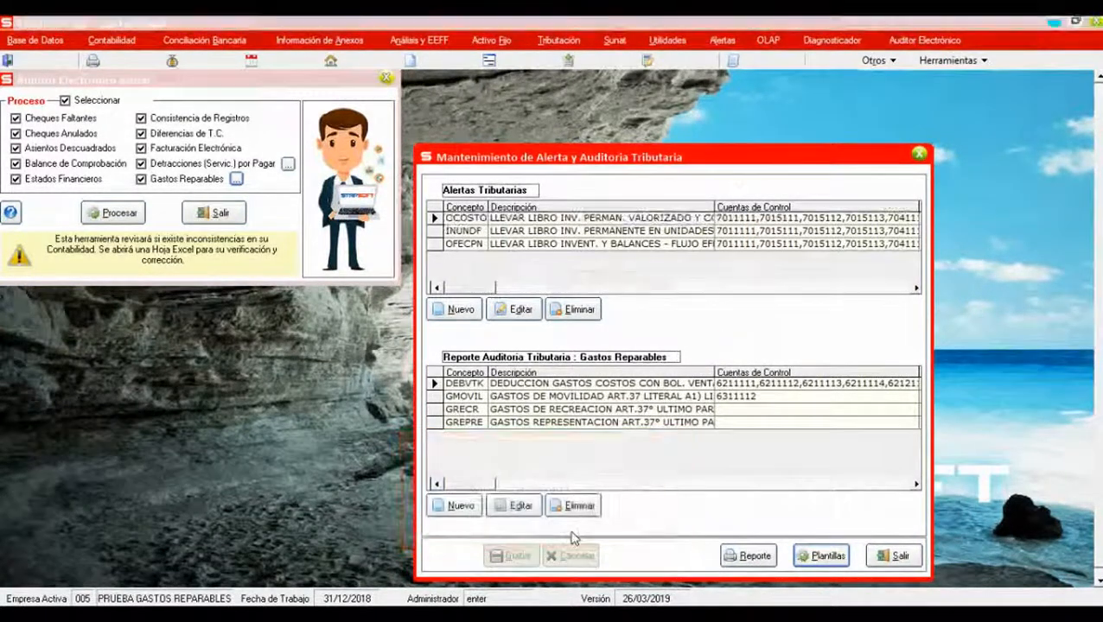
click(671, 376)
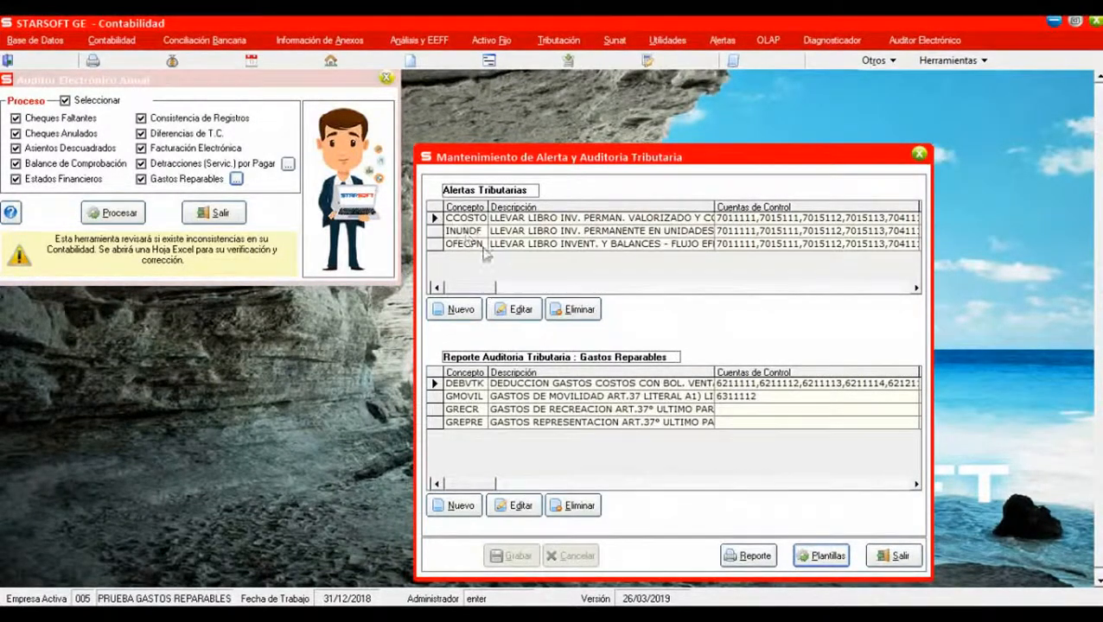
- Open the CCOSTO tax alert for editing and examine its legal article reference and Alerta Tributaria option
click(512, 309)
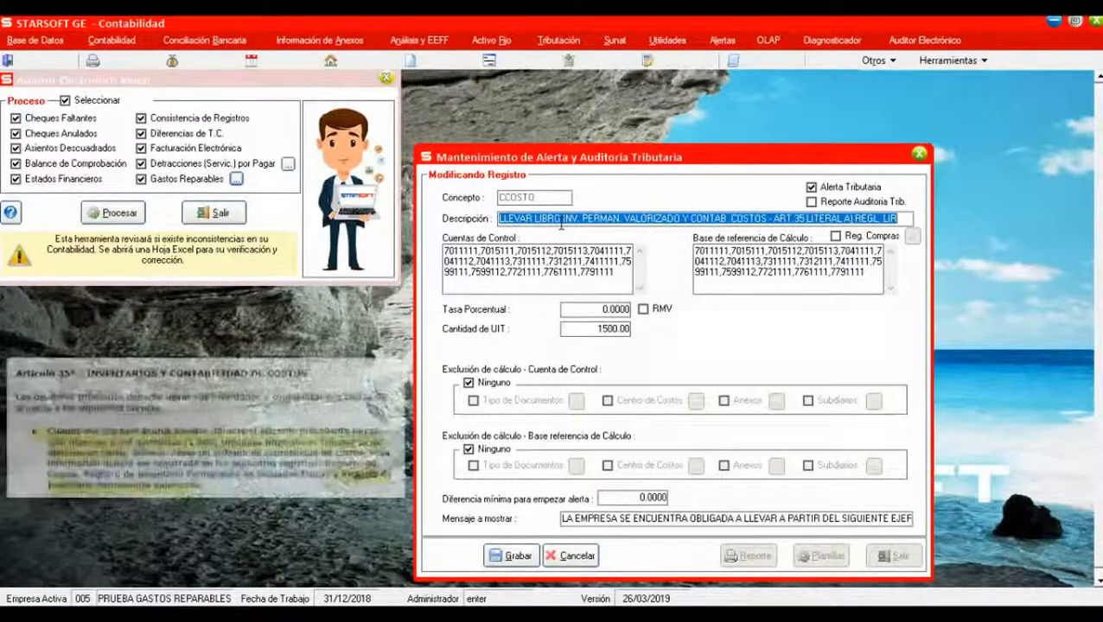
drag(774, 218, 905, 222)
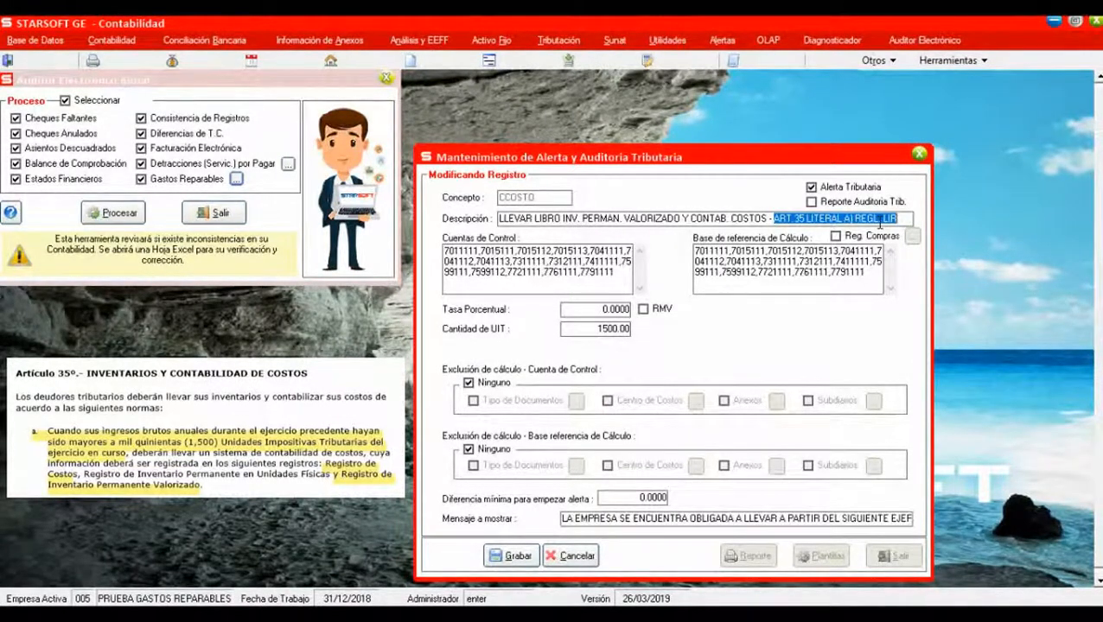
click(813, 187)
click(811, 187)
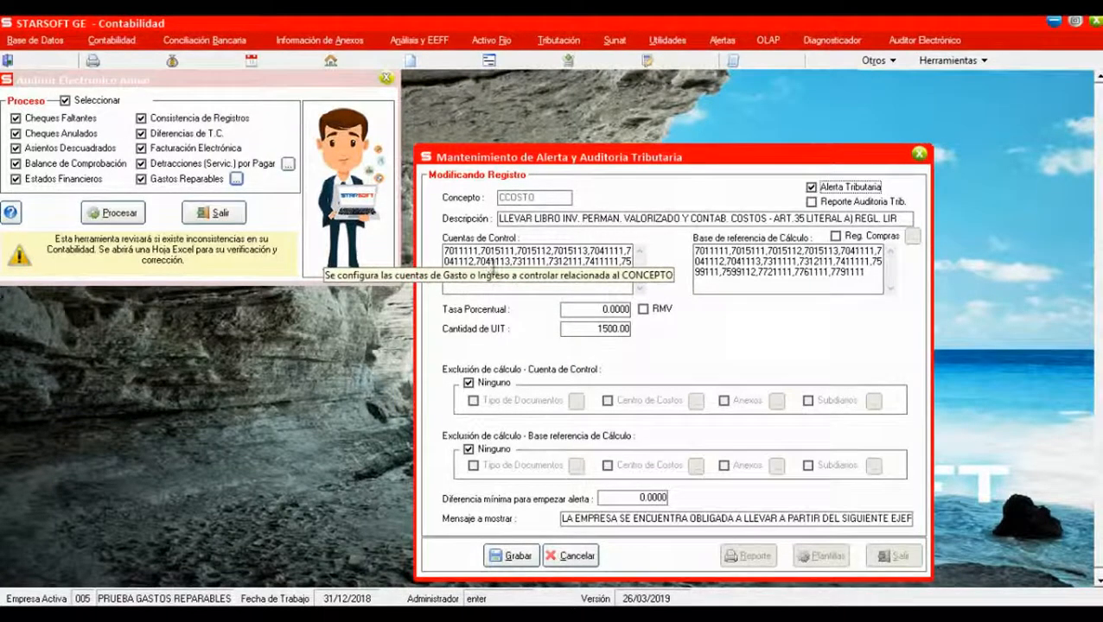
- Review the accounts starting with 7 marked under CCOSTO's Cuentas de Control, and leave the chart of accounts without changes
click(542, 252)
double_click(542, 253)
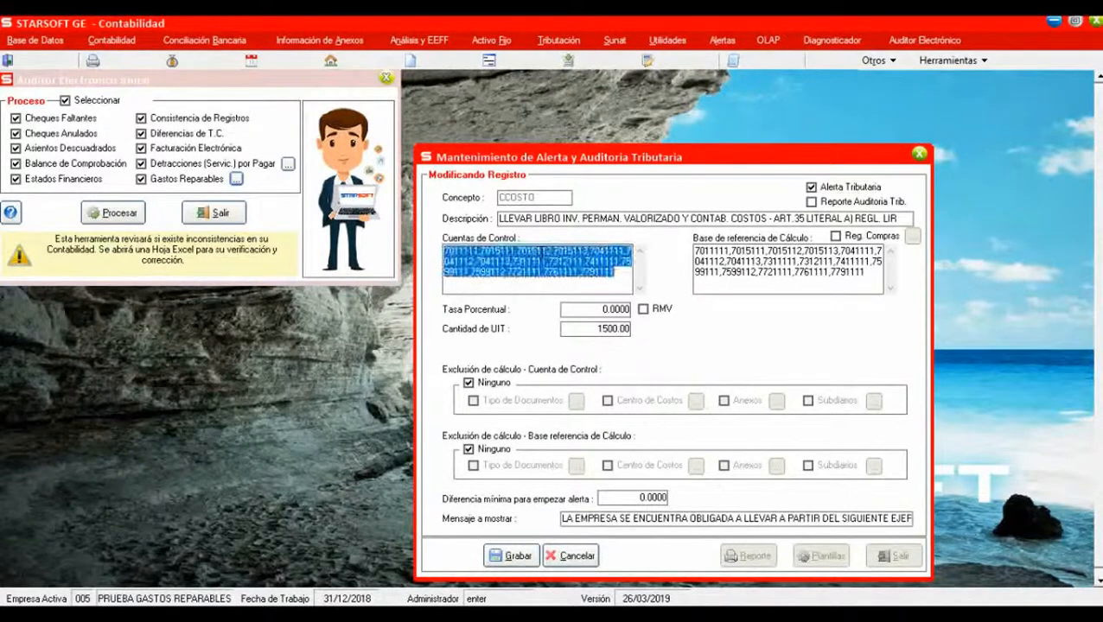
text(7.)
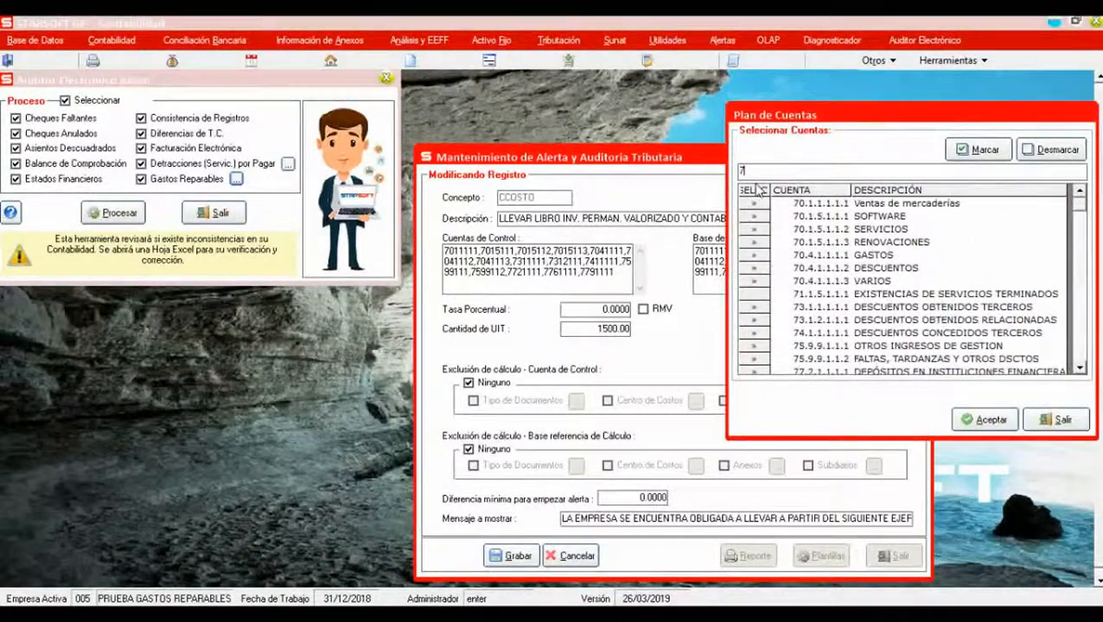
click(1081, 370)
click(1080, 370)
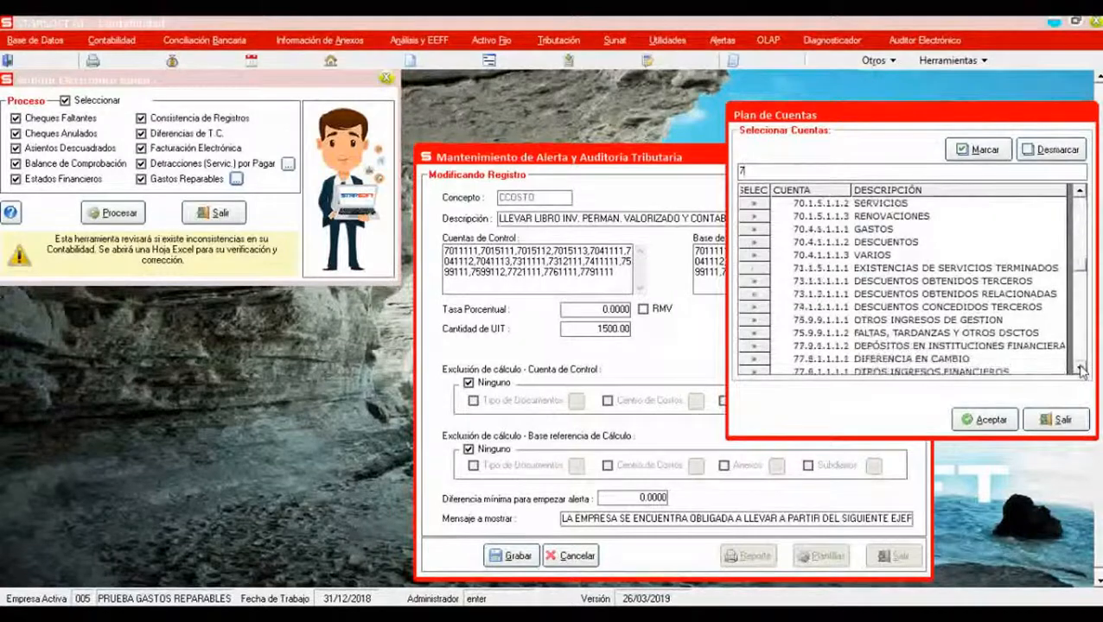
click(1080, 370)
click(1080, 369)
click(1080, 370)
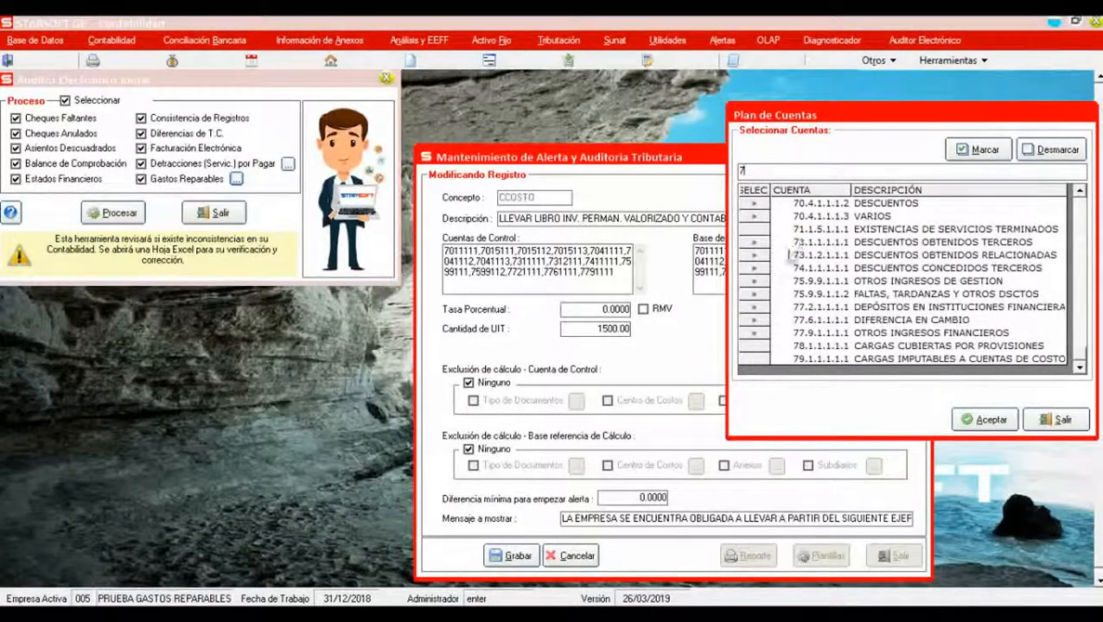
click(762, 336)
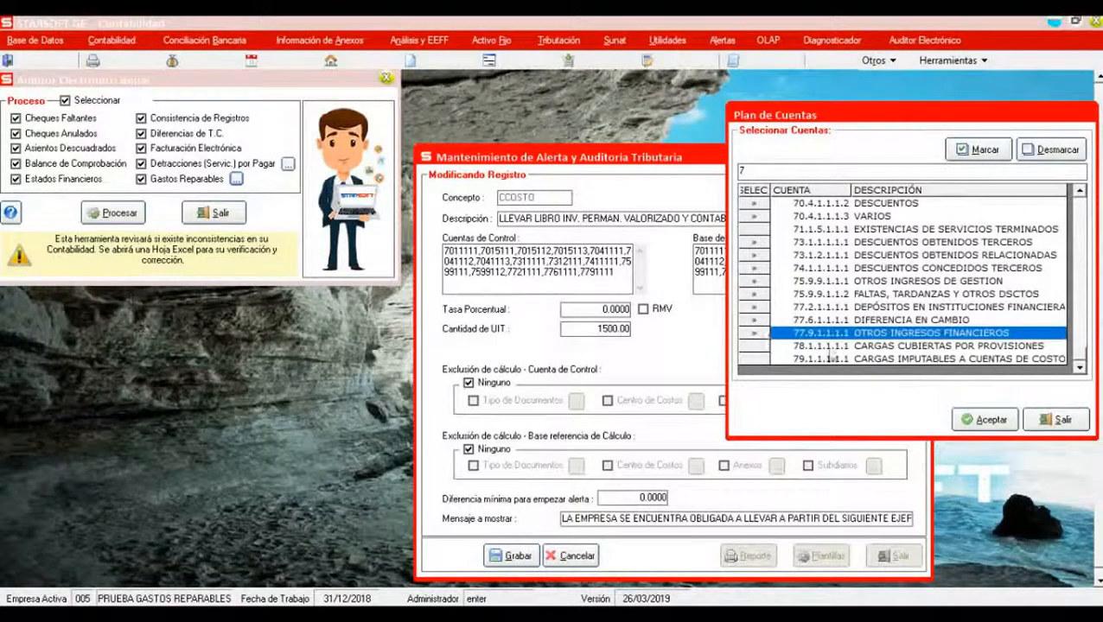
click(1060, 422)
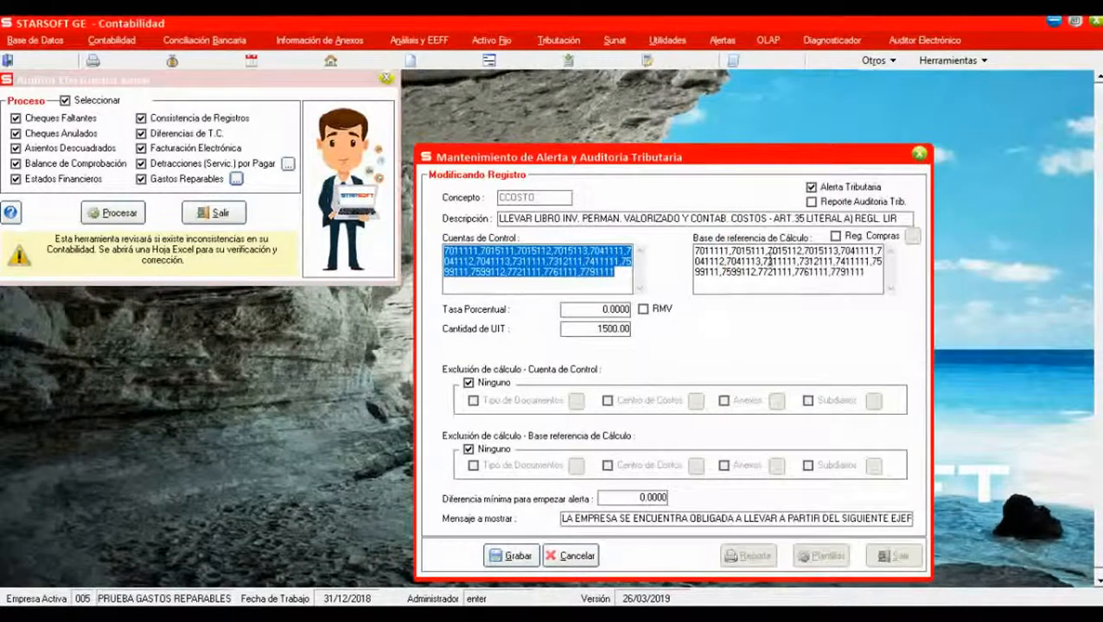
- Review the accounts starting with 7 in CCOSTO's Base de referencia de Cálculo, and highlight its Cantidad de UIT
click(769, 260)
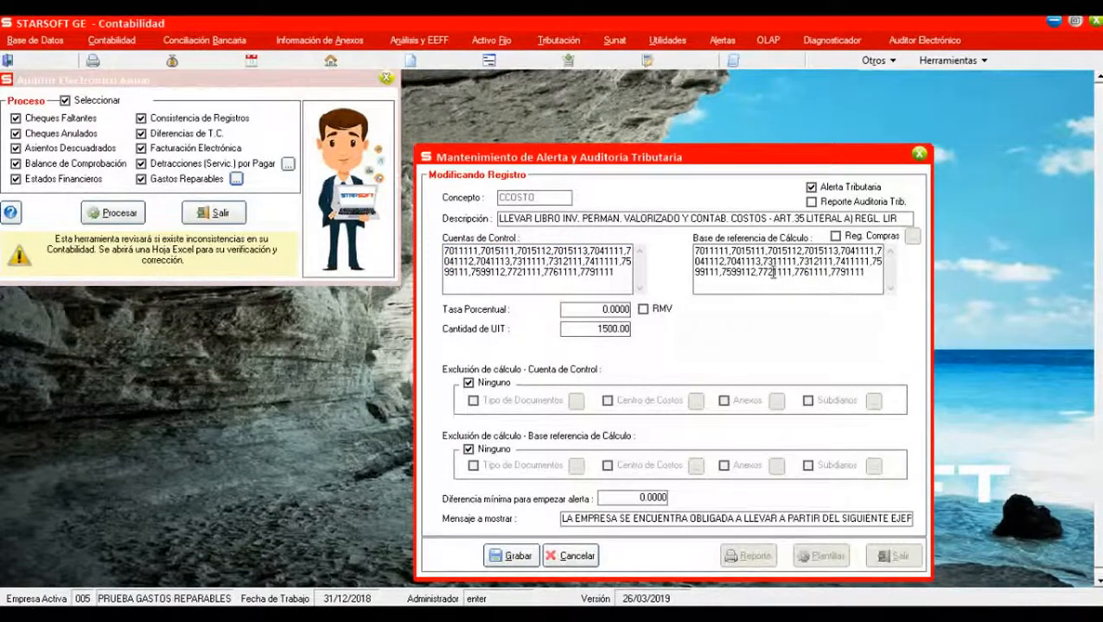
double_click(782, 260)
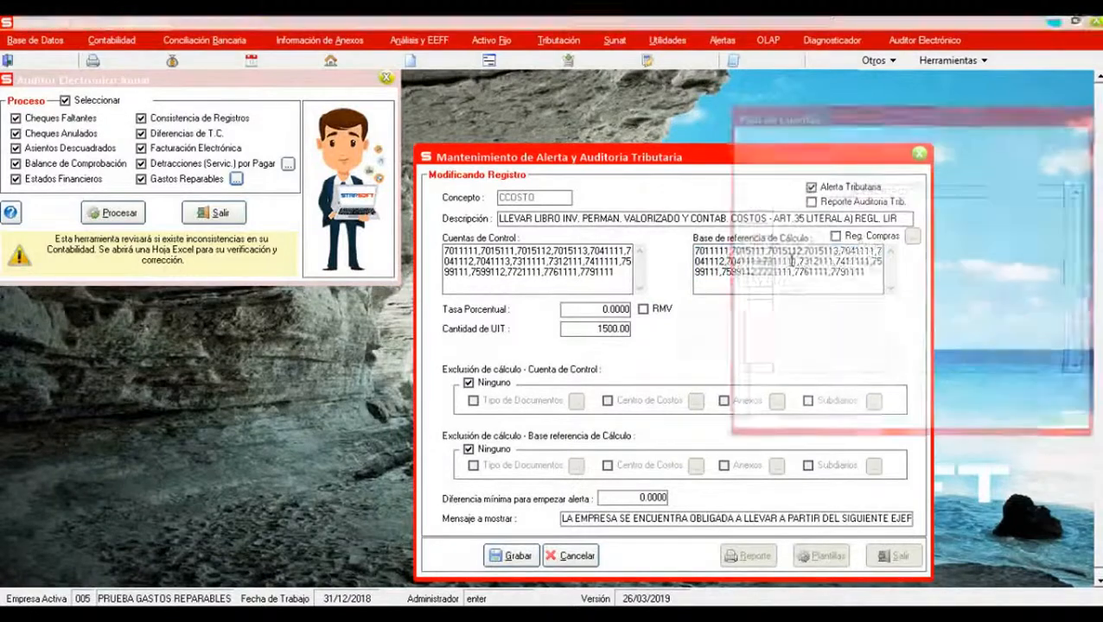
drag(877, 127, 909, 185)
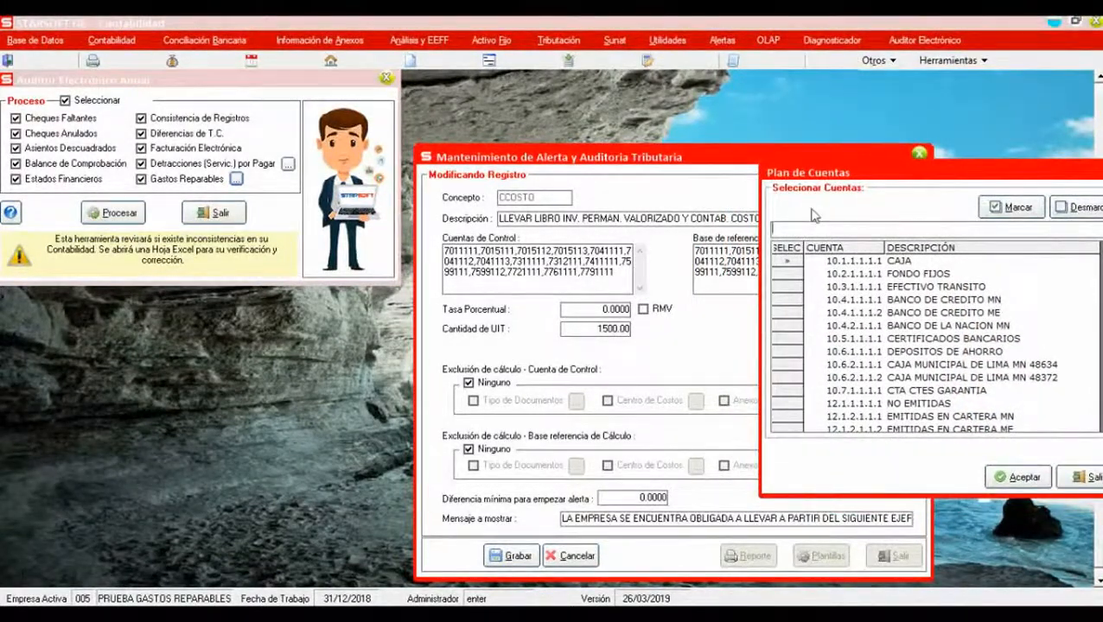
text(7)
drag(950, 172, 936, 134)
drag(1095, 247, 1094, 371)
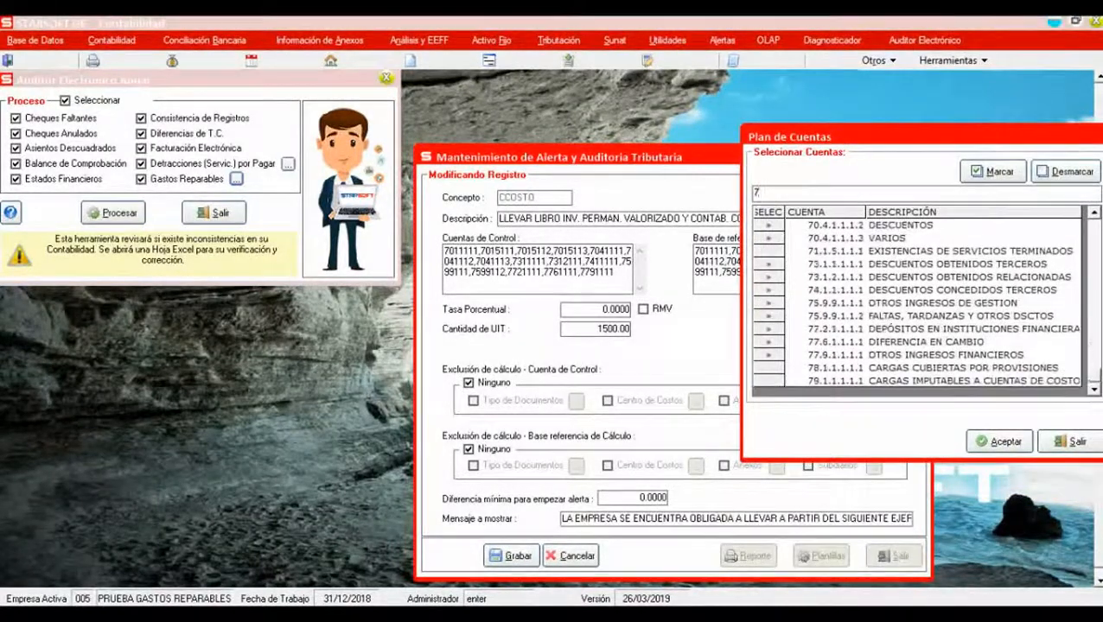
drag(1063, 138, 1037, 147)
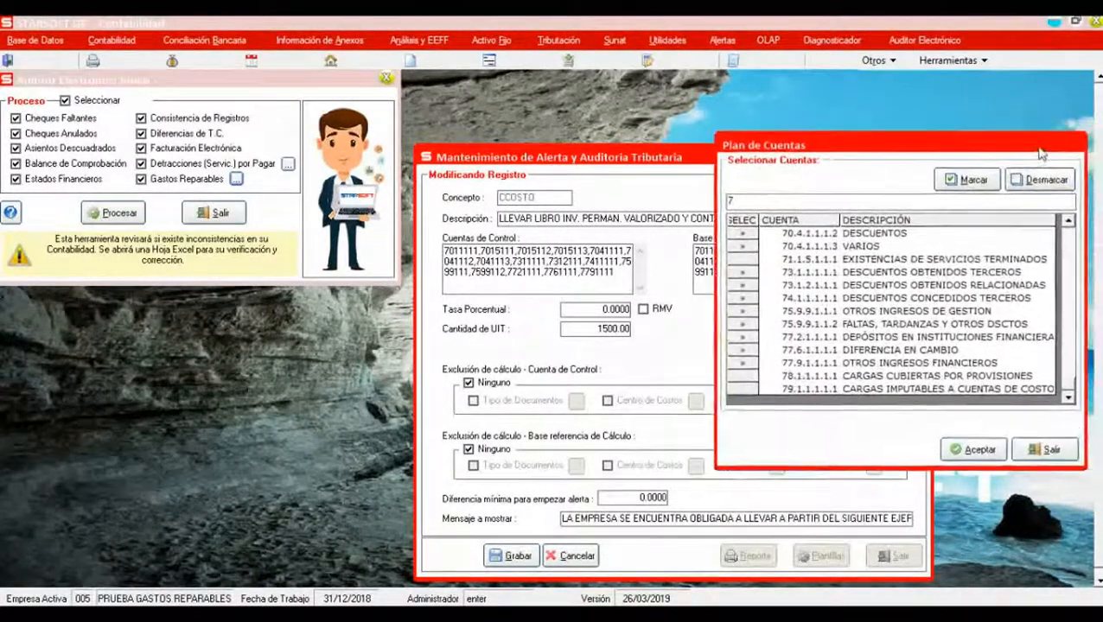
click(1040, 452)
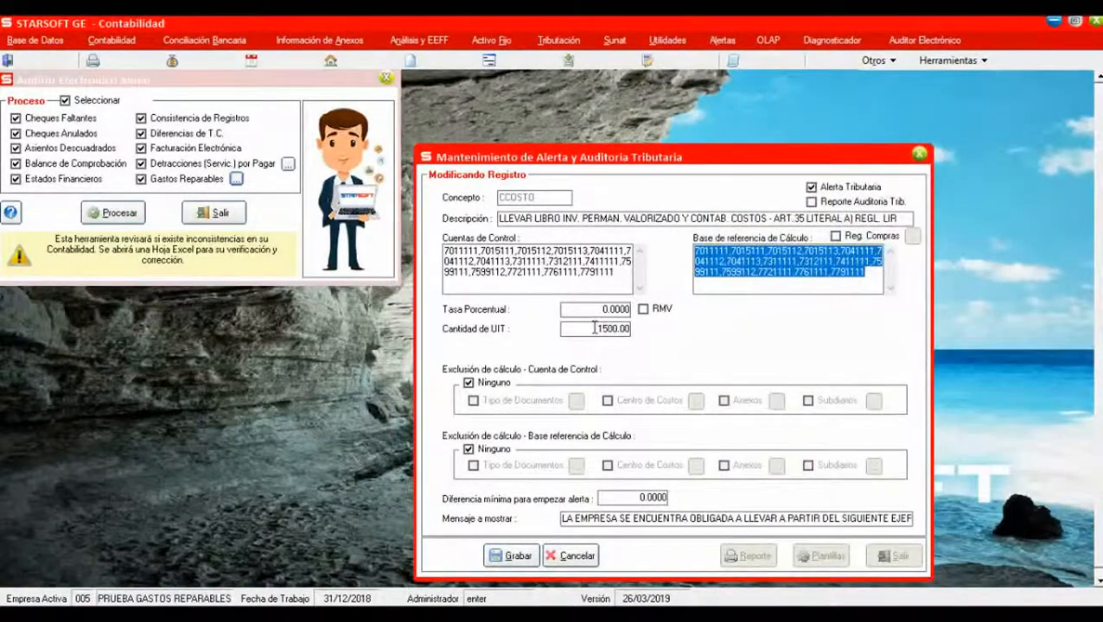
click(595, 328)
drag(595, 328, 630, 330)
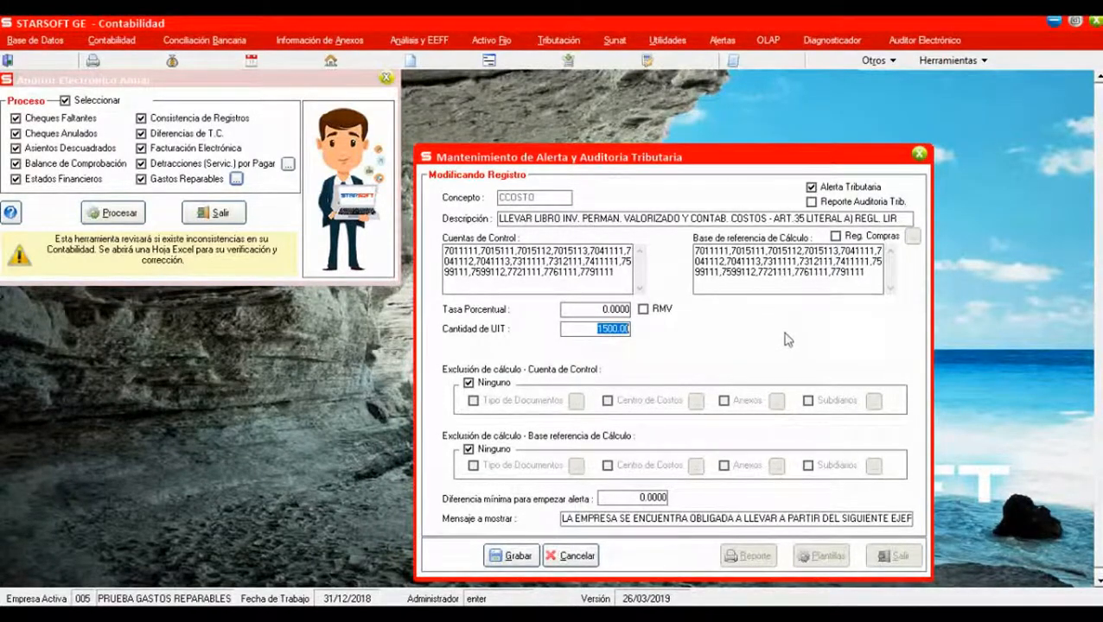
- Open the INUNDF tax alert for editing and examine its legal article reference and Cantidad de UIT
click(529, 232)
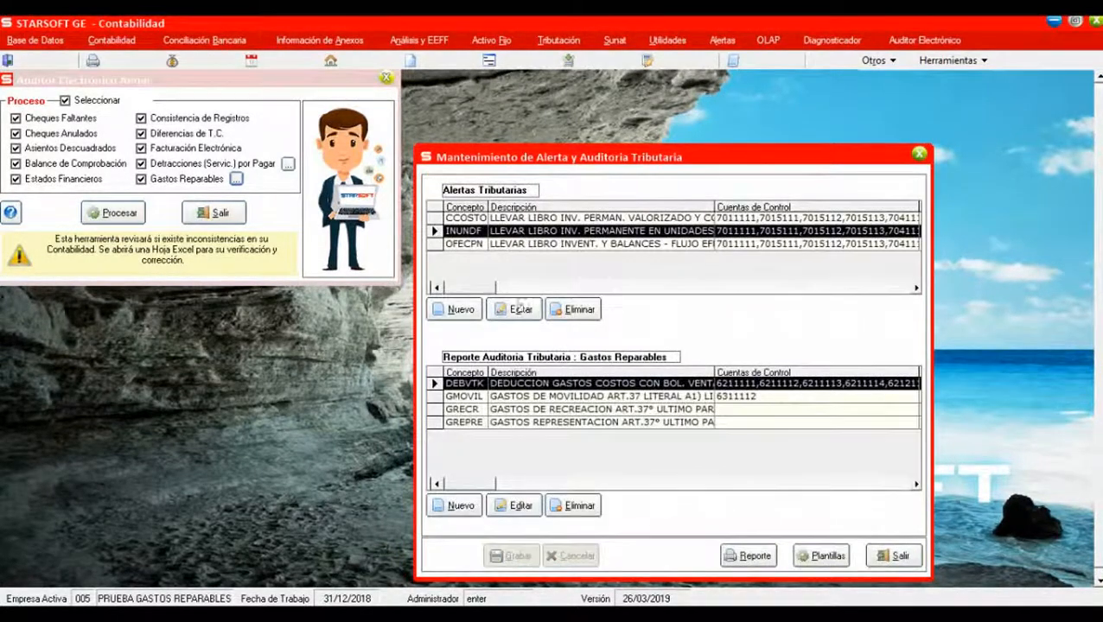
click(518, 313)
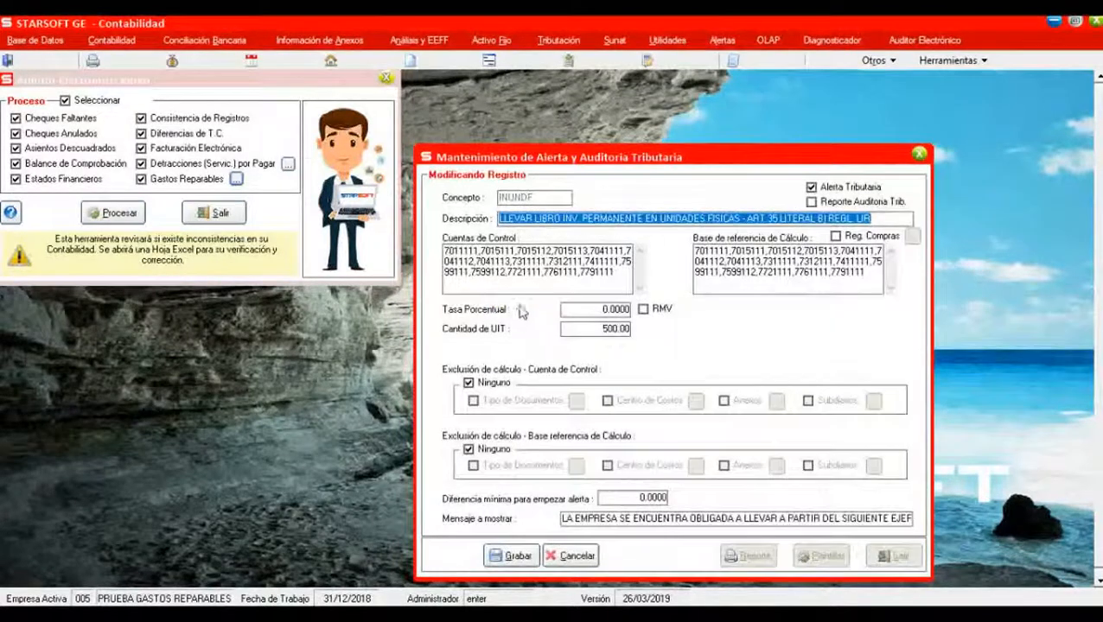
click(620, 219)
drag(561, 220, 873, 221)
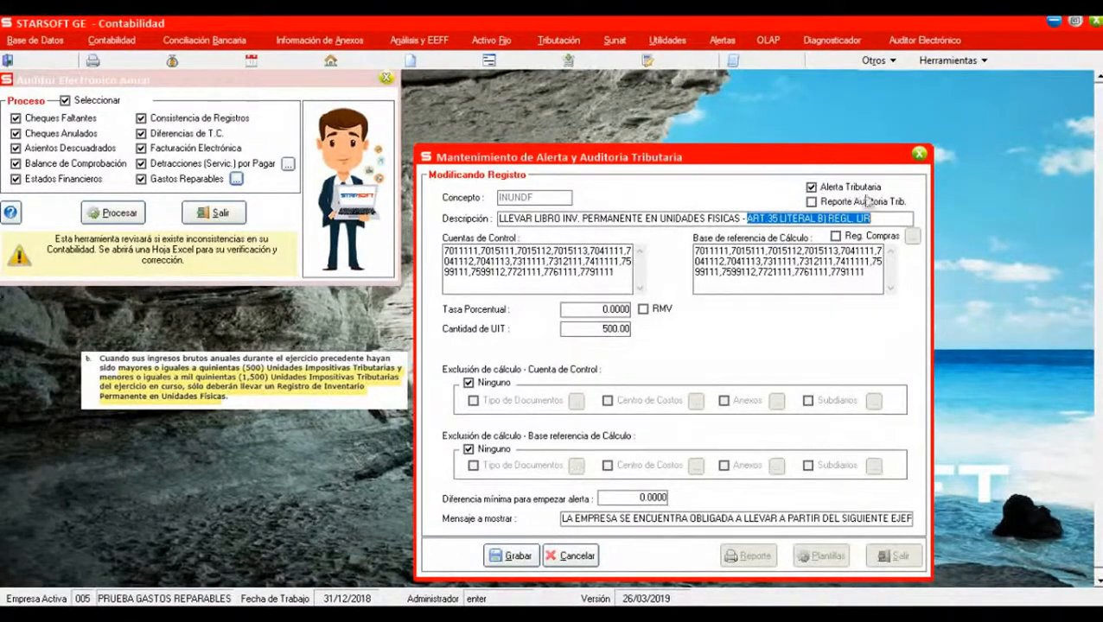
click(582, 329)
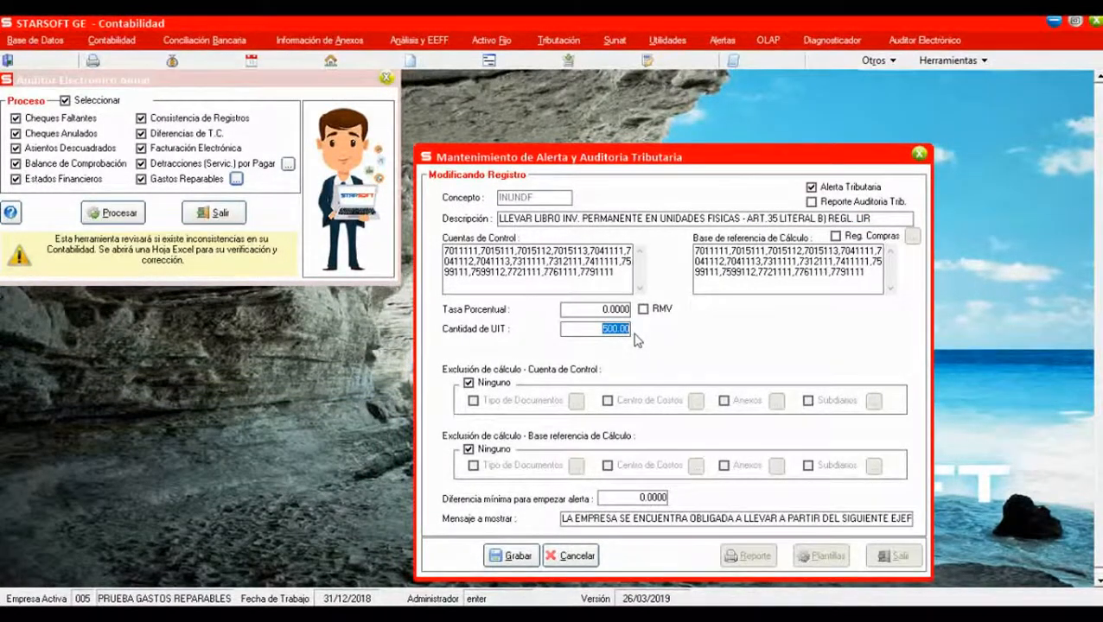
- Review the accounts starting with 7 marked under INUNDF's Cuentas de Control, and close the chart of accounts
double_click(506, 259)
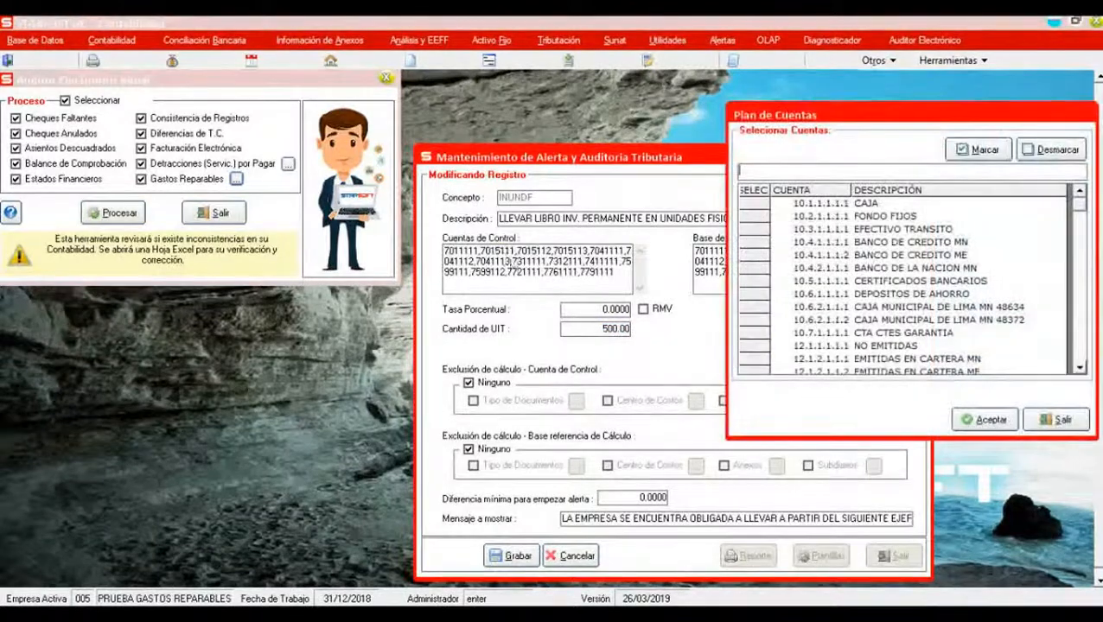
text(7)
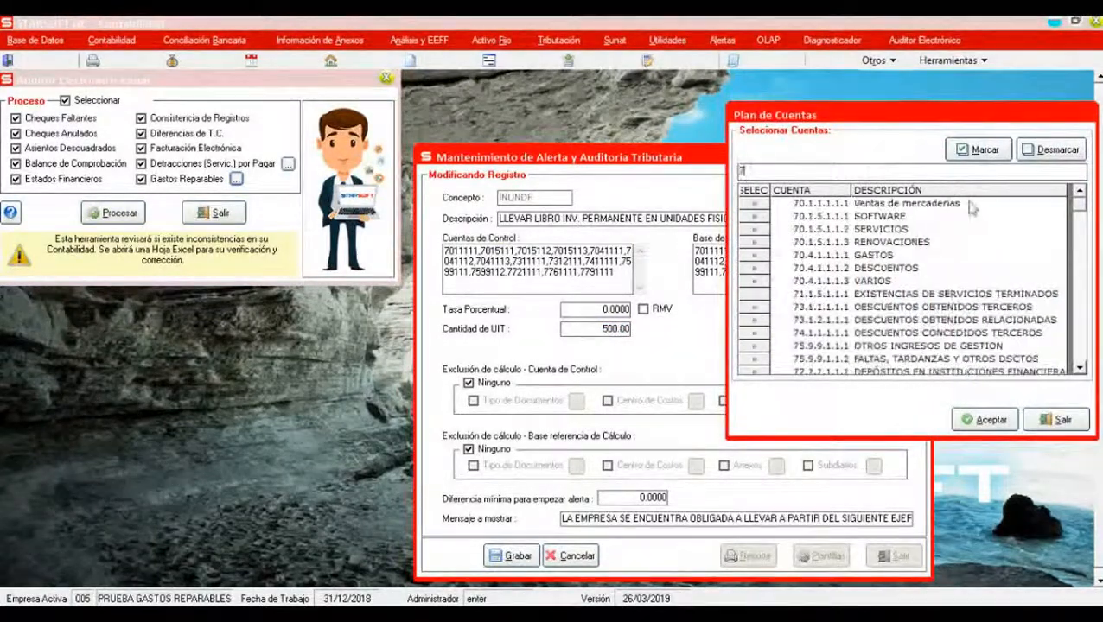
click(1081, 368)
scroll(1080, 368, down, 2)
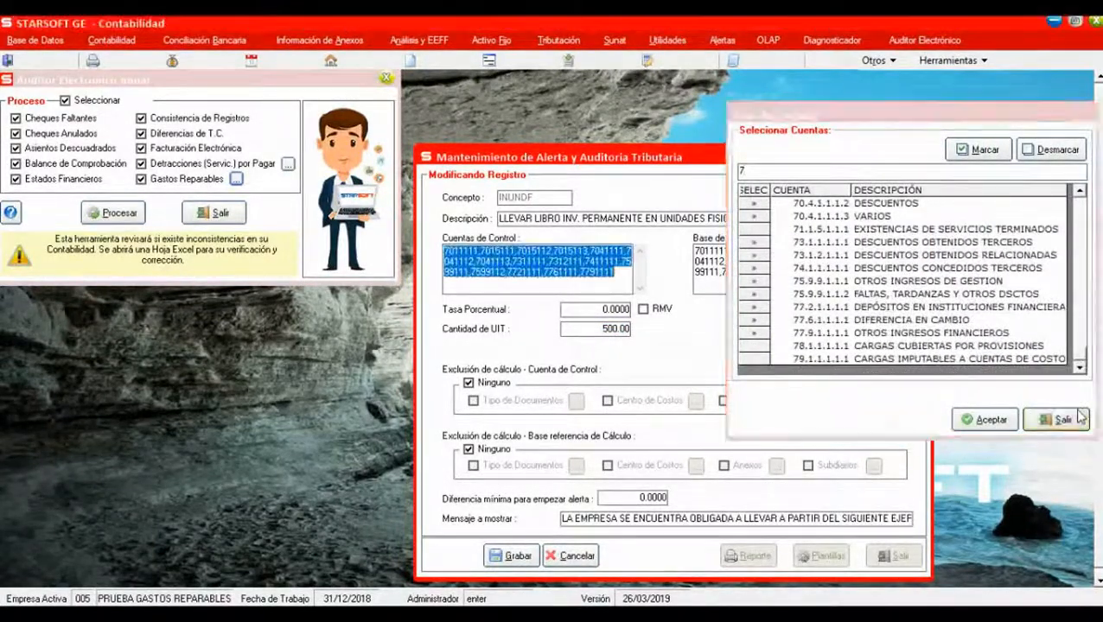
click(1056, 419)
- Check the accounts starting with 7 in INUNDF's Base de referencia de Cálculo, and leave the record without saving
double_click(787, 264)
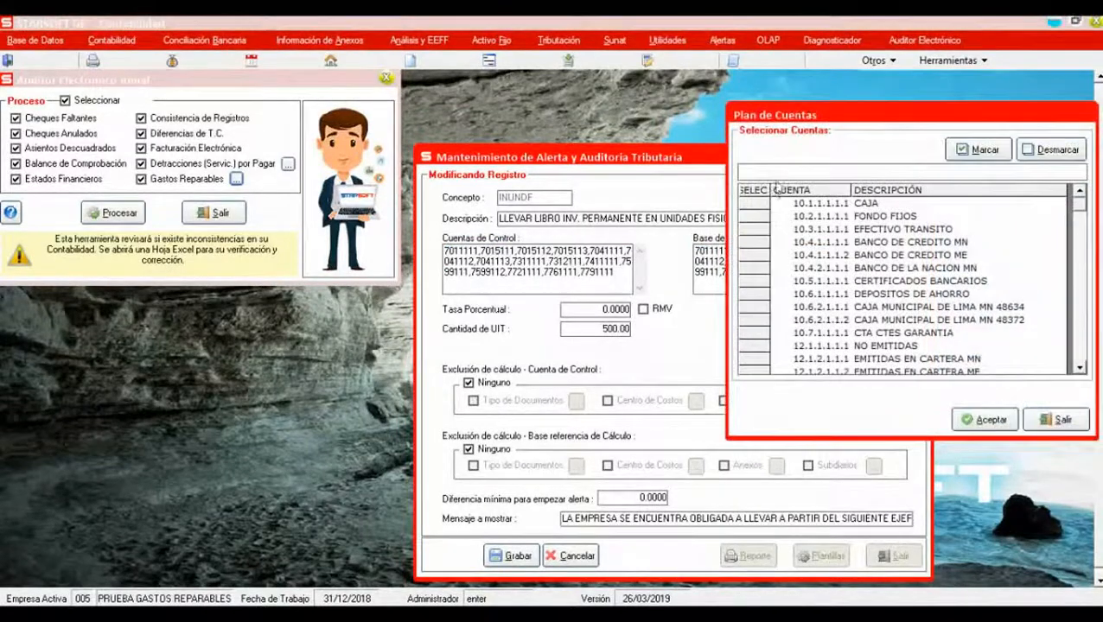
text(7)
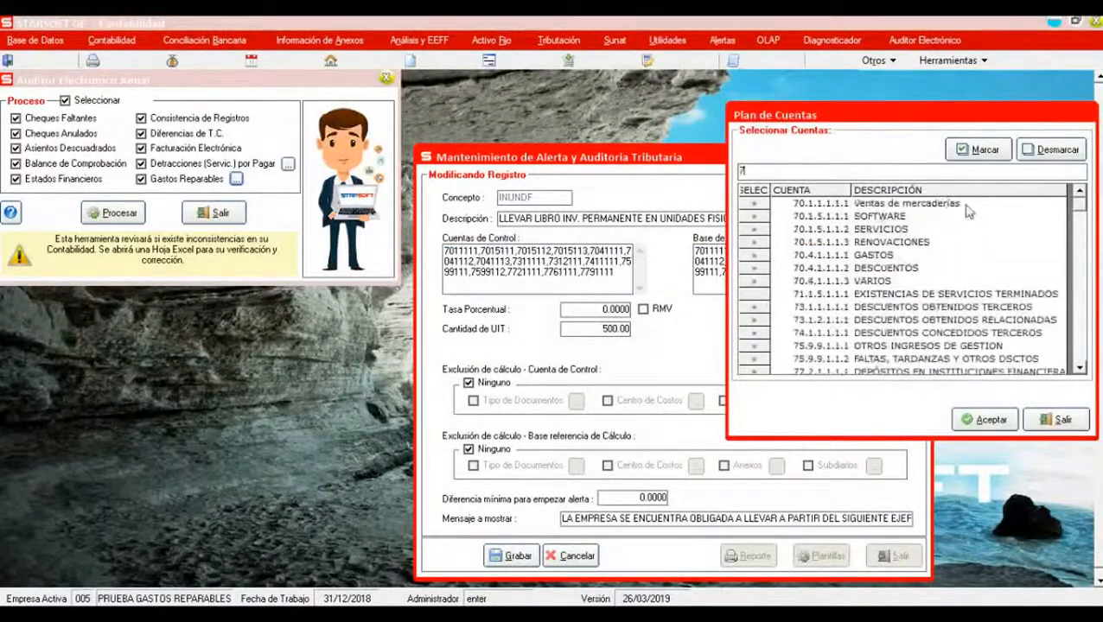
click(1059, 419)
click(555, 557)
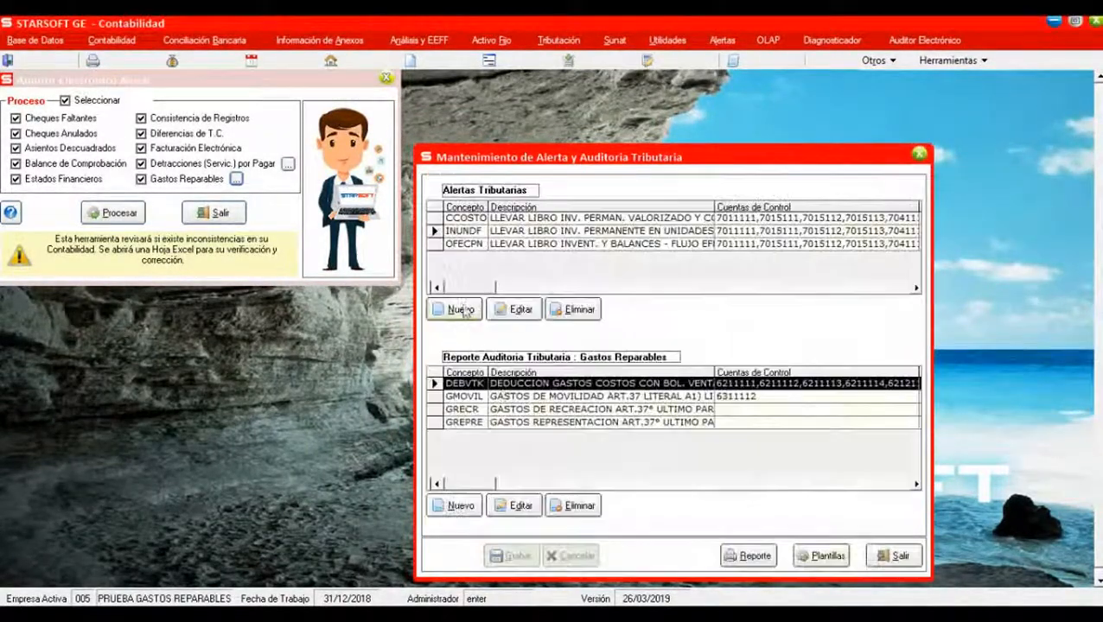
- Open the OFECPN tax alert for editing and highlight the cash flow and net equity statements in its description
click(448, 245)
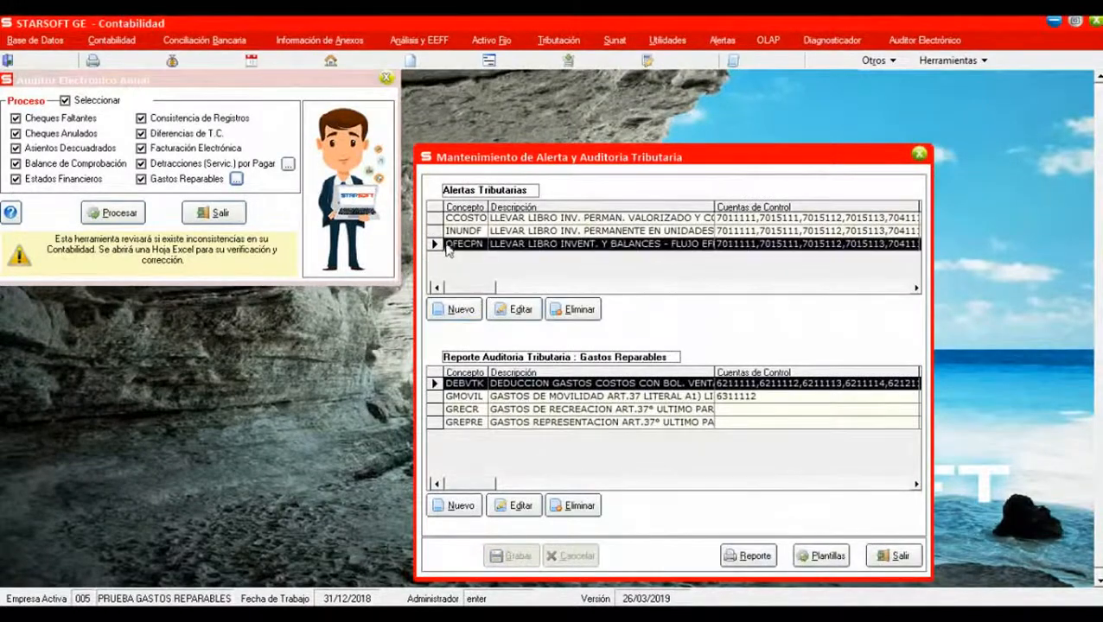
click(510, 311)
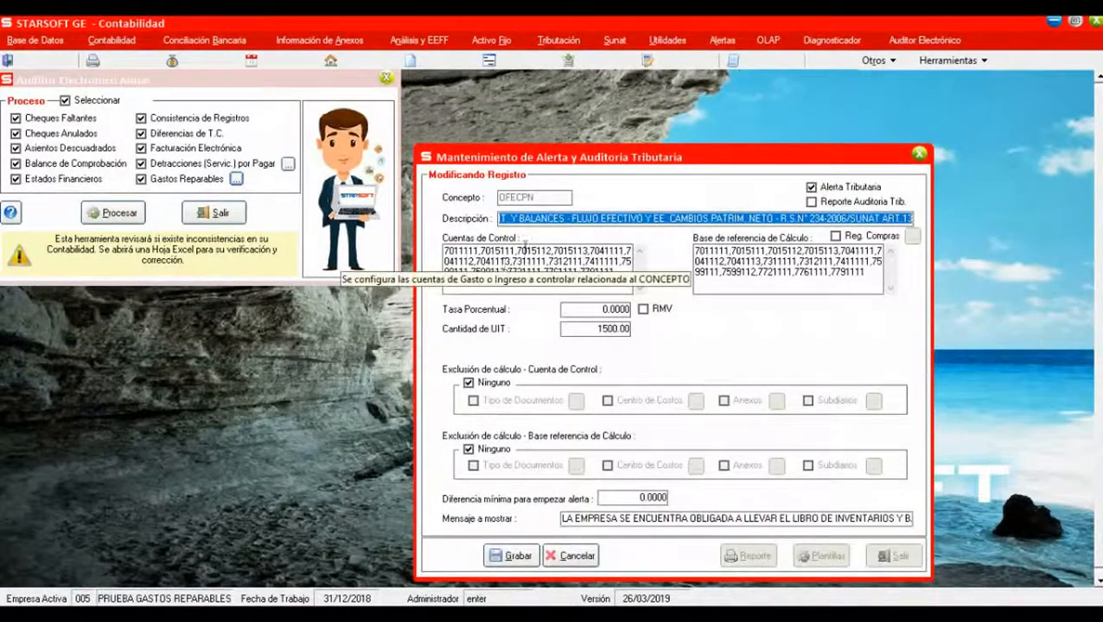
click(563, 219)
drag(570, 219, 776, 221)
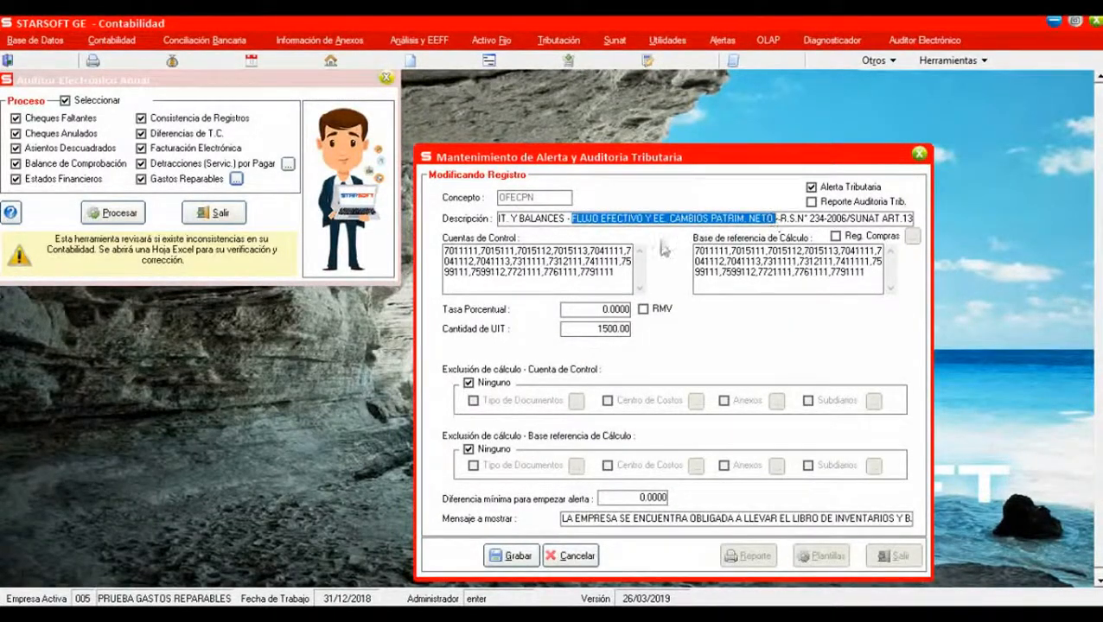
- Check OFECPN's Tasa Porcentual and Cantidad de UIT, clear its Alerta Tributaria option, and leave the record
click(570, 309)
click(580, 328)
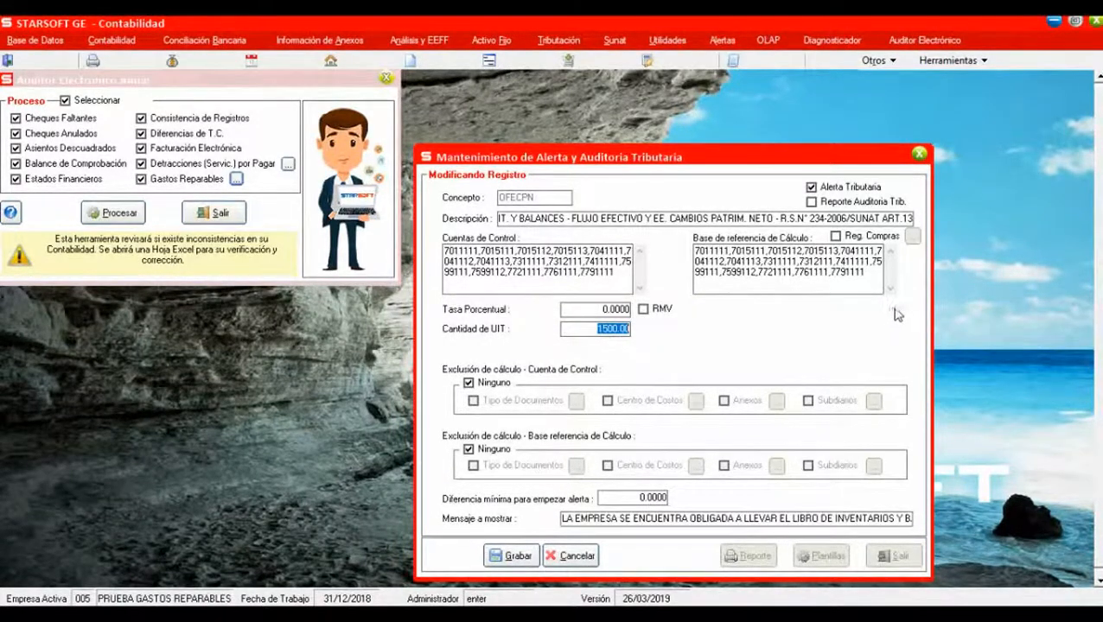
click(816, 189)
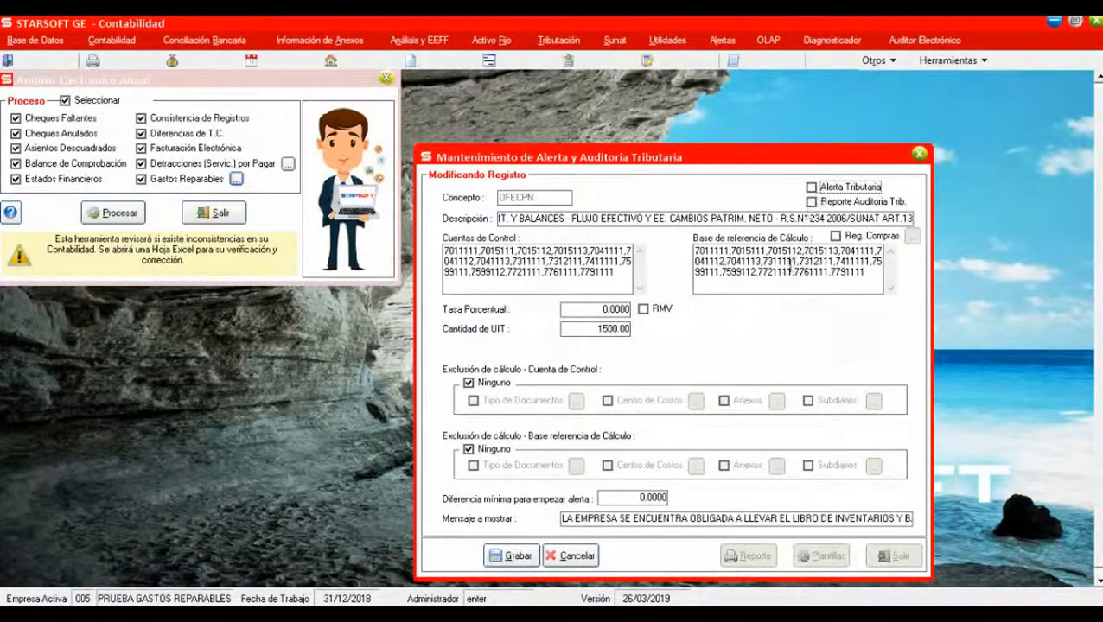
click(517, 556)
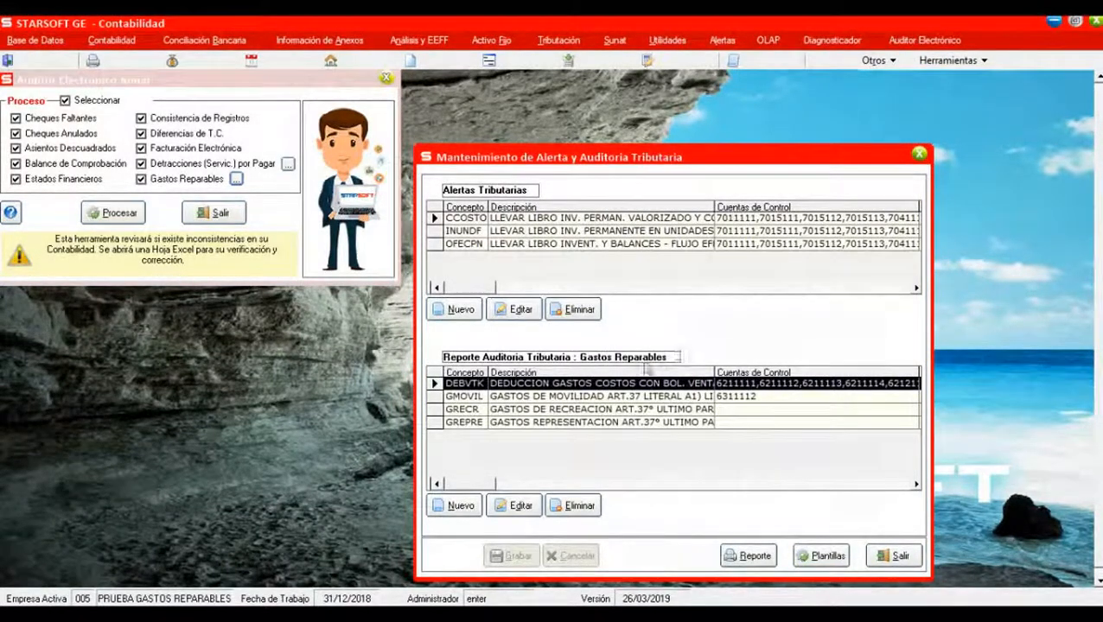
- Open the DEBVTK record of Gastos Reparables for editing and highlight the legal article reference in its description
click(517, 509)
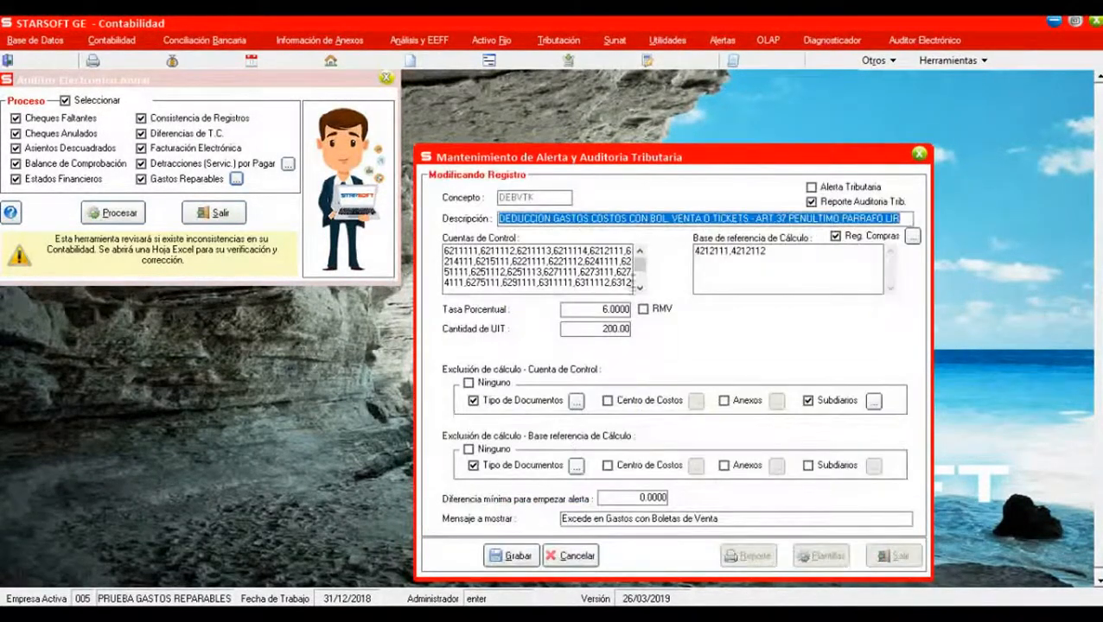
click(664, 212)
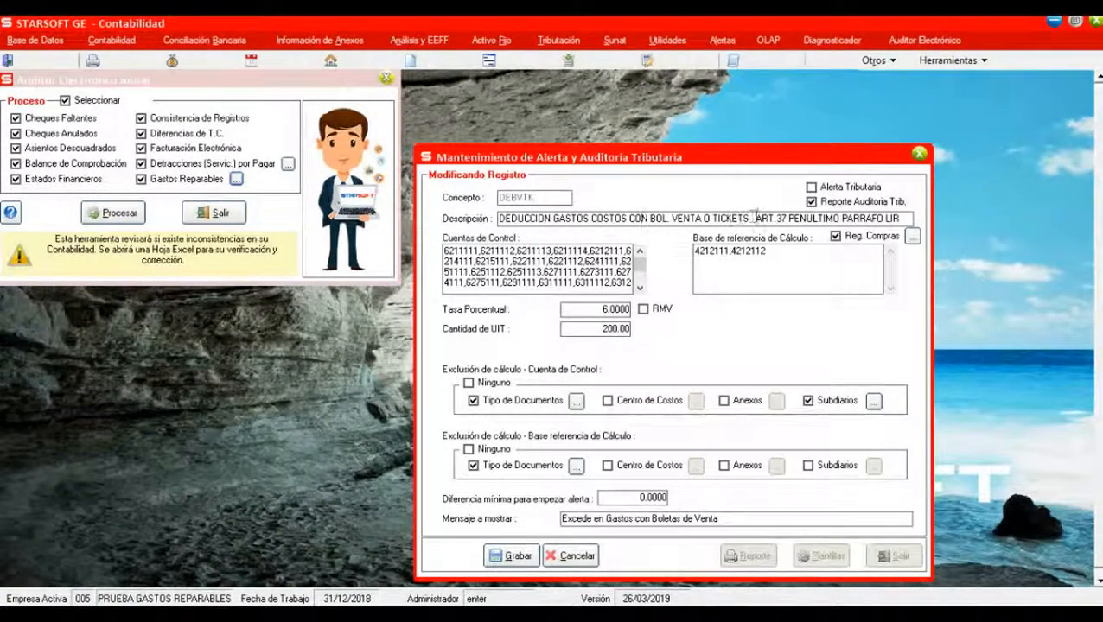
drag(752, 218, 898, 220)
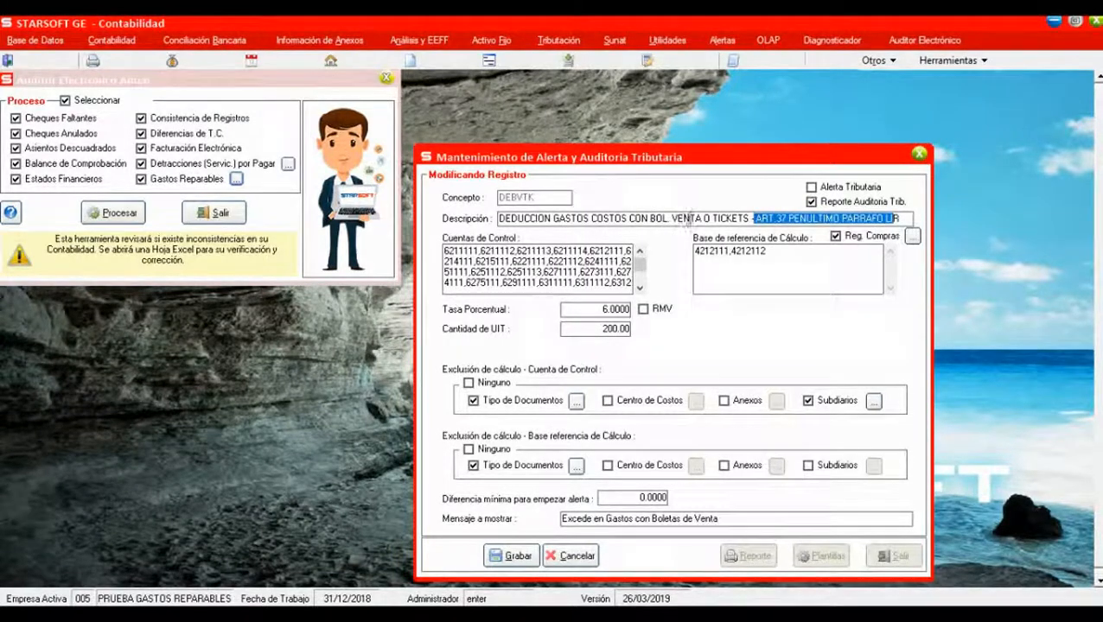
click(727, 218)
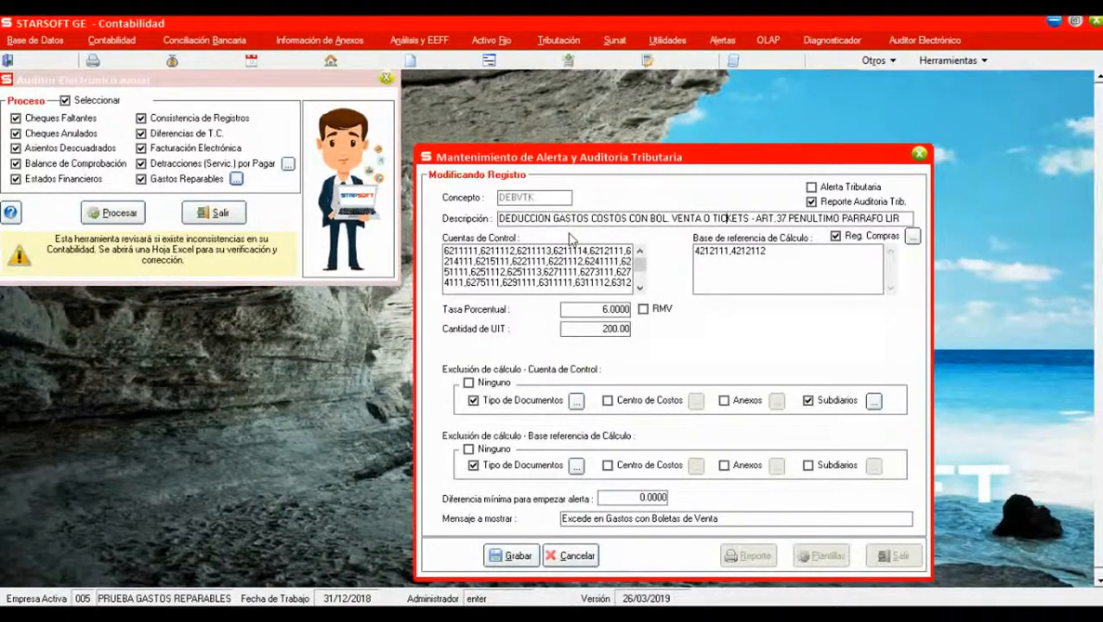
- Review the accounts starting with 6 marked under DEBVTK's Cuentas de Control, and leave the chart of accounts
double_click(506, 251)
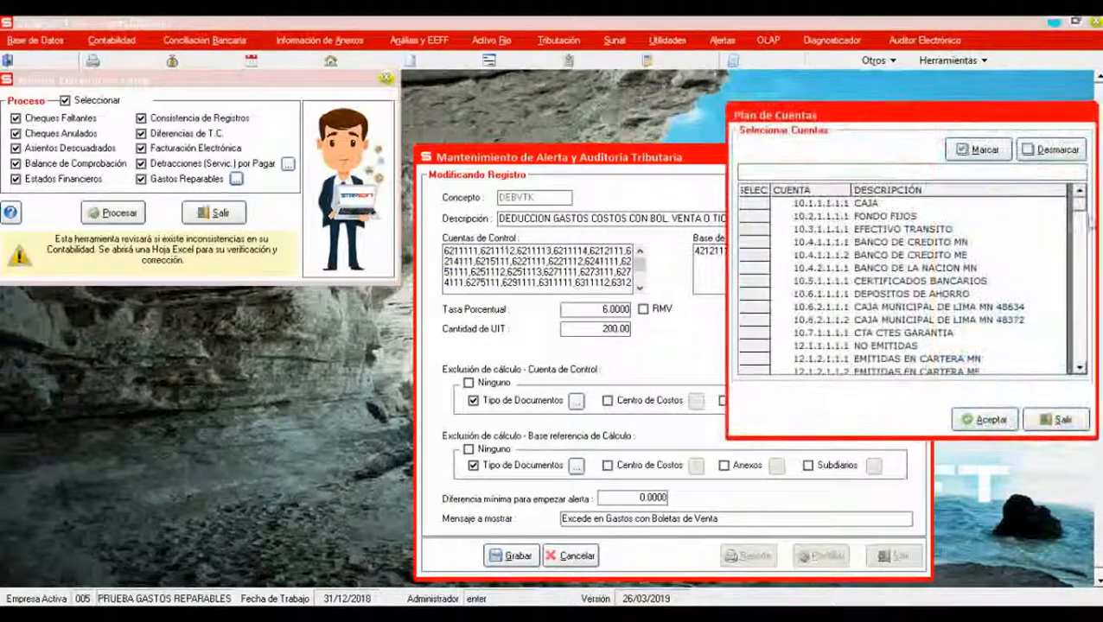
text(6)
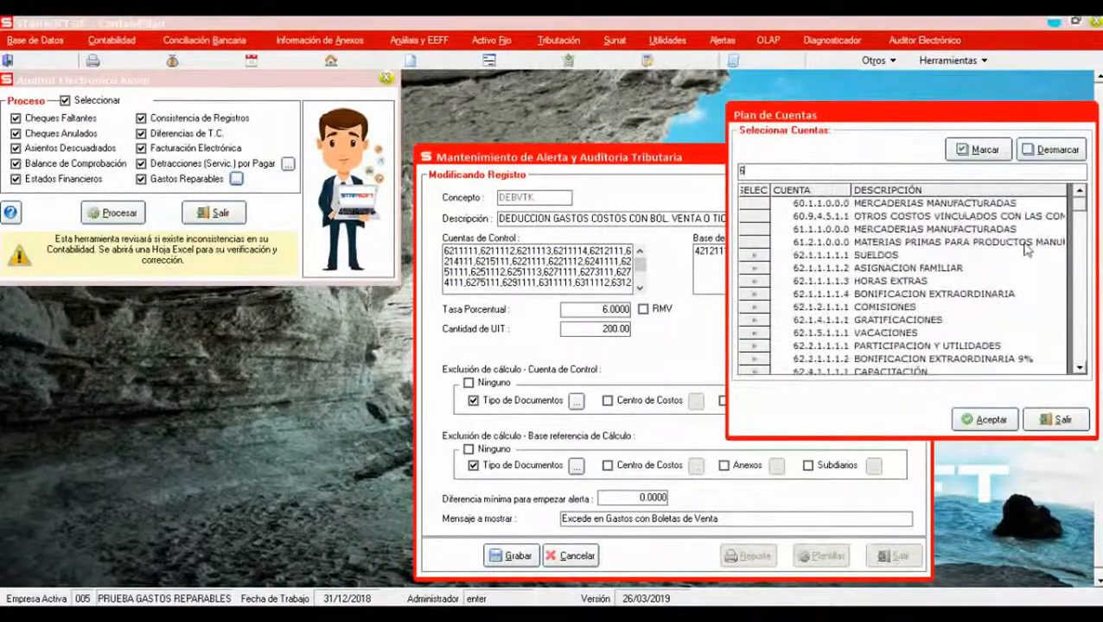
click(1080, 370)
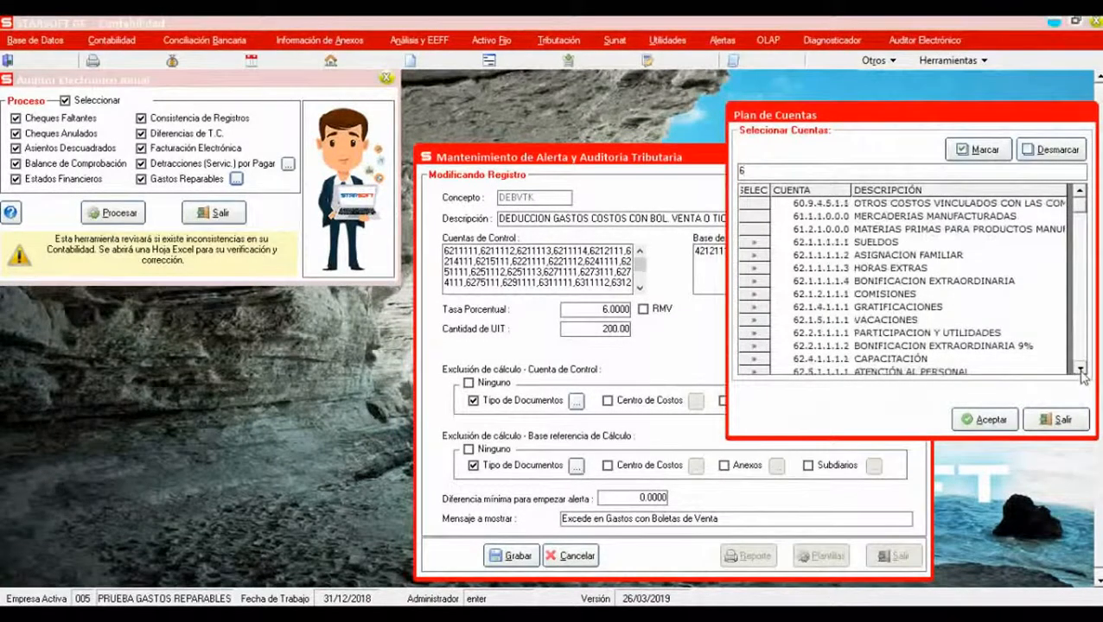
scroll(1080, 370, down, 10)
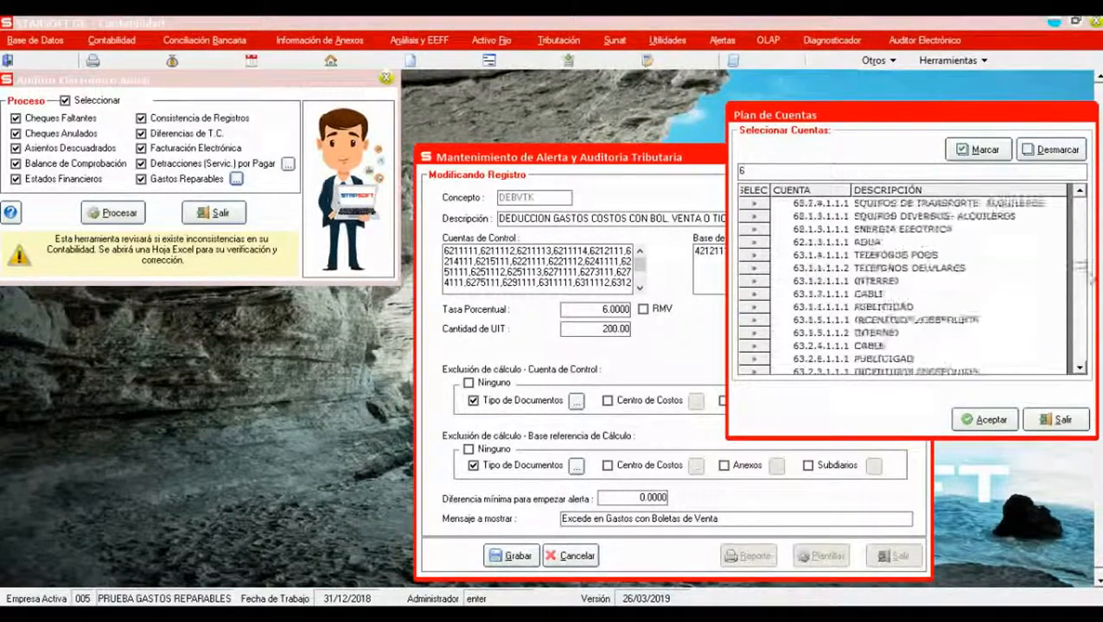
click(1055, 419)
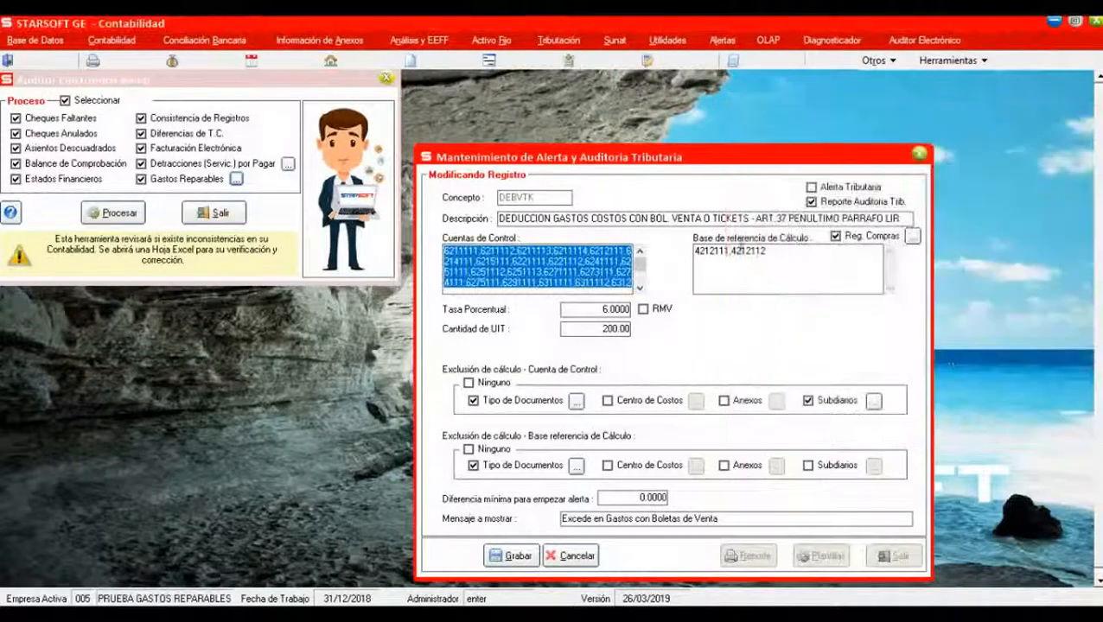
- Examine which document types are excluded from DEBVTK's Cuentas de Control calculation, and close the list
click(576, 400)
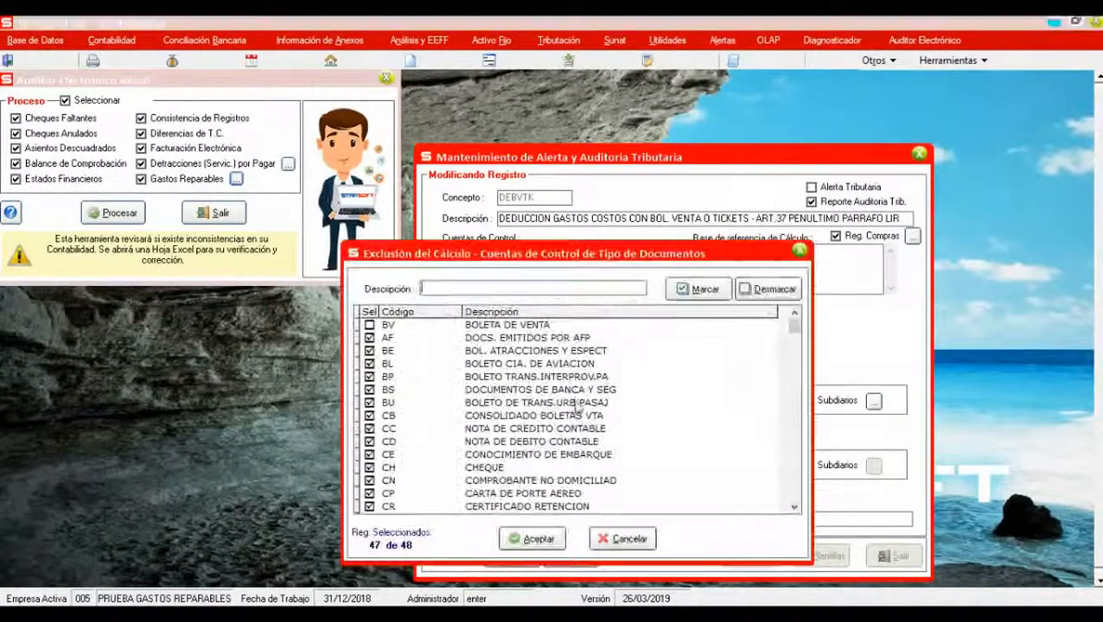
drag(531, 266, 719, 257)
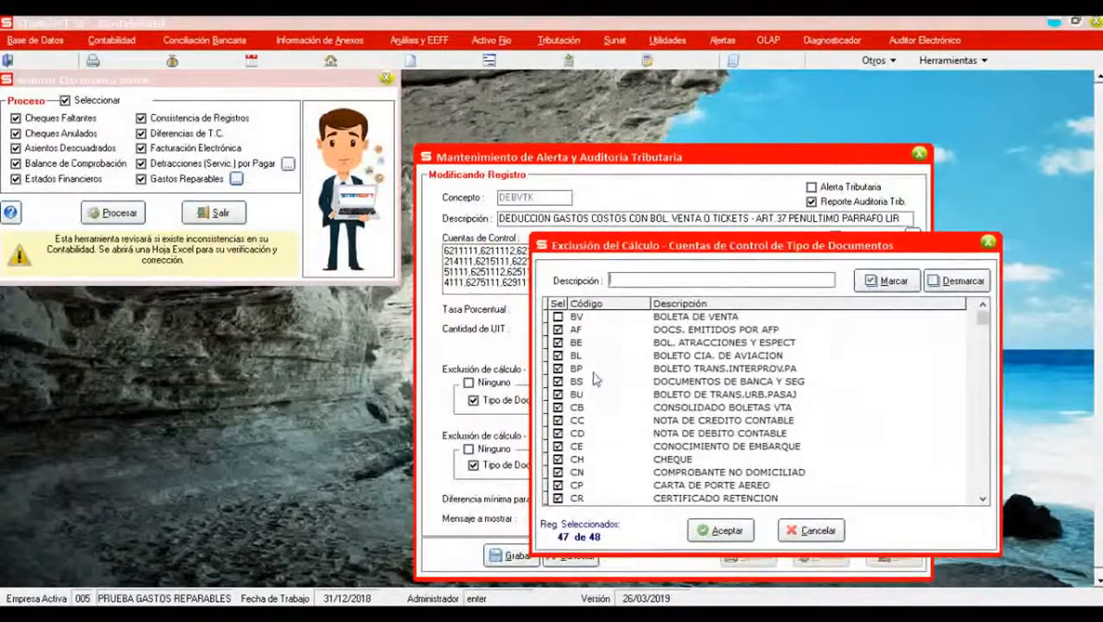
click(989, 243)
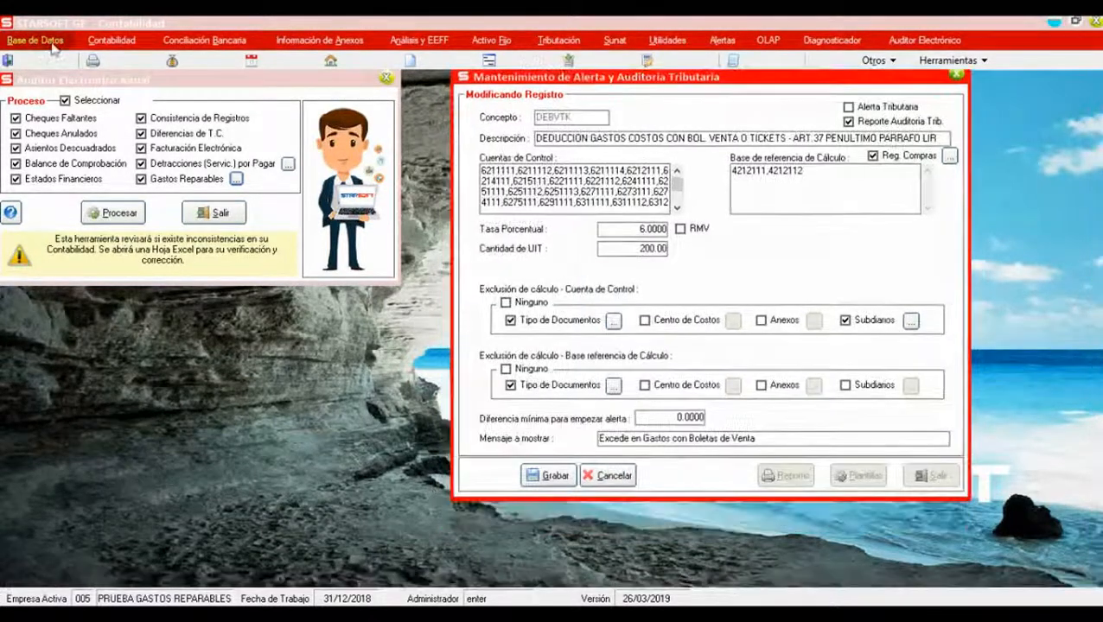
- Register the document type TB, TICKET BOLETAS, with SUNAT code 12 in the document types table and save it
click(52, 44)
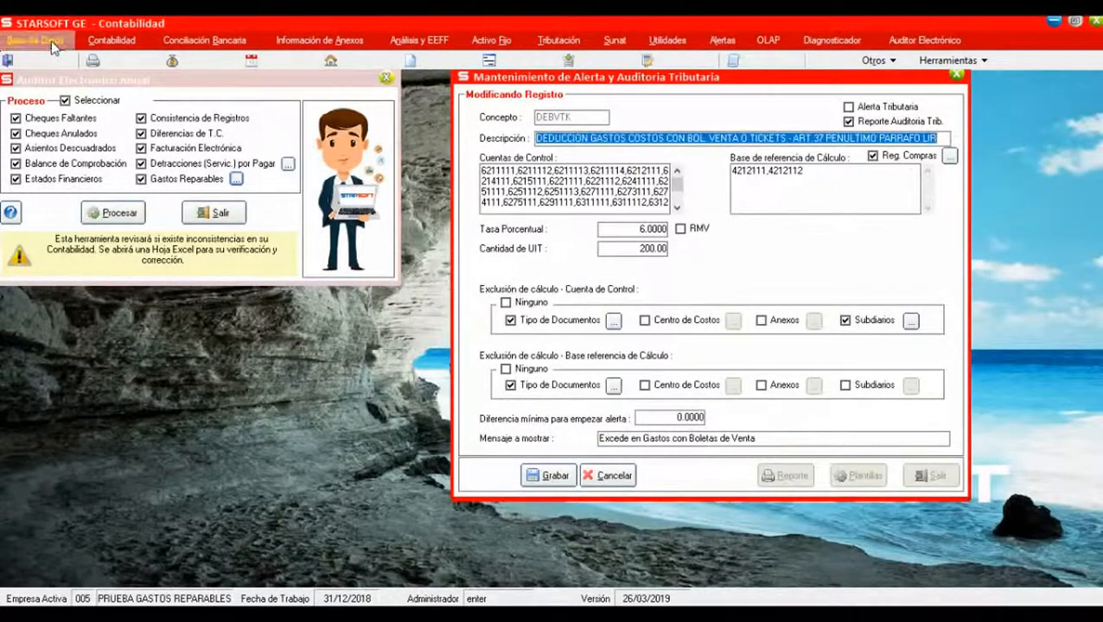
click(53, 44)
mouse_move(83, 109)
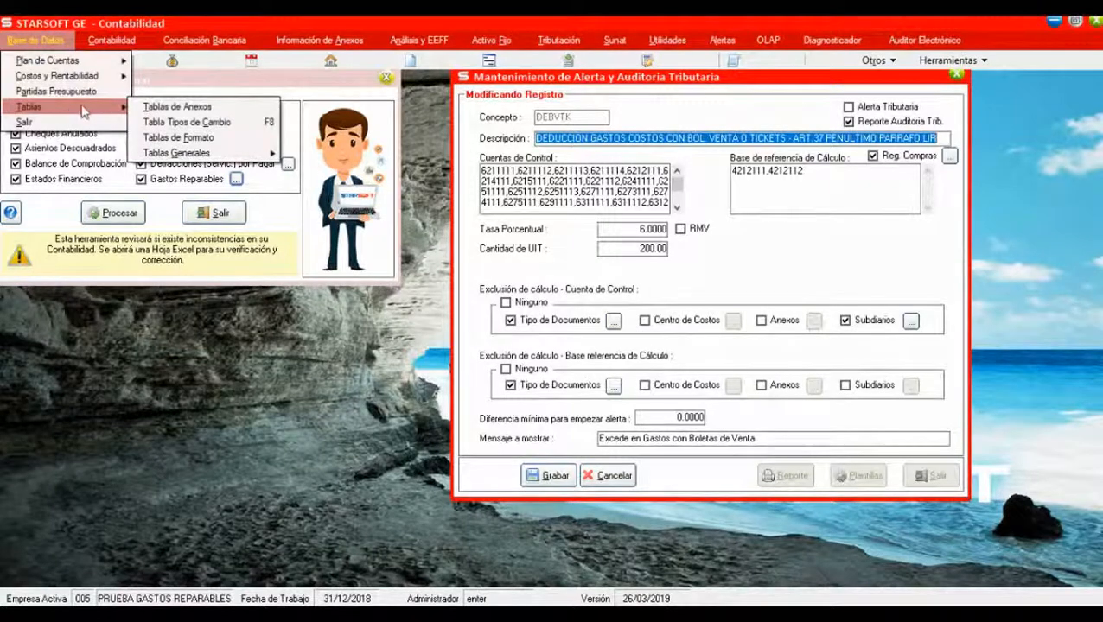
mouse_move(190, 152)
click(330, 168)
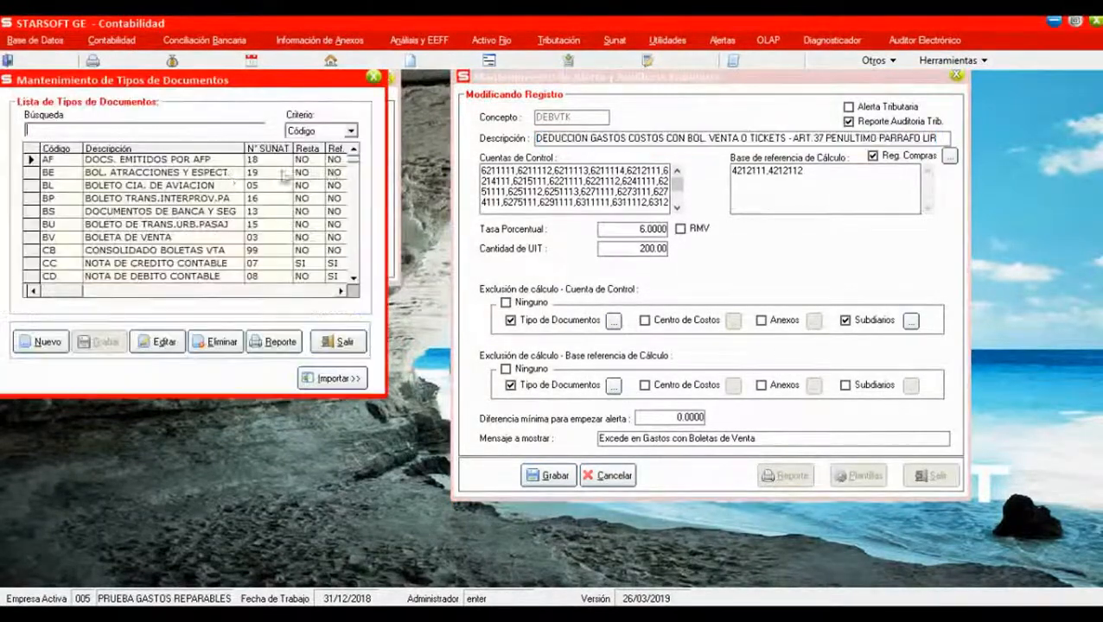
click(43, 342)
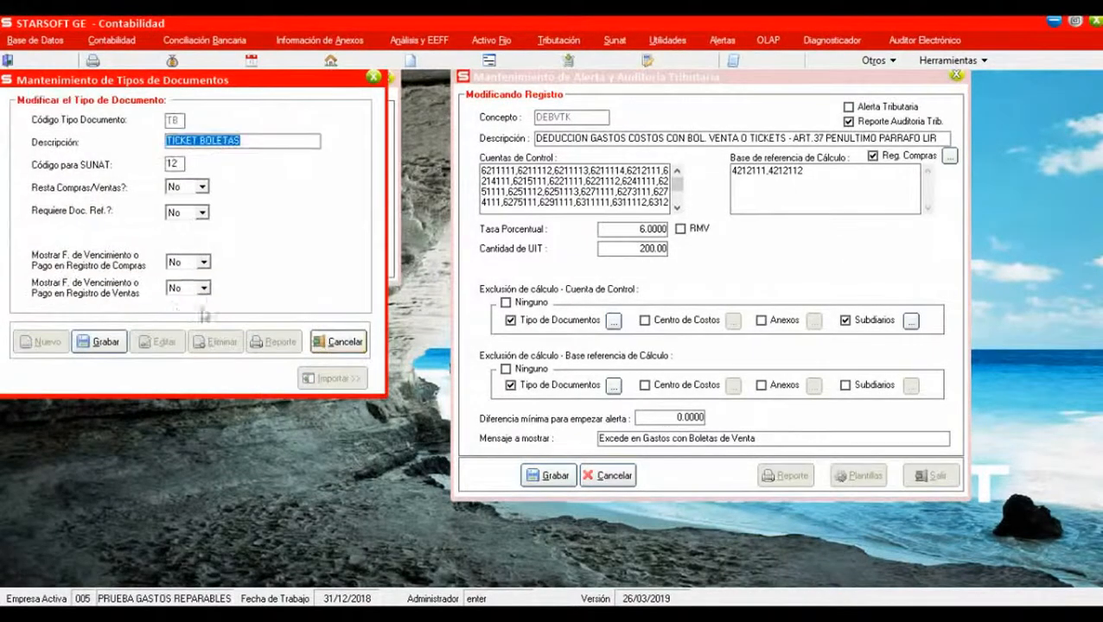
click(173, 162)
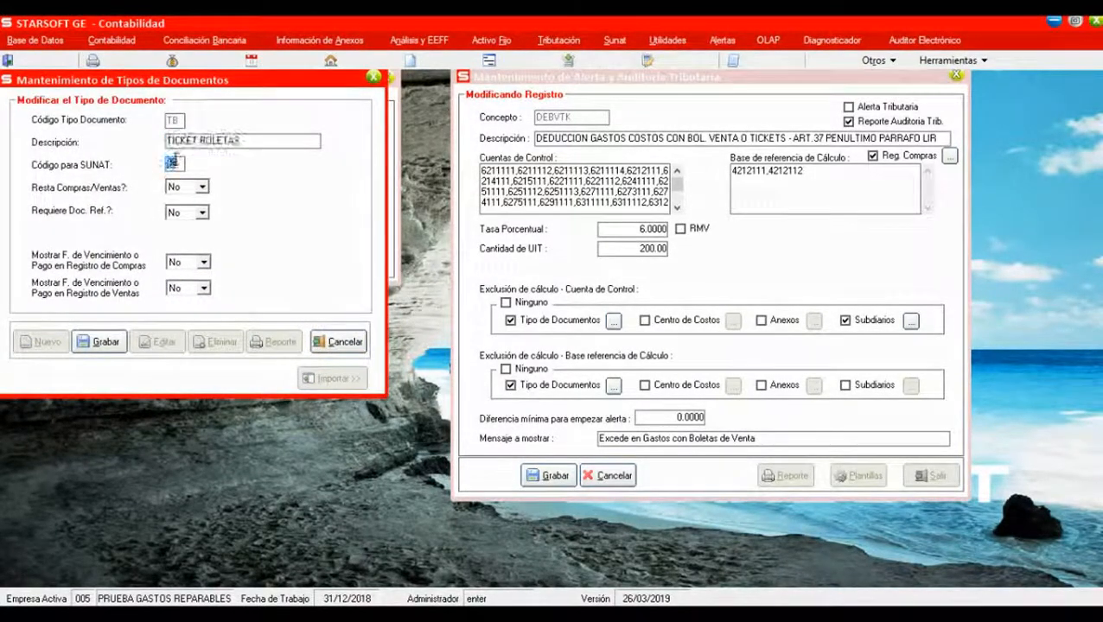
click(104, 342)
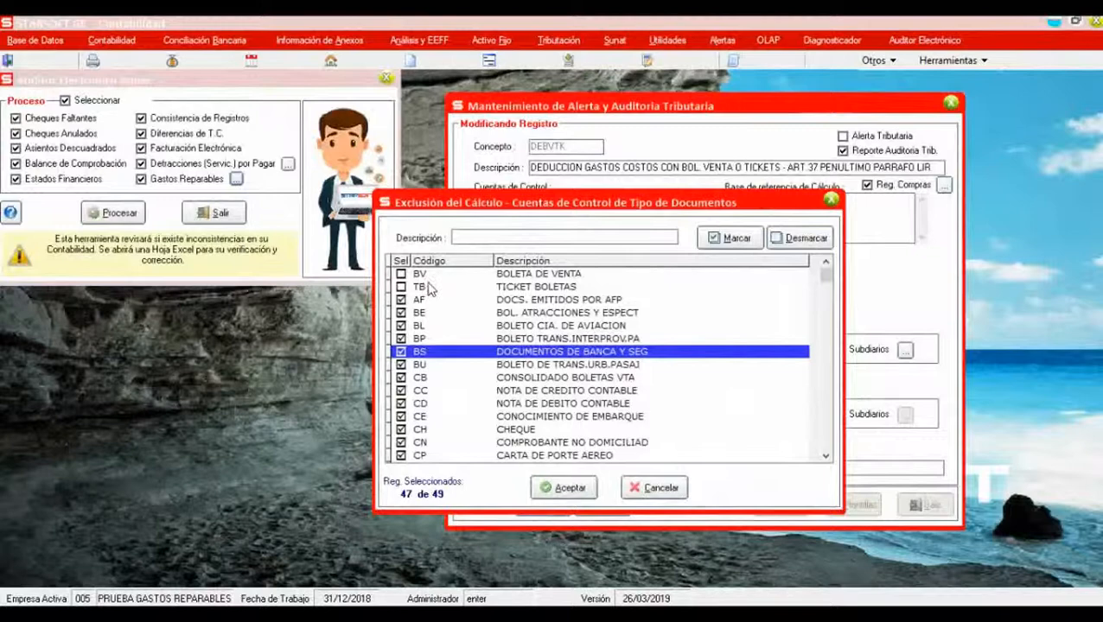
- Check TICKET BOLETAS in DEBVTK's control account document exclusions, and review the excluded Subdiarios without changing them
click(431, 288)
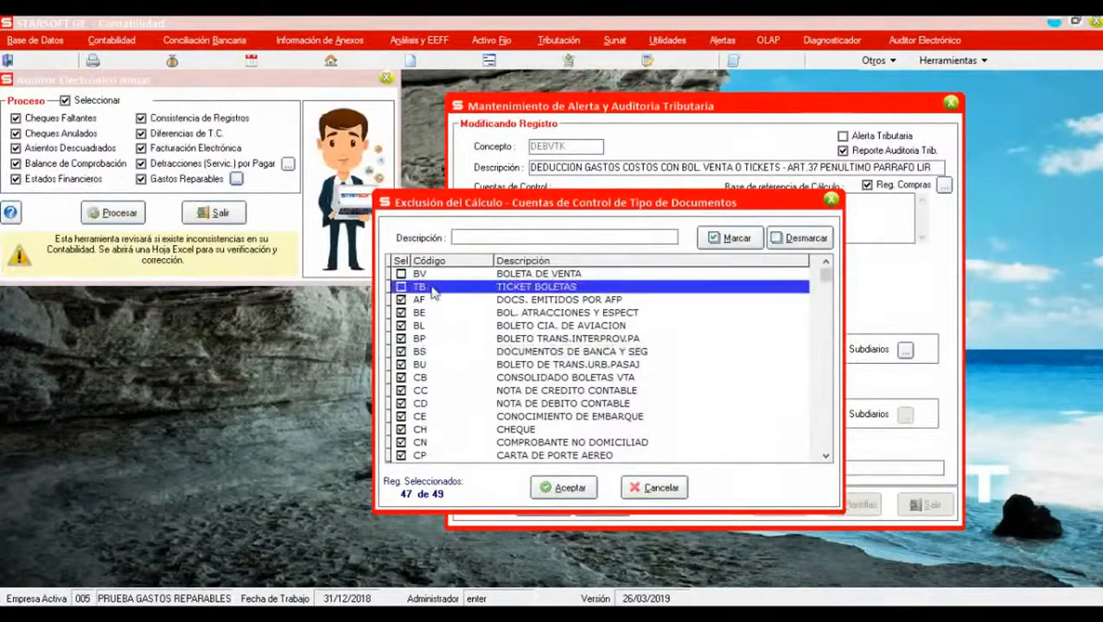
click(830, 200)
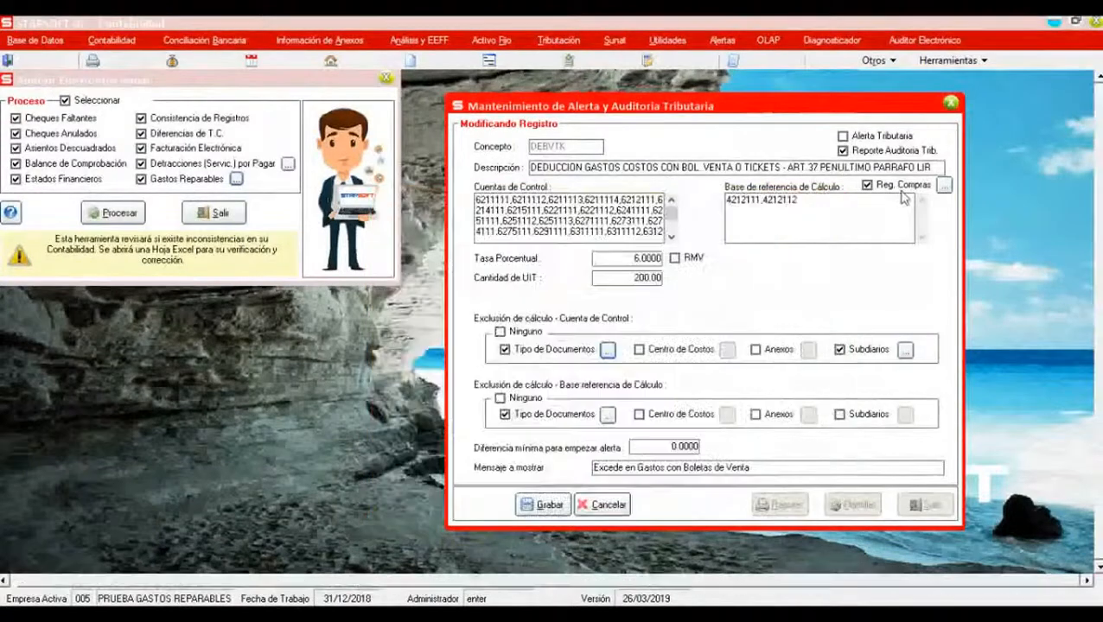
click(905, 350)
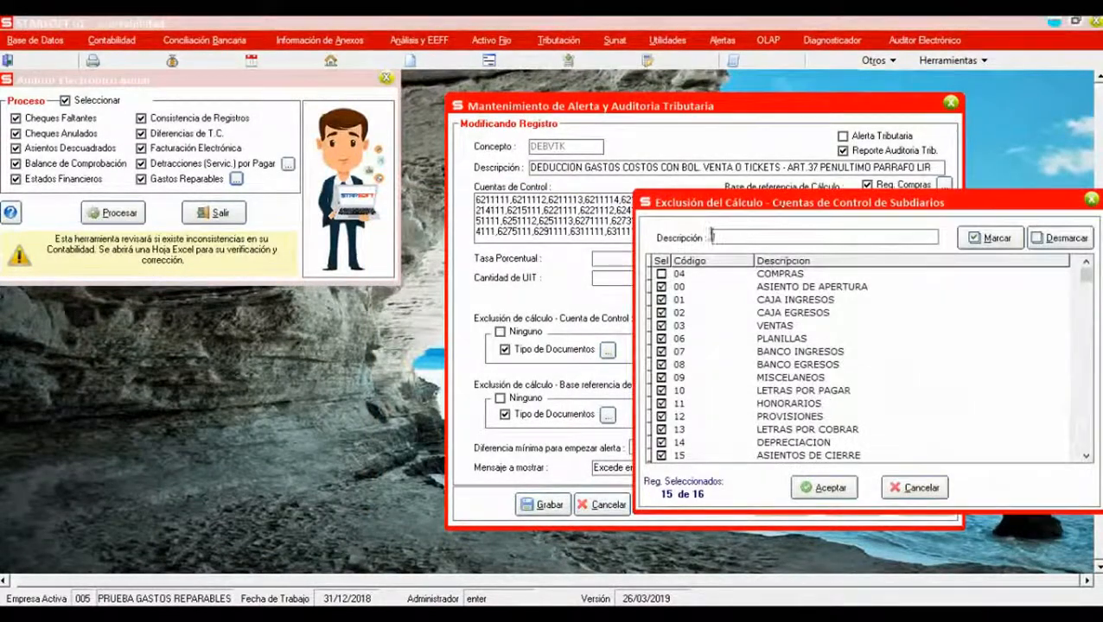
click(916, 488)
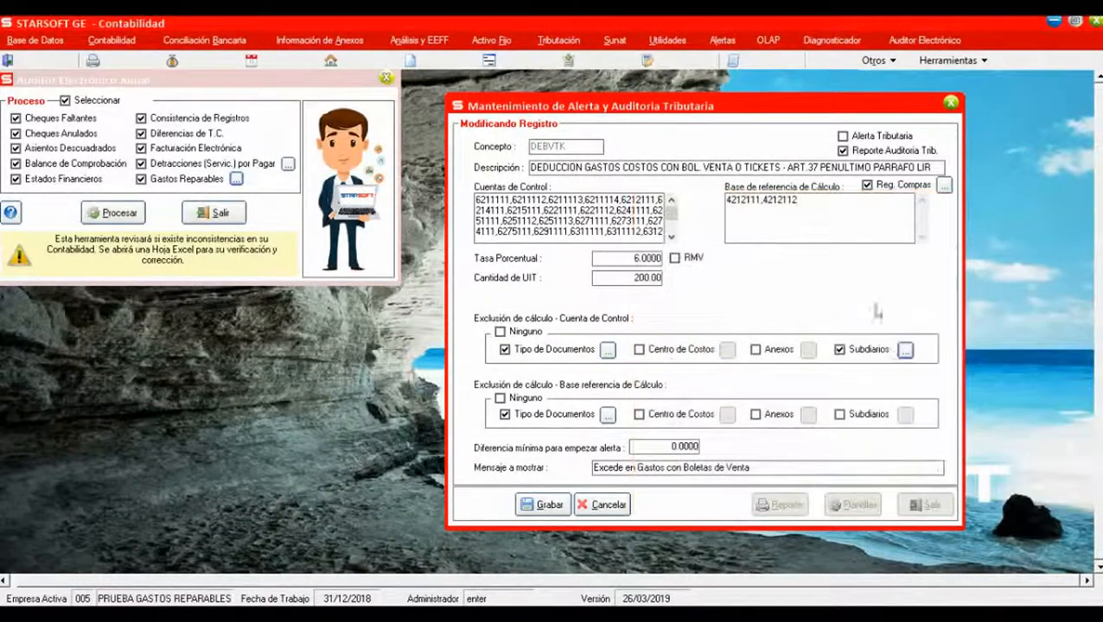
- Review the purchase register amounts included in DEBVTK's Base de referencia de Cálculo, and cancel without changes
click(944, 186)
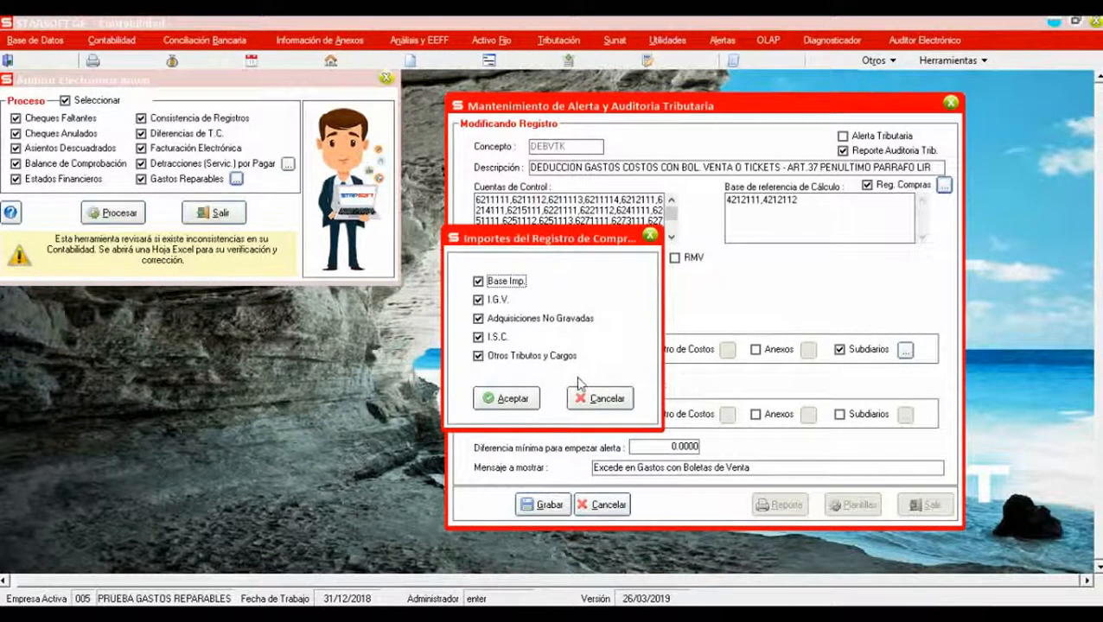
click(594, 400)
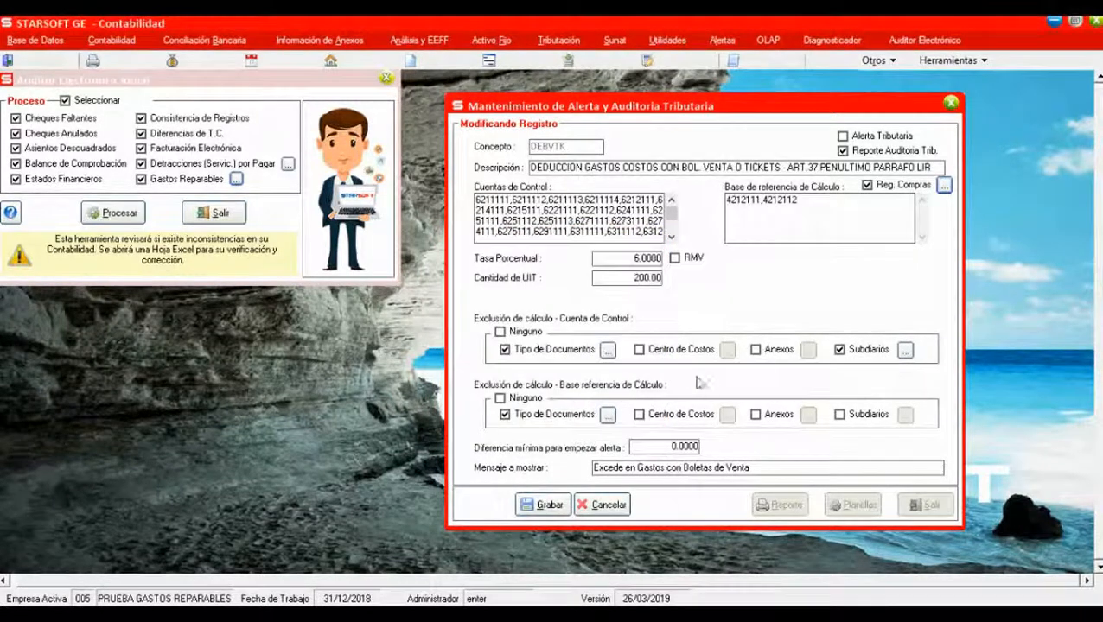
- Select TICKET BOLETAS in the document type exclusions of DEBVTK's Base de referencia de Cálculo and accept the list
click(609, 418)
drag(557, 261, 751, 254)
drag(1009, 322, 1042, 522)
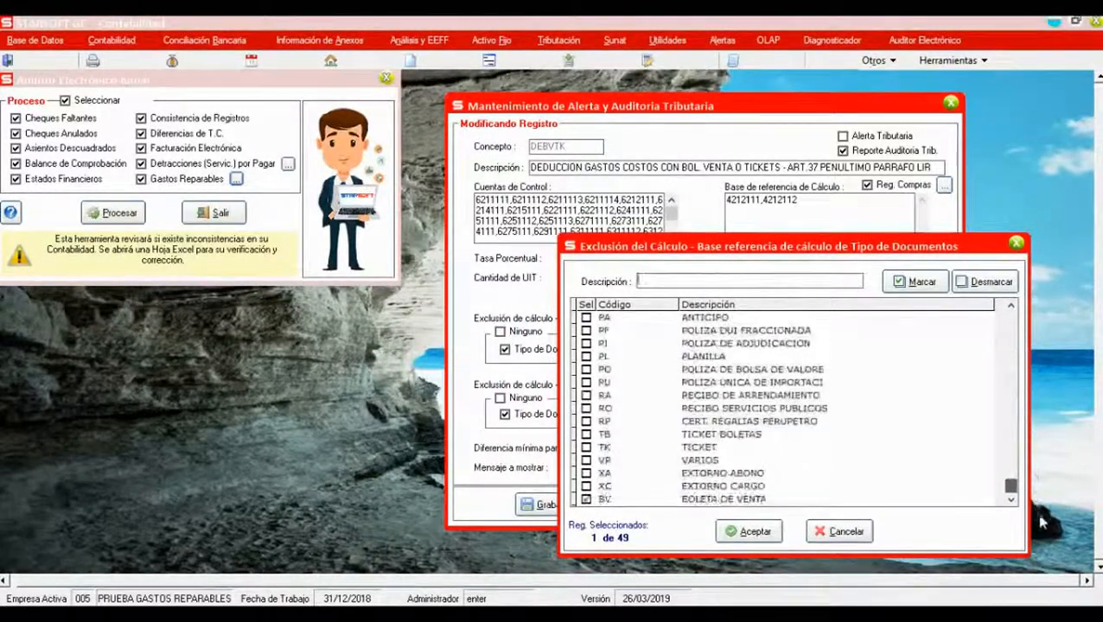
click(587, 434)
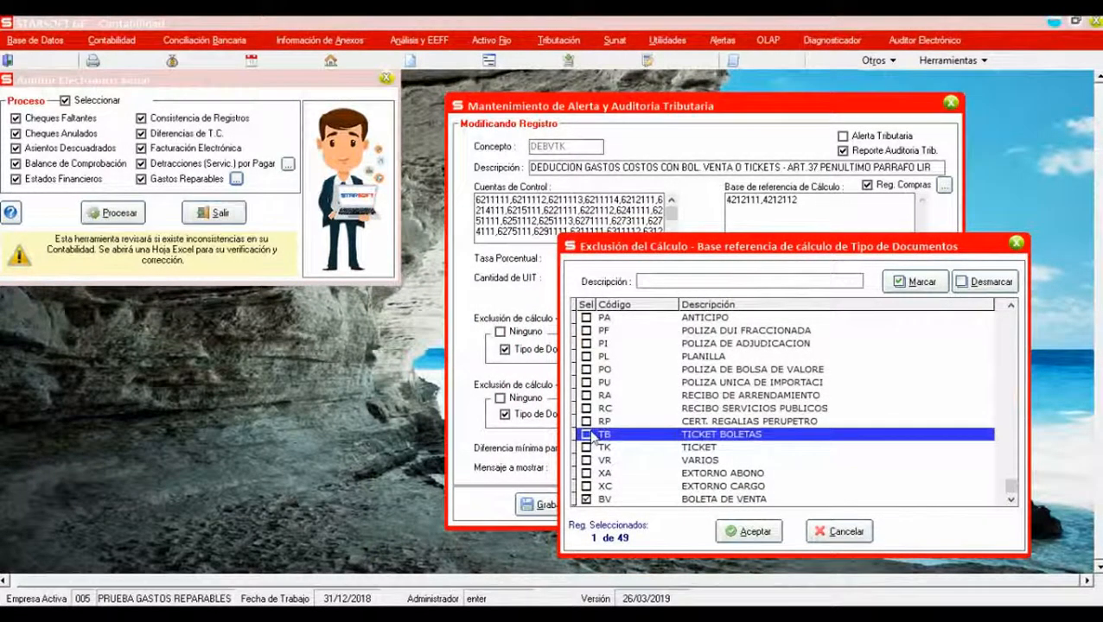
click(753, 531)
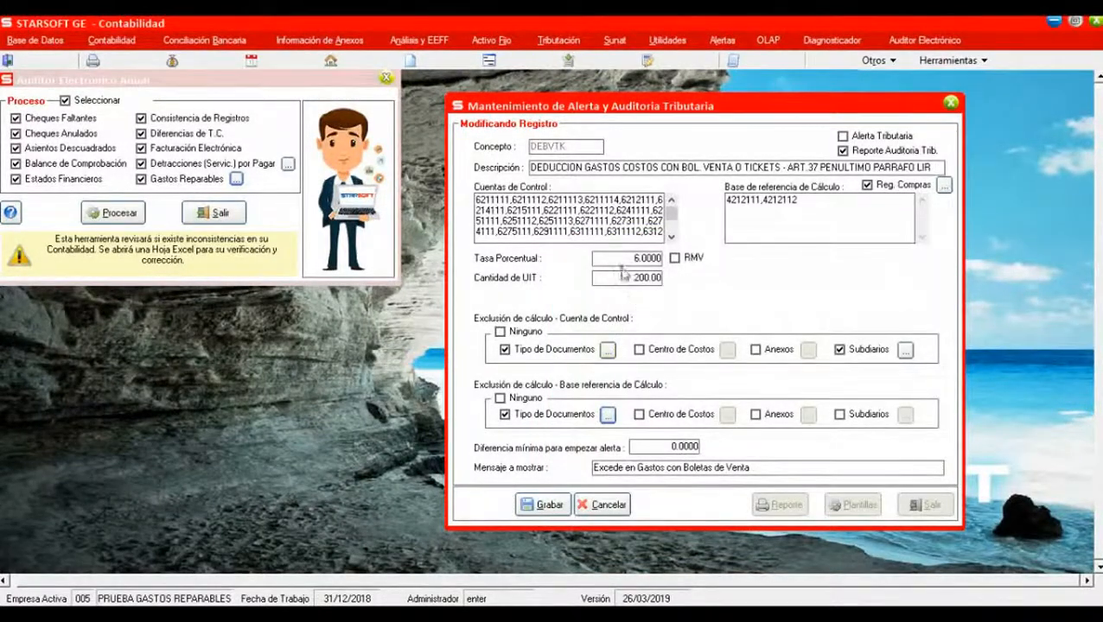
- Check DEBVTK's Tasa Porcentual and Cantidad de UIT, and leave the record without saving
drag(631, 258, 663, 263)
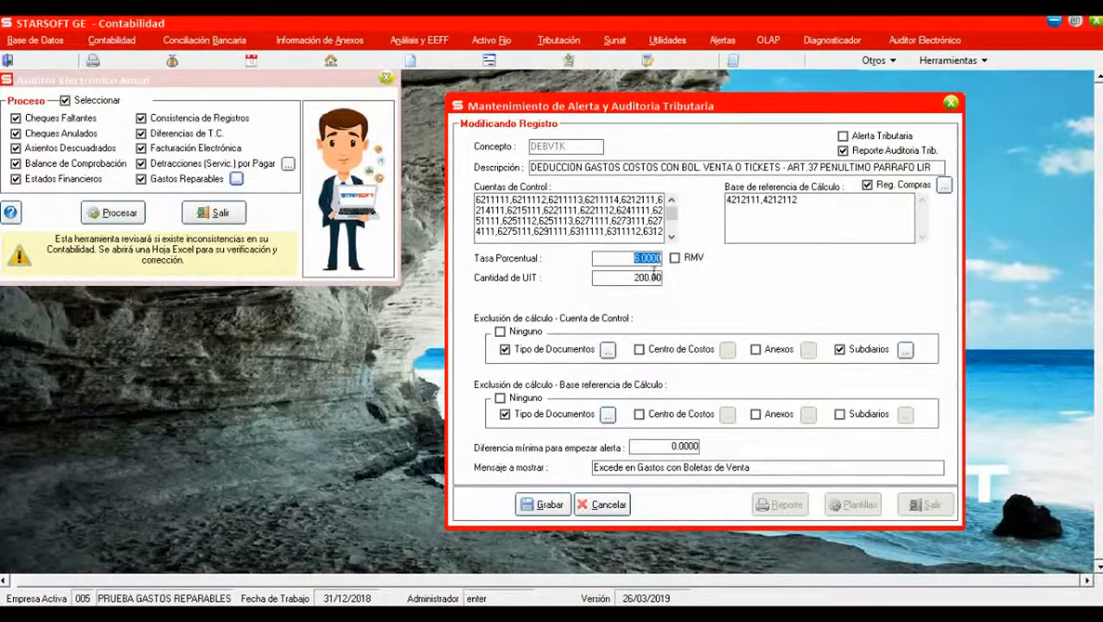
double_click(628, 277)
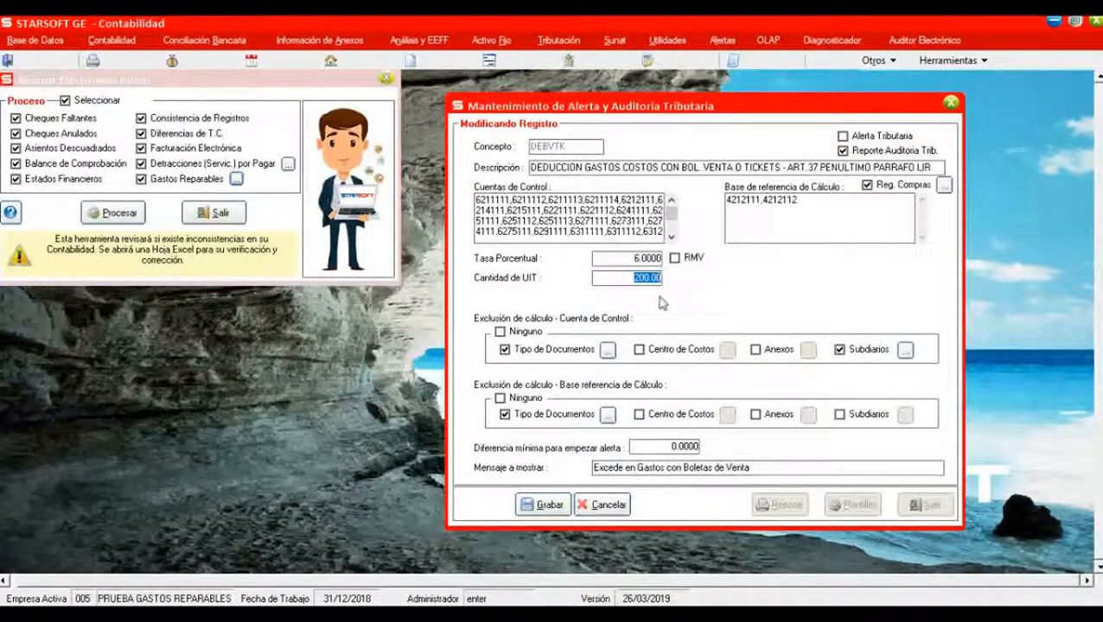
click(619, 511)
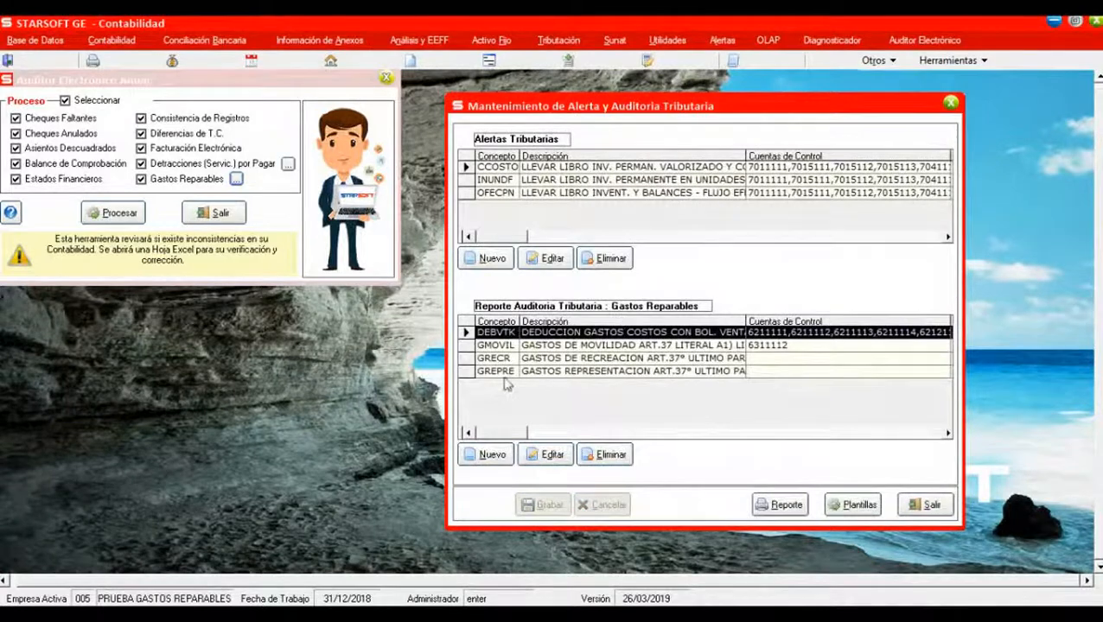
- Open the GMOVIL mobility expenses record of Gastos Reparables for editing
click(468, 344)
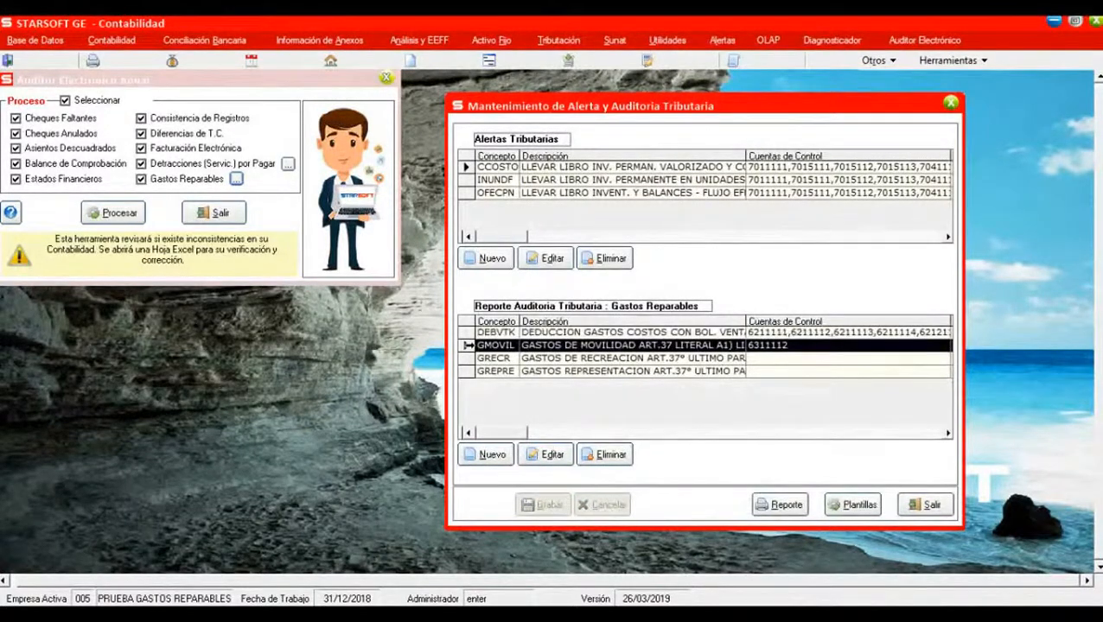
click(550, 455)
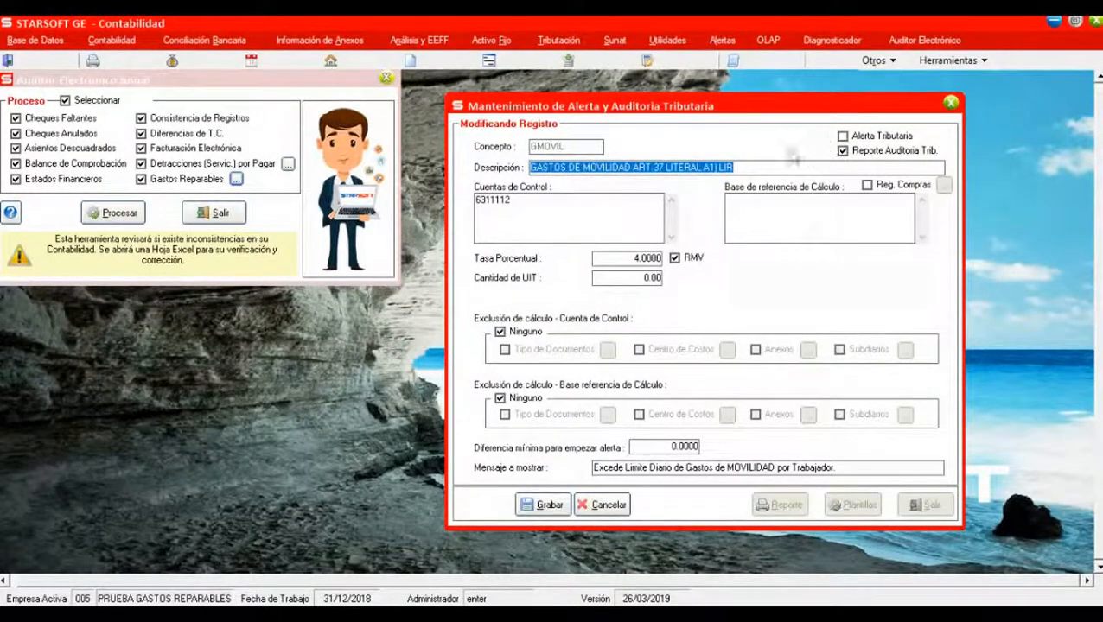
- Review GMOVIL's legal reference in the Descripción and its marked control account among the 63 accounts, and close the account list
click(647, 166)
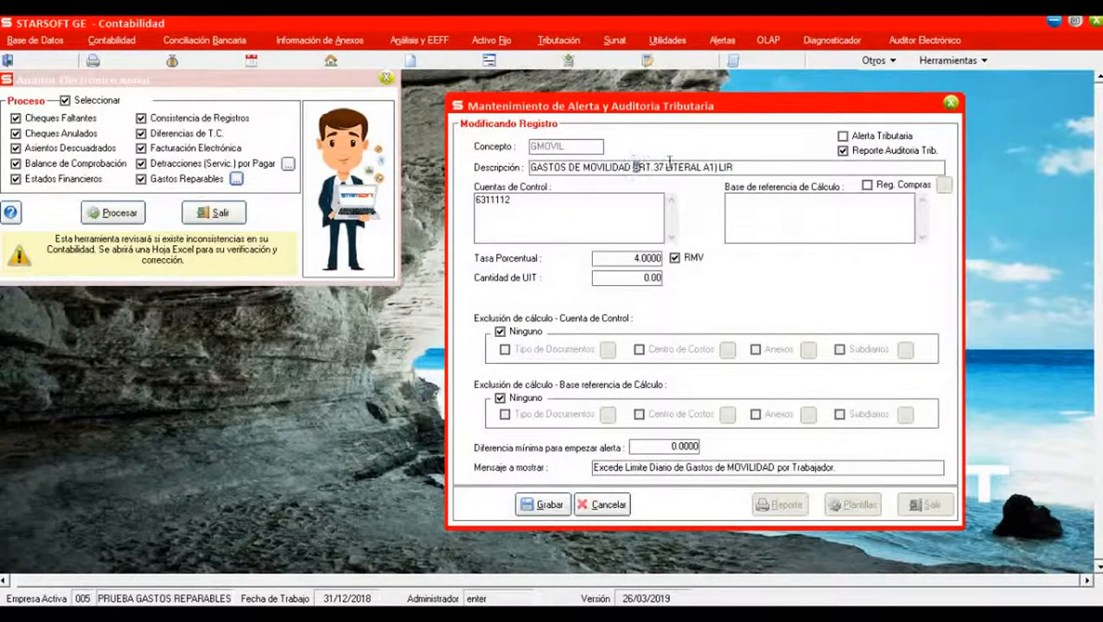
drag(634, 167, 731, 167)
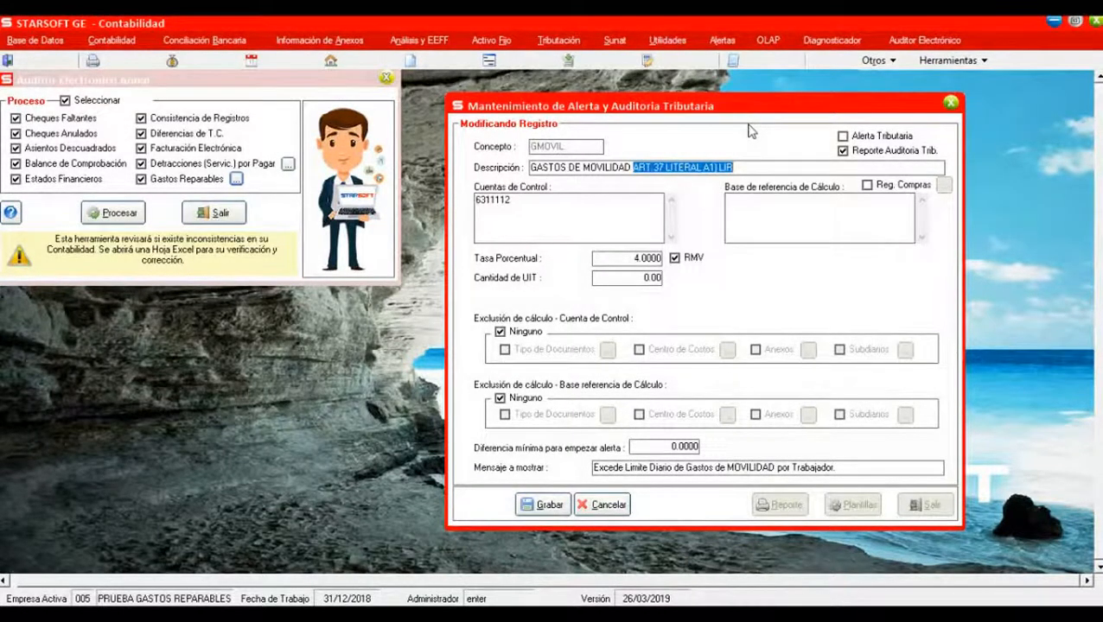
double_click(537, 200)
text(63)
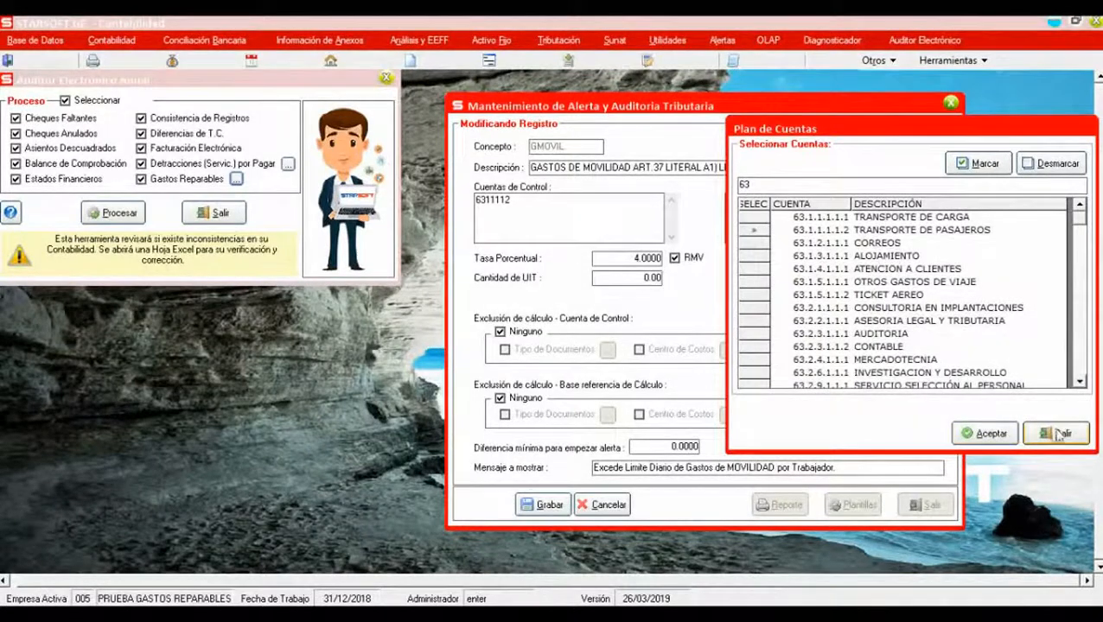
click(990, 433)
- Find account 6311112 TRANSPORTE DE PASAJEROS in the national chart of accounts, check its Tipo de Anexo, and leave without saving
mouse_move(40, 62)
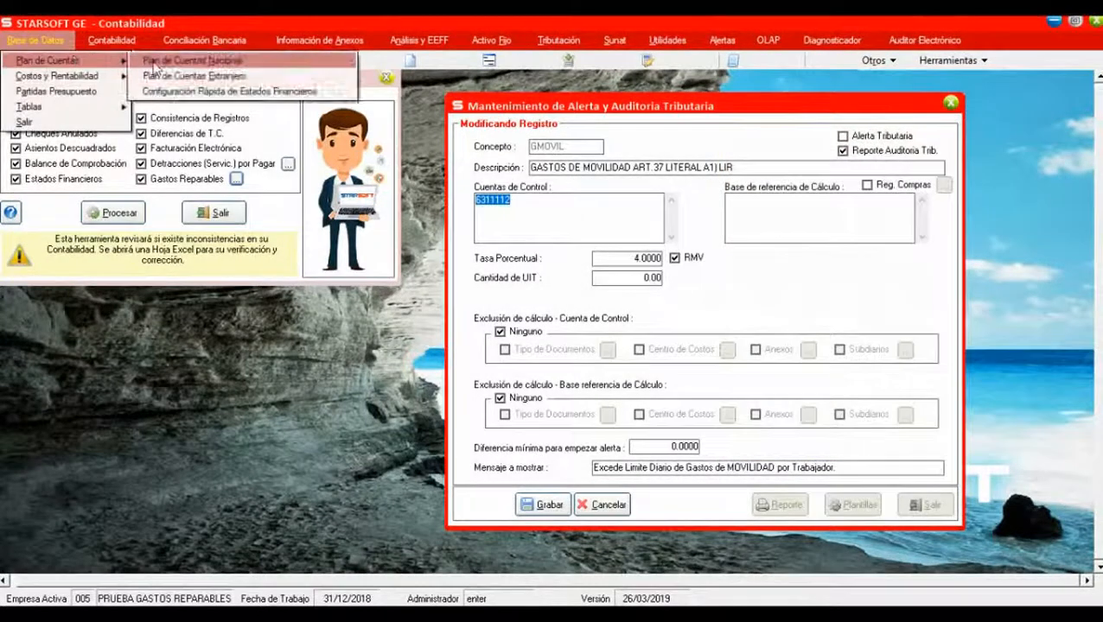
click(152, 62)
text(63)
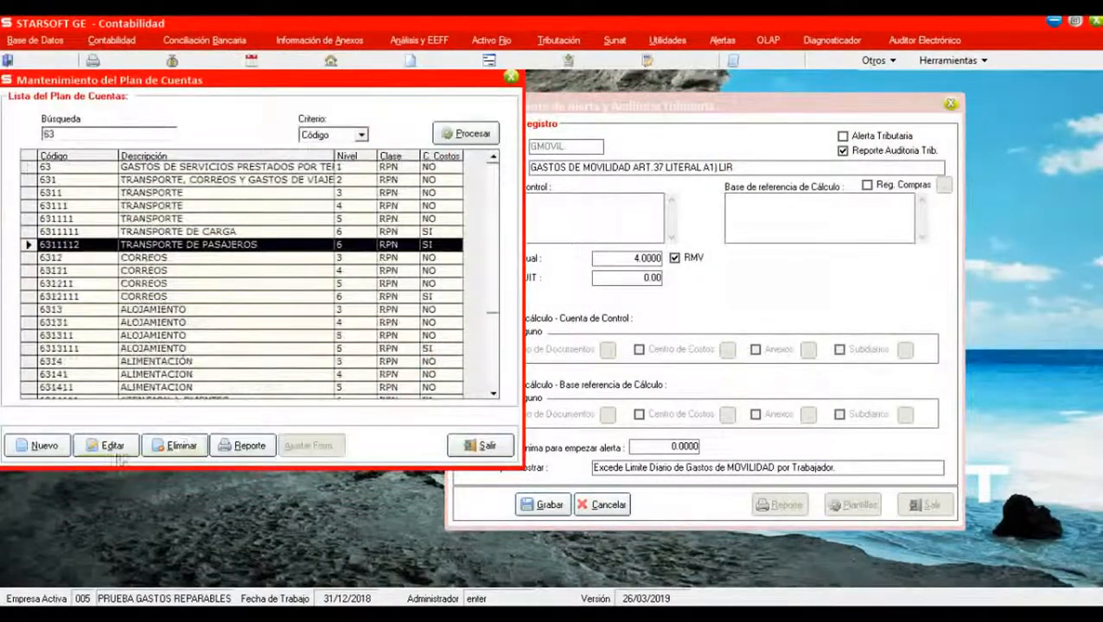
click(108, 446)
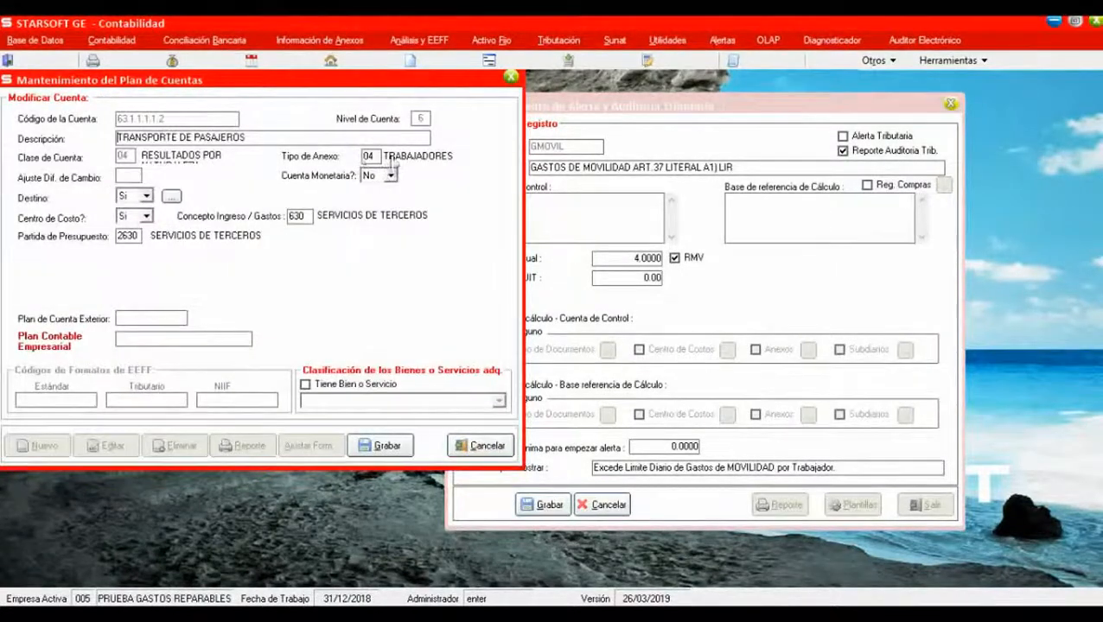
click(483, 445)
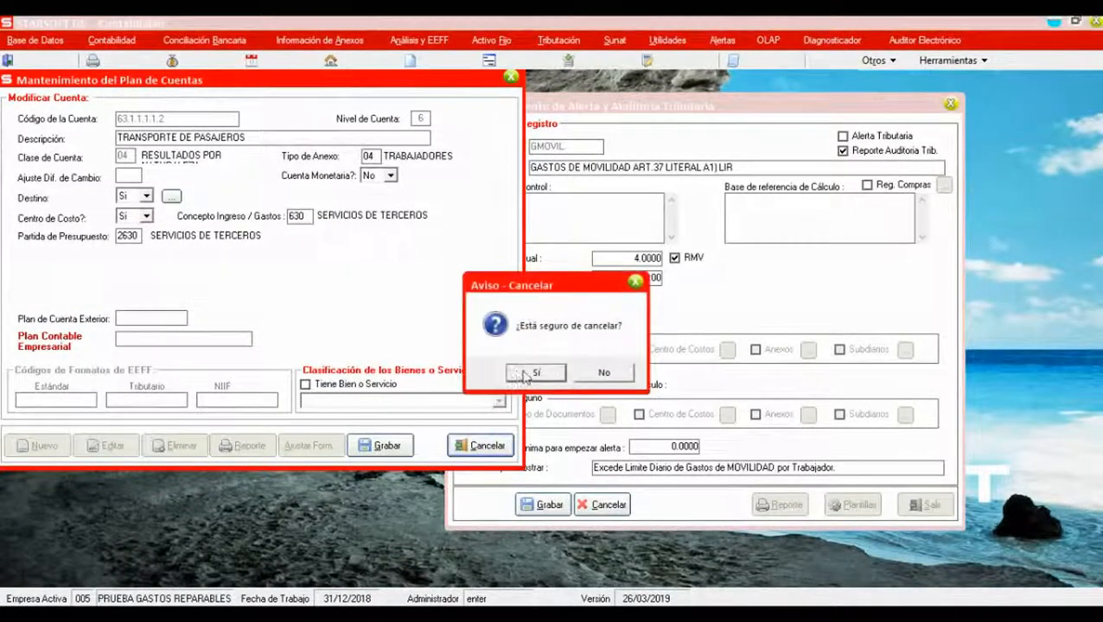
click(534, 374)
click(510, 443)
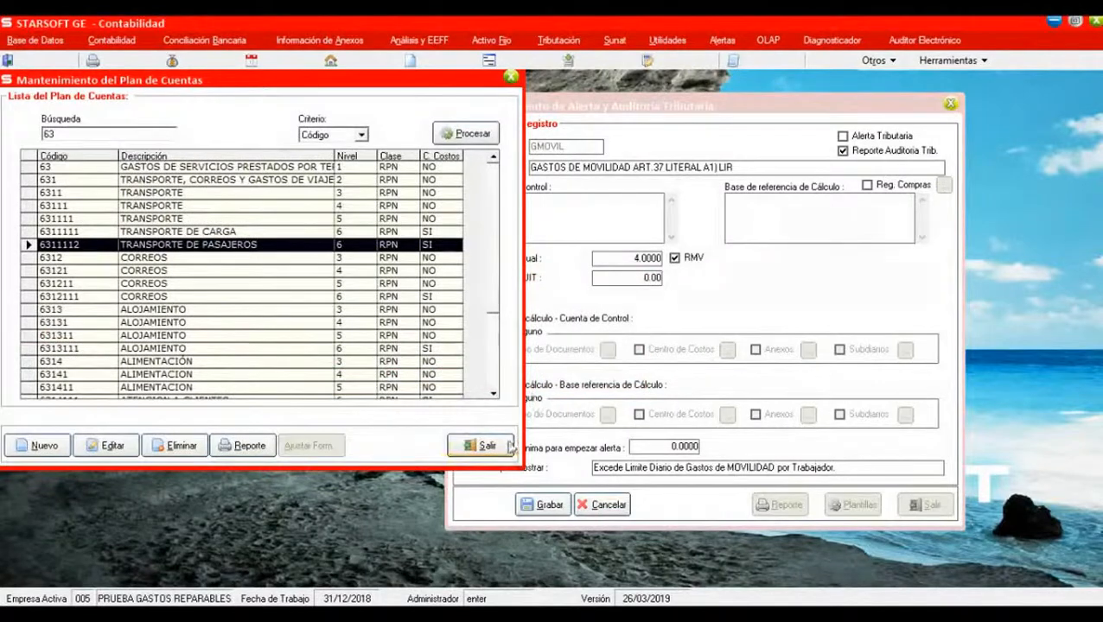
- Check GMOVIL's Tasa Porcentual, consult the RMV amounts in Mantenimiento UIT / RMV, and close that table
click(619, 260)
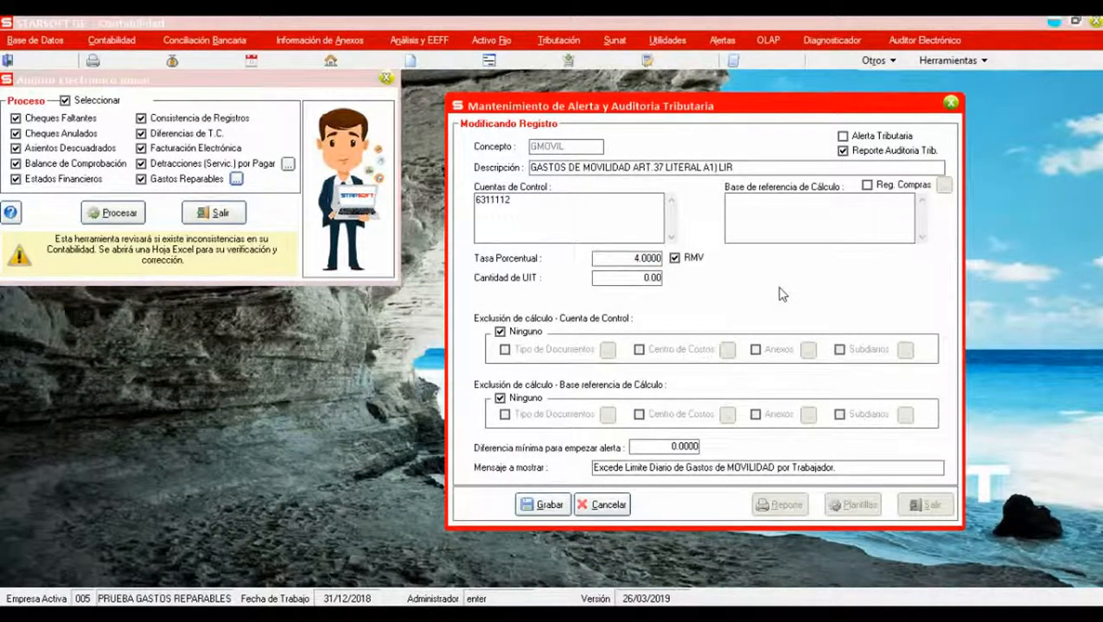
click(951, 60)
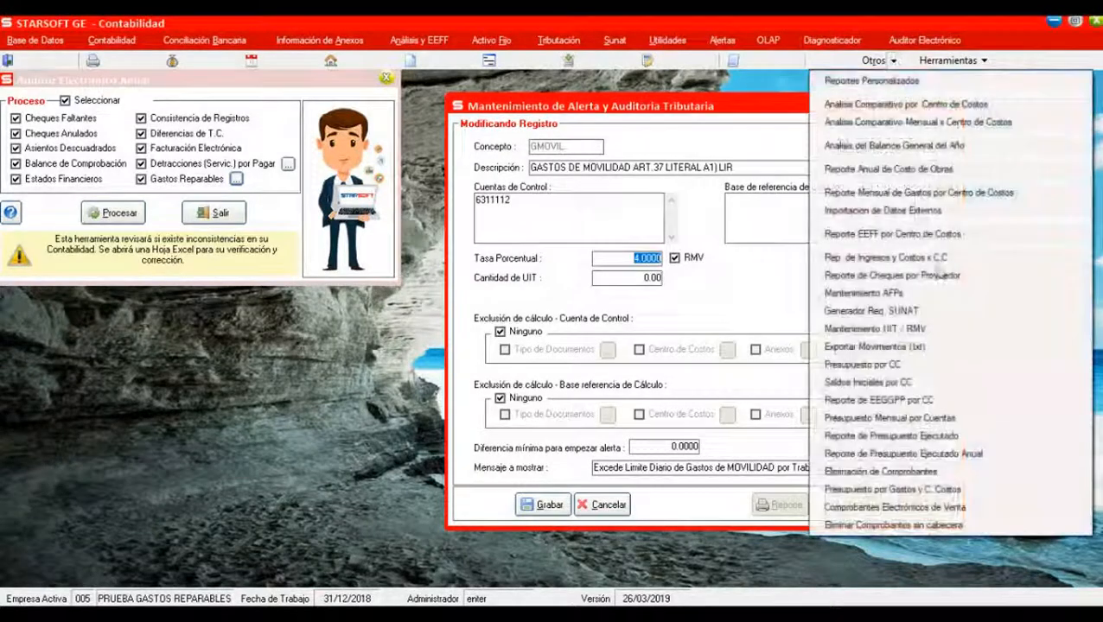
click(932, 333)
click(43, 144)
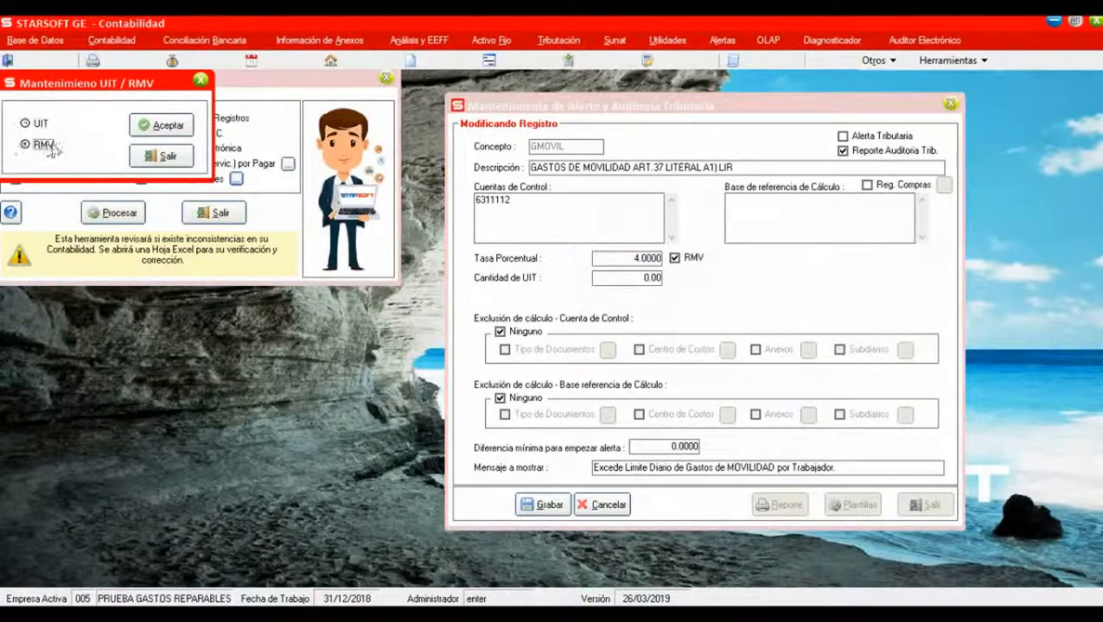
click(160, 127)
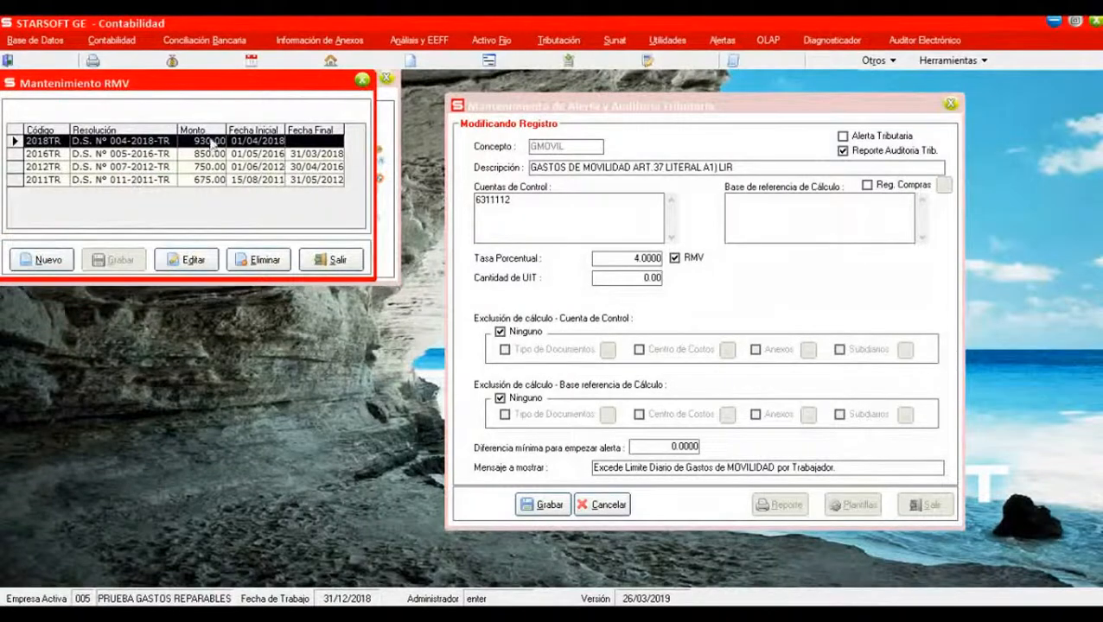
click(337, 261)
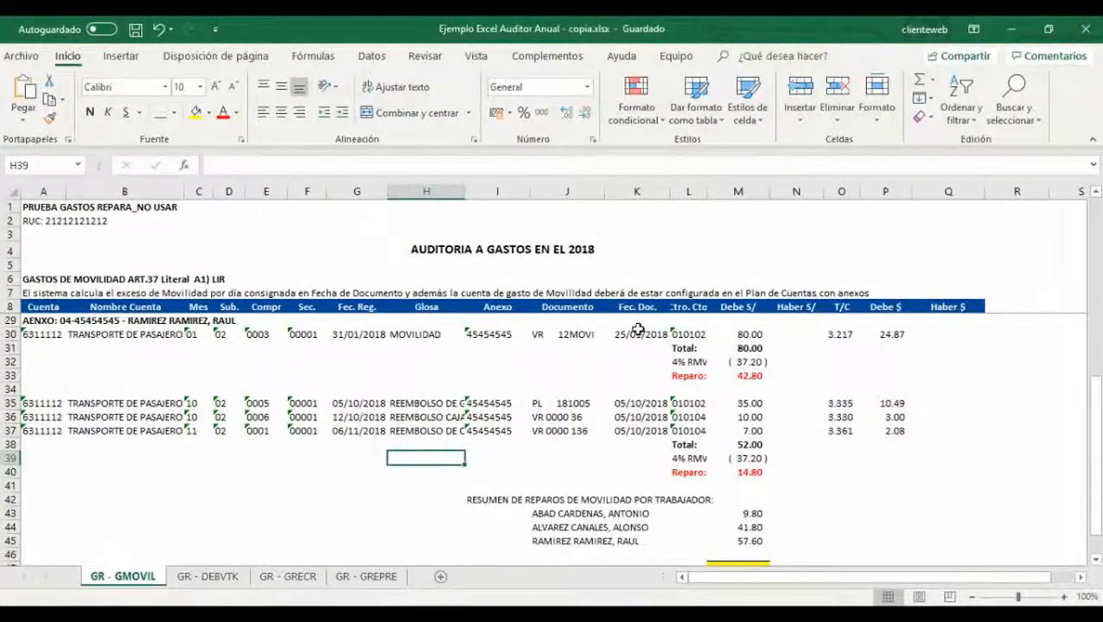
- Switch to Excel and examine the document dates of the mobility expenses on the GR - GMOVIL sheet
drag(637, 333, 655, 433)
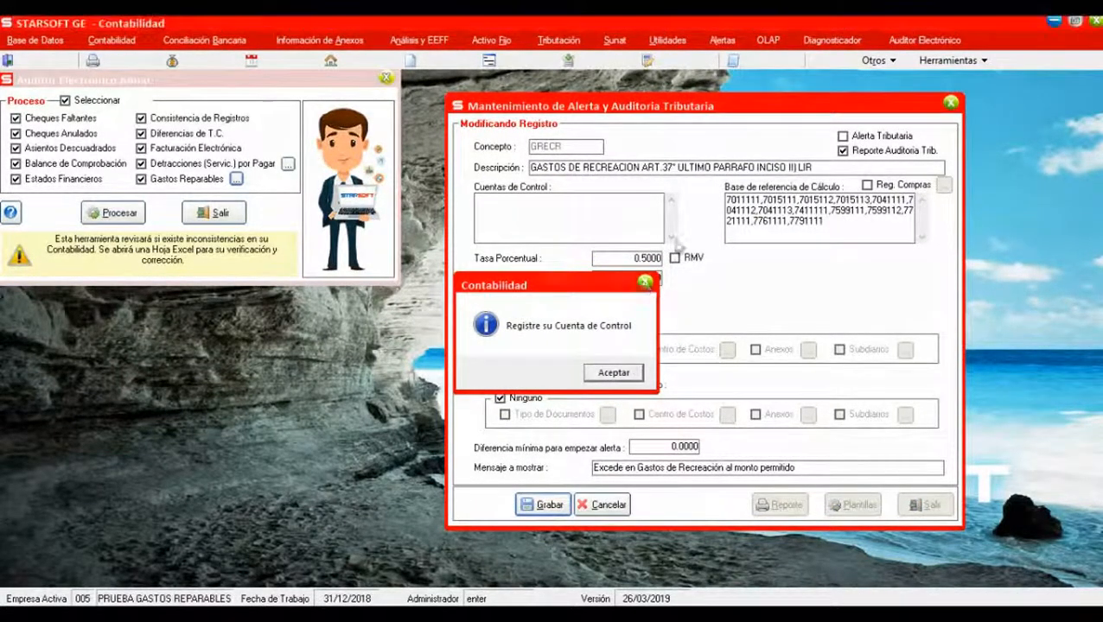
- Review GRECR's Descripción and select account 65.6.1.1.1.5 GASTOS RECREACION as its control account
click(614, 372)
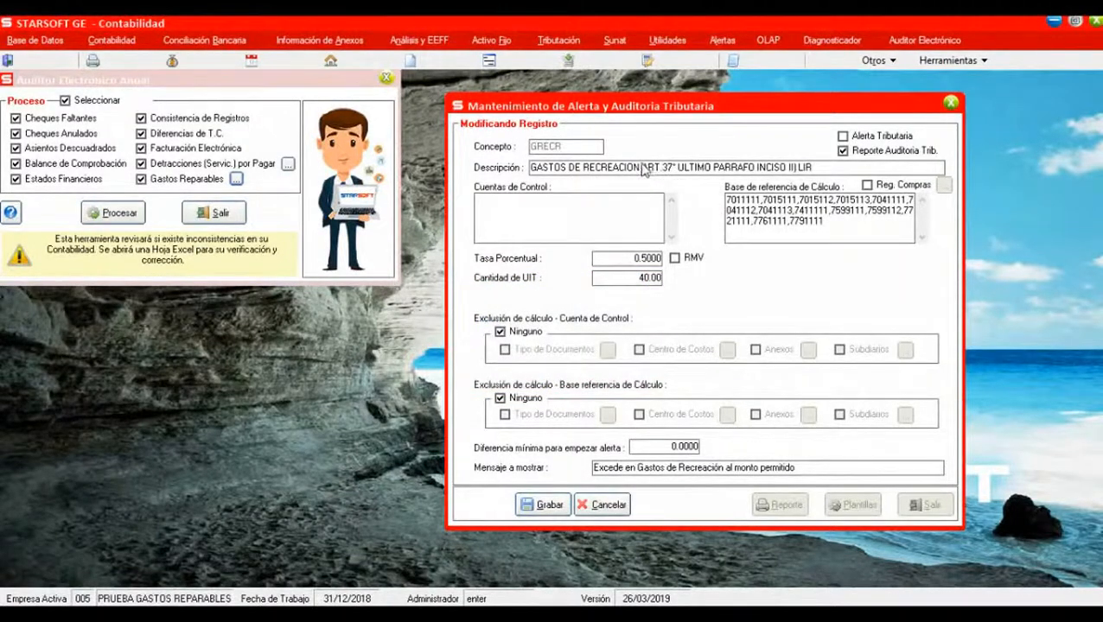
drag(530, 167, 821, 171)
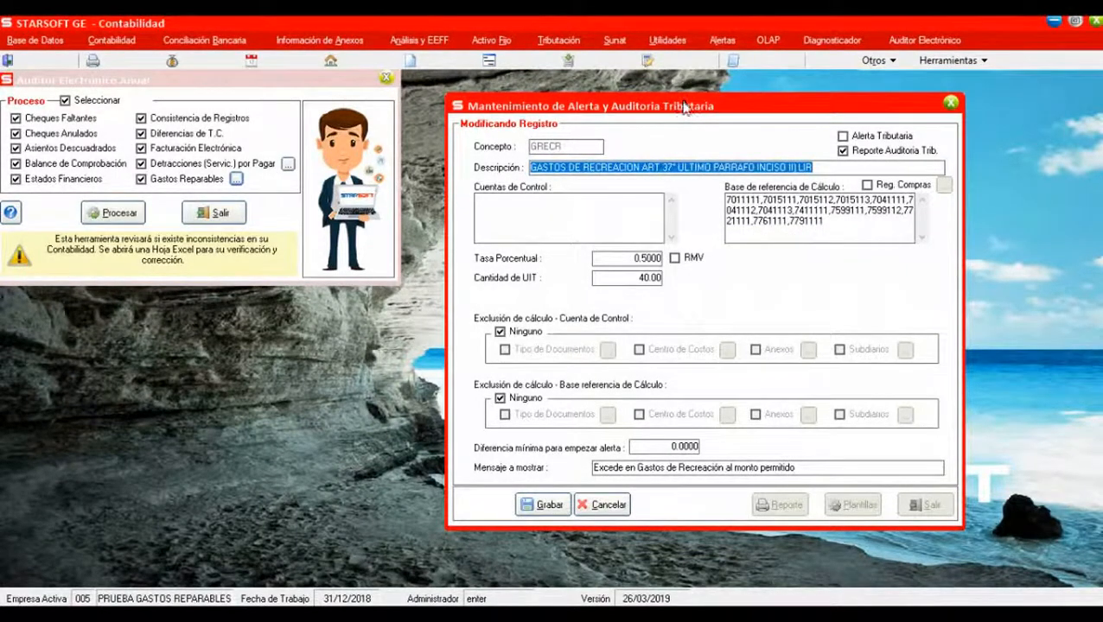
double_click(531, 206)
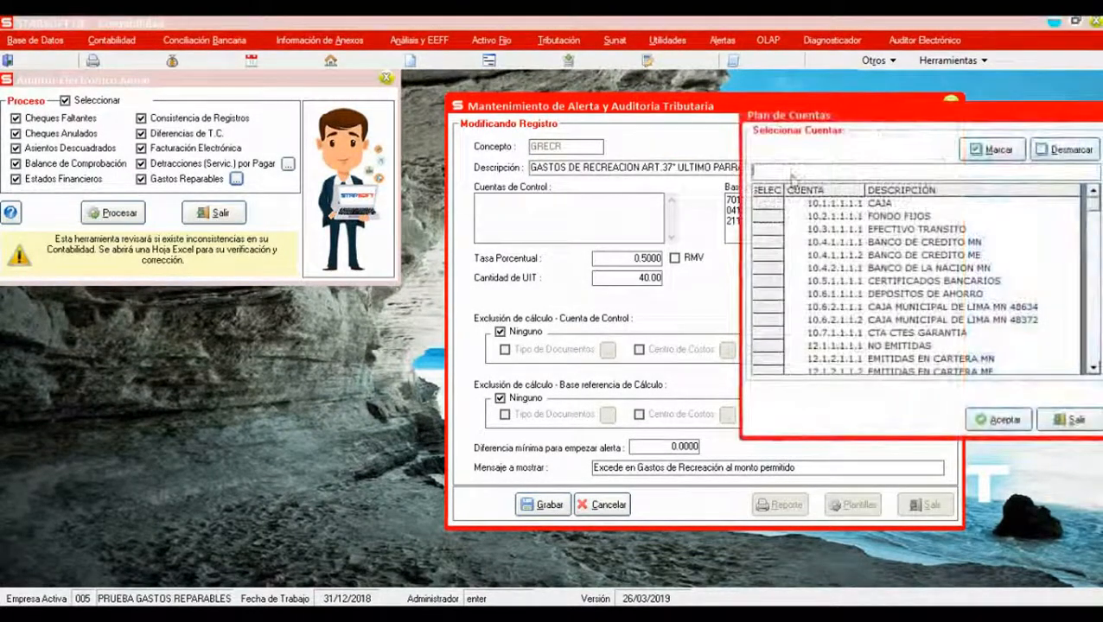
text(63)
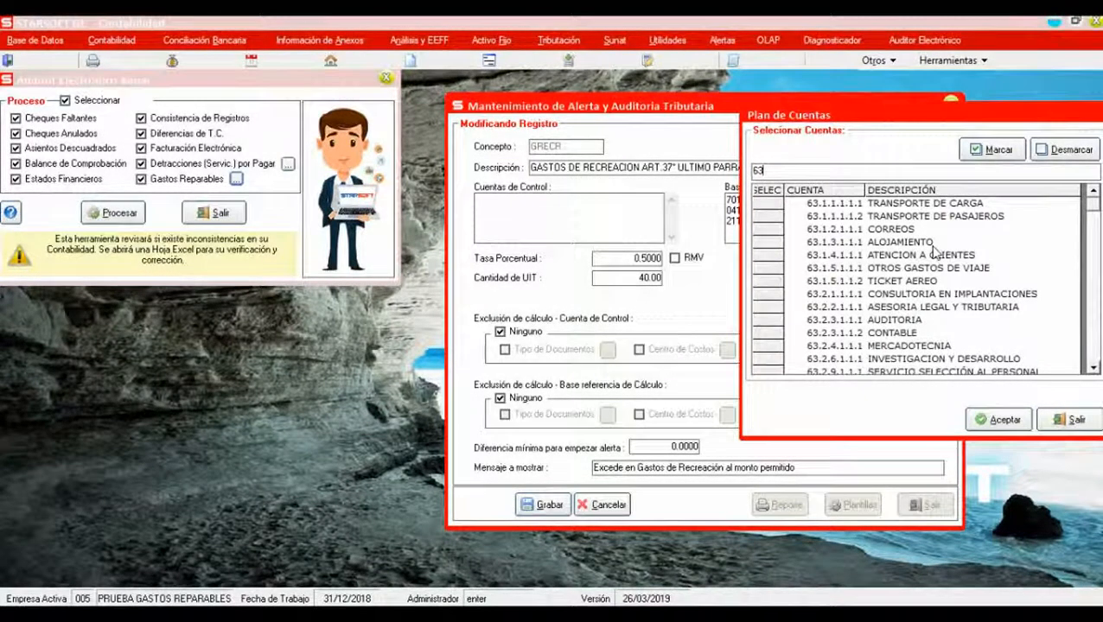
key(BackSpace)
text(5)
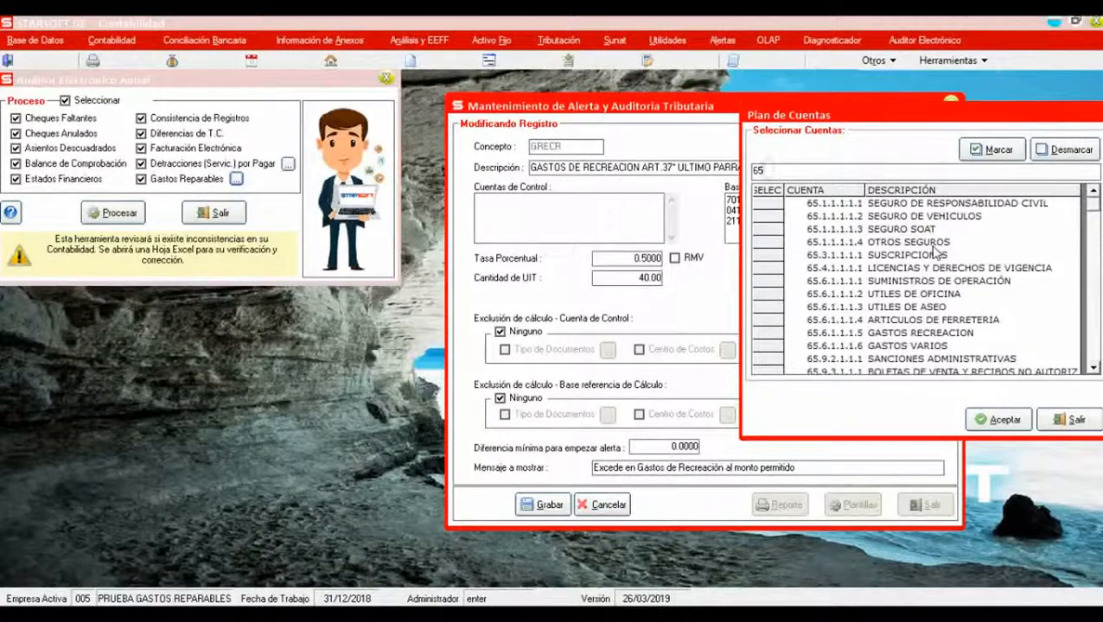
text(6)
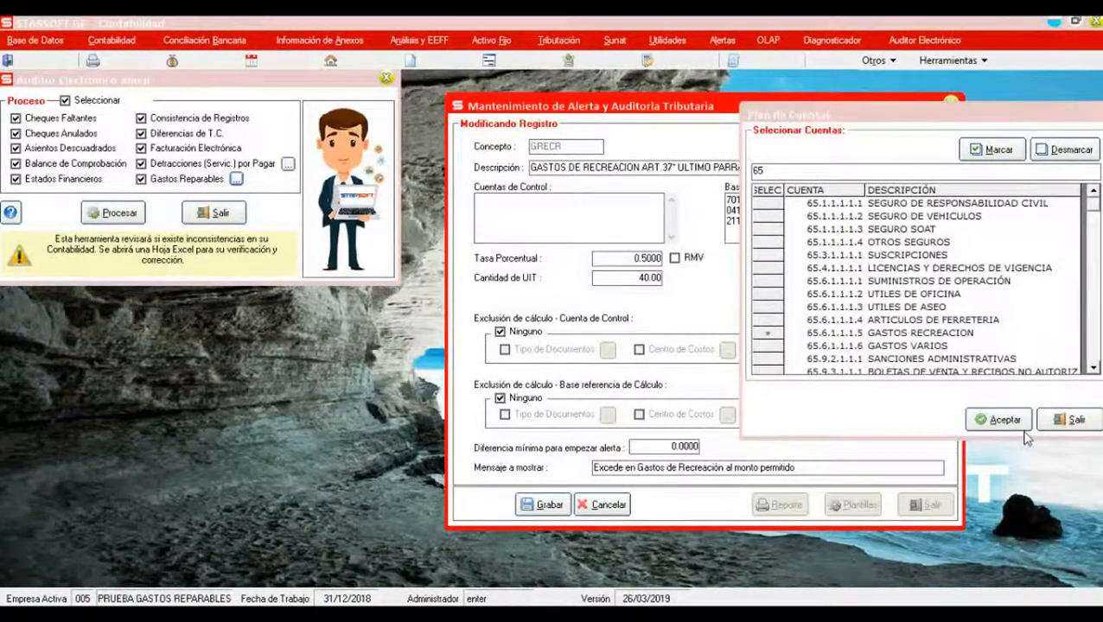
click(1002, 420)
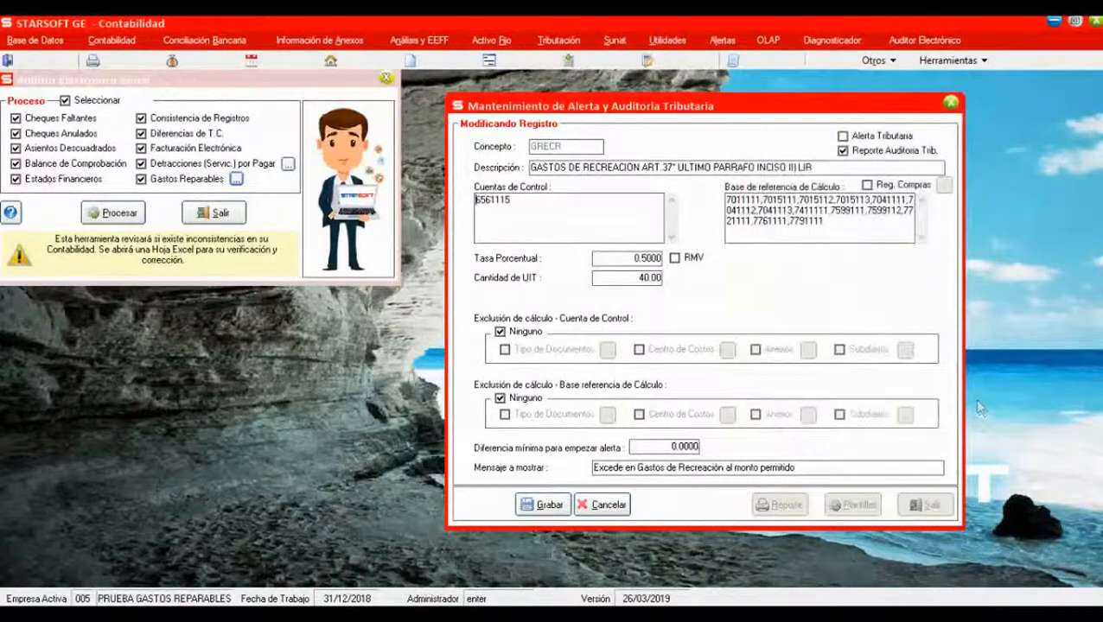
- Review the class 7 accounts marked in GRECR's Base de referencia de Cálculo, and leave the list without changes
double_click(774, 202)
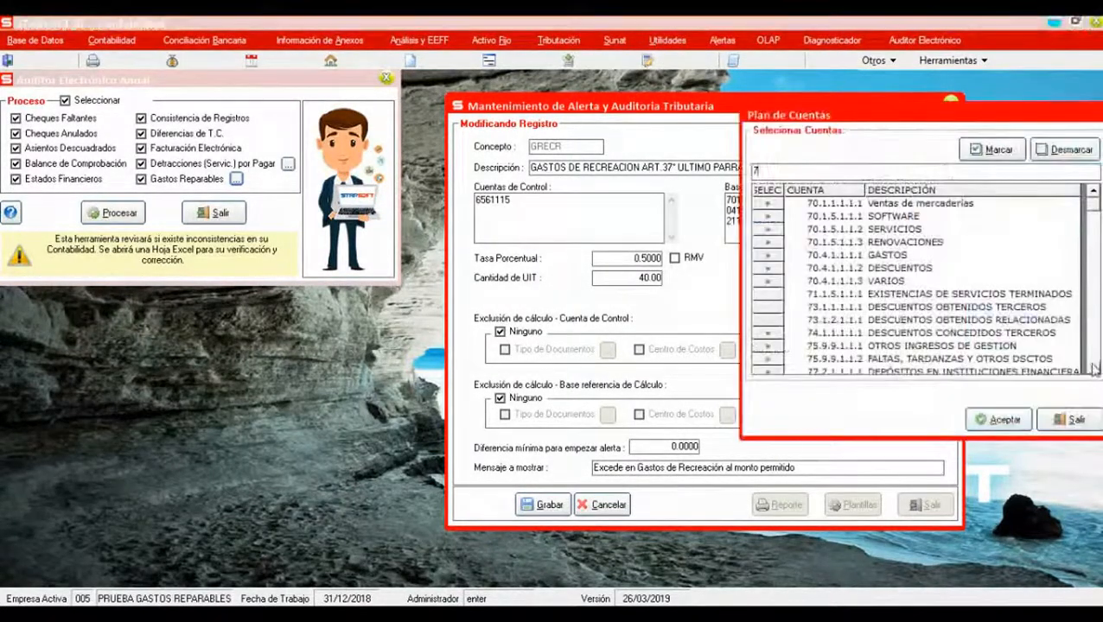
click(1093, 368)
click(1094, 368)
click(1093, 368)
click(1093, 368)
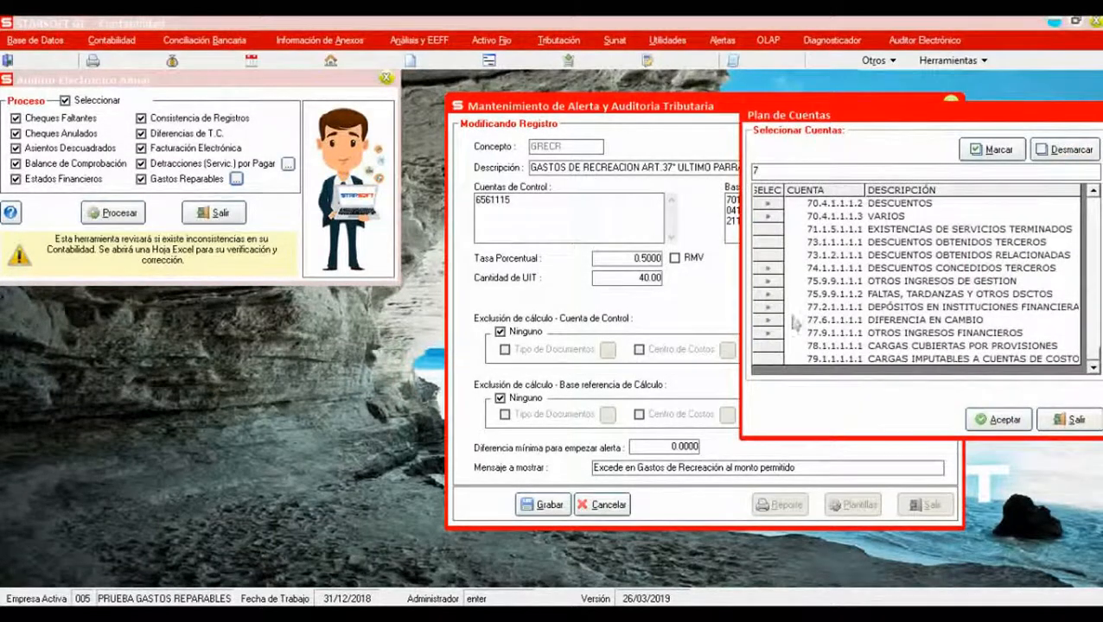
click(1068, 419)
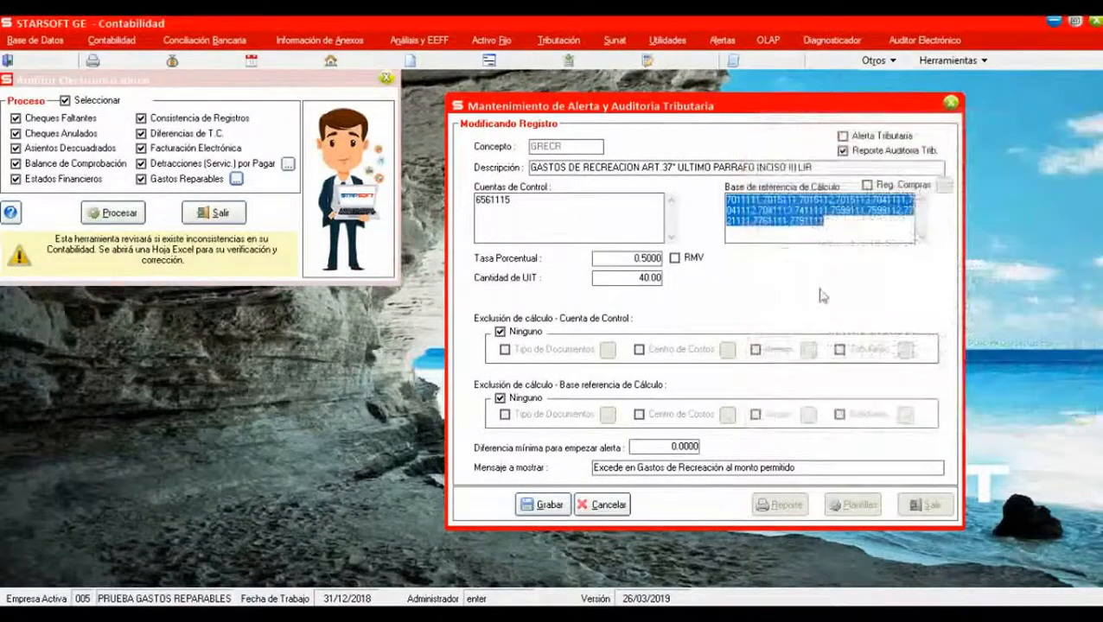
- Check GRECR's Tasa Porcentual and Cantidad de UIT, and cancel editing the record
click(650, 259)
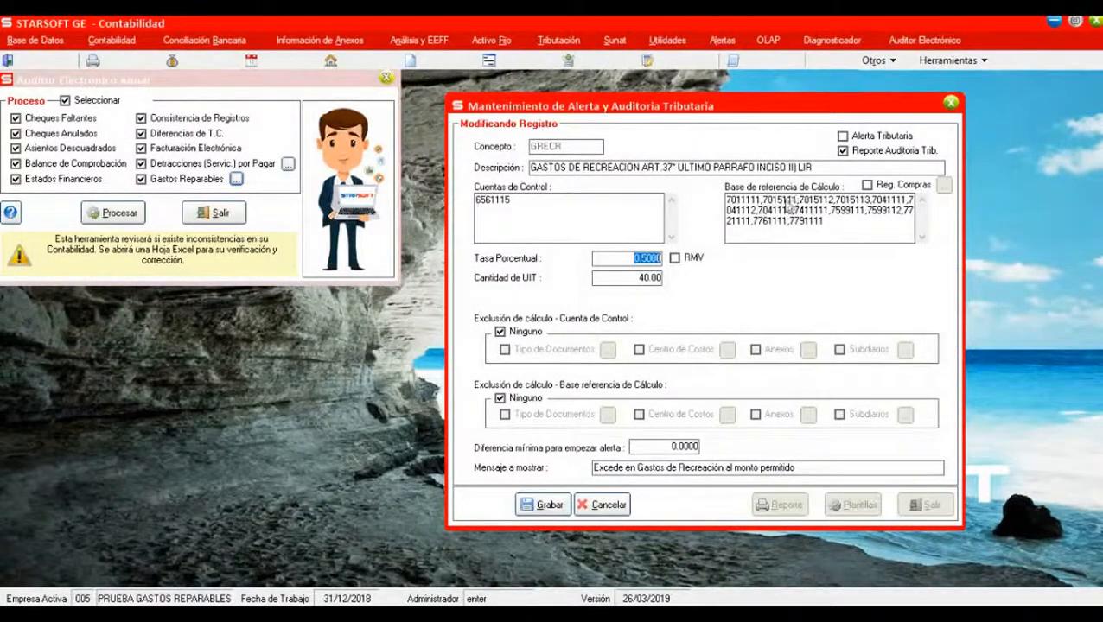
click(644, 278)
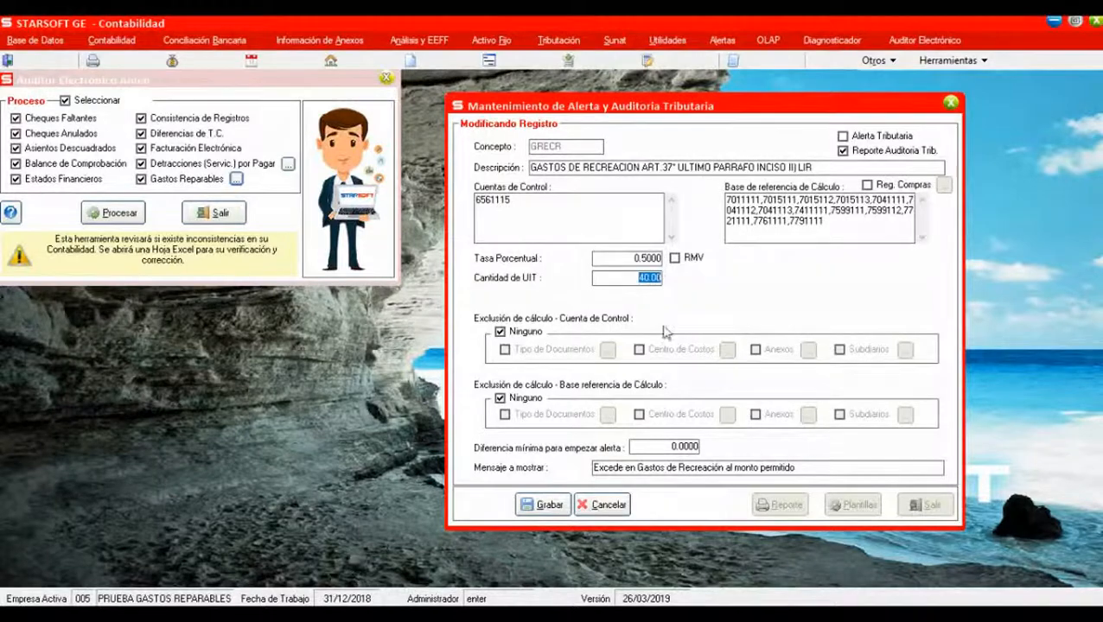
click(605, 504)
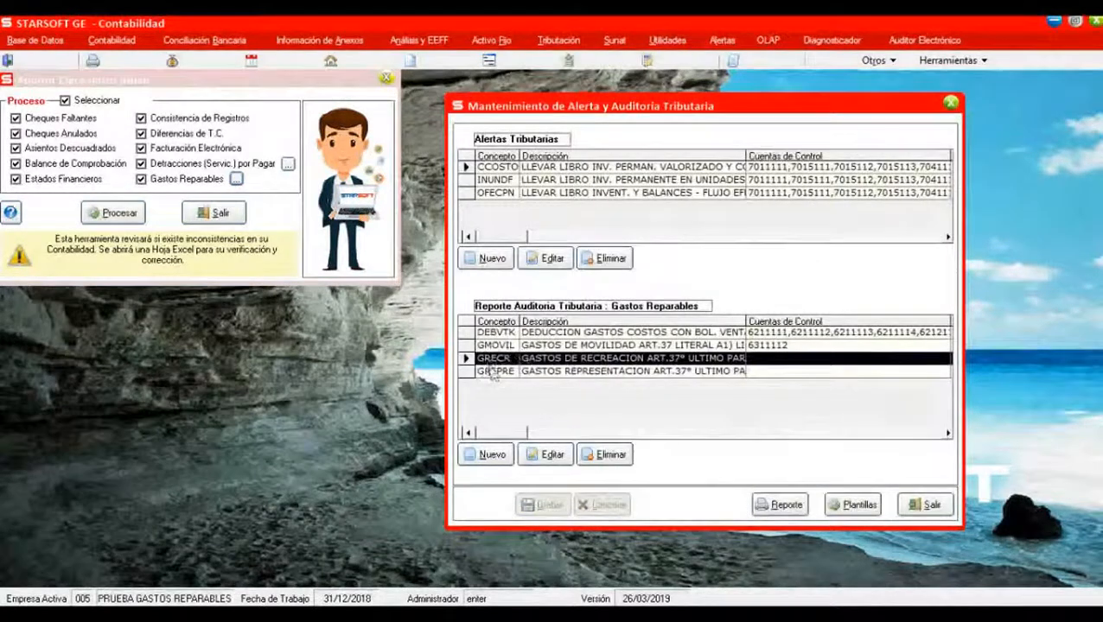
- Open the GREPRE representation expenses record for editing, dismiss the control account notice, and highlight its full Descripción
click(492, 371)
click(553, 454)
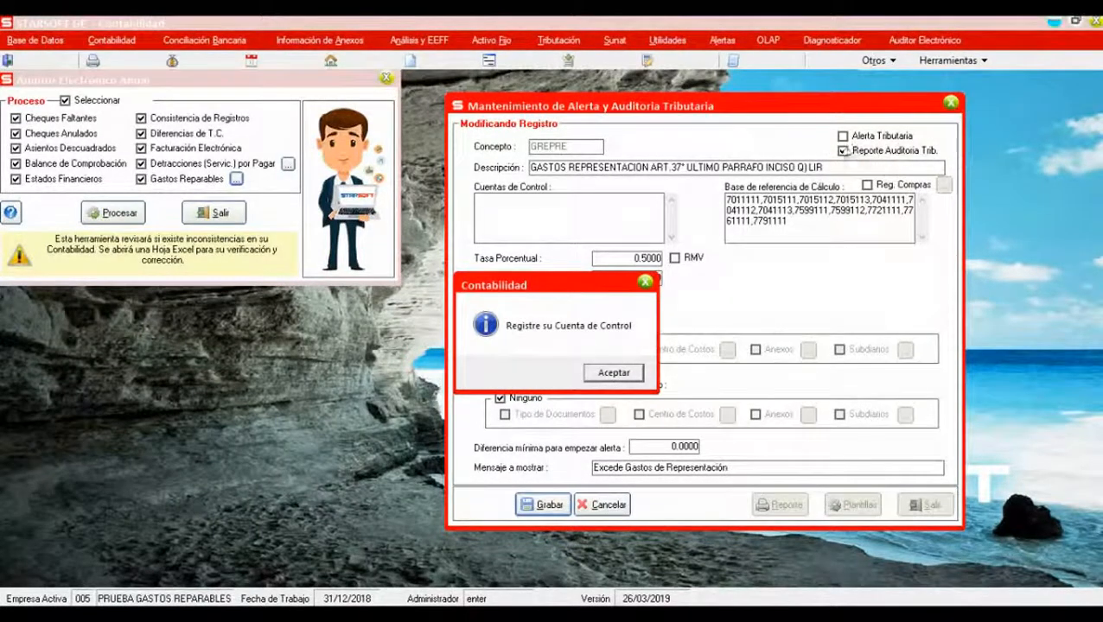
click(645, 281)
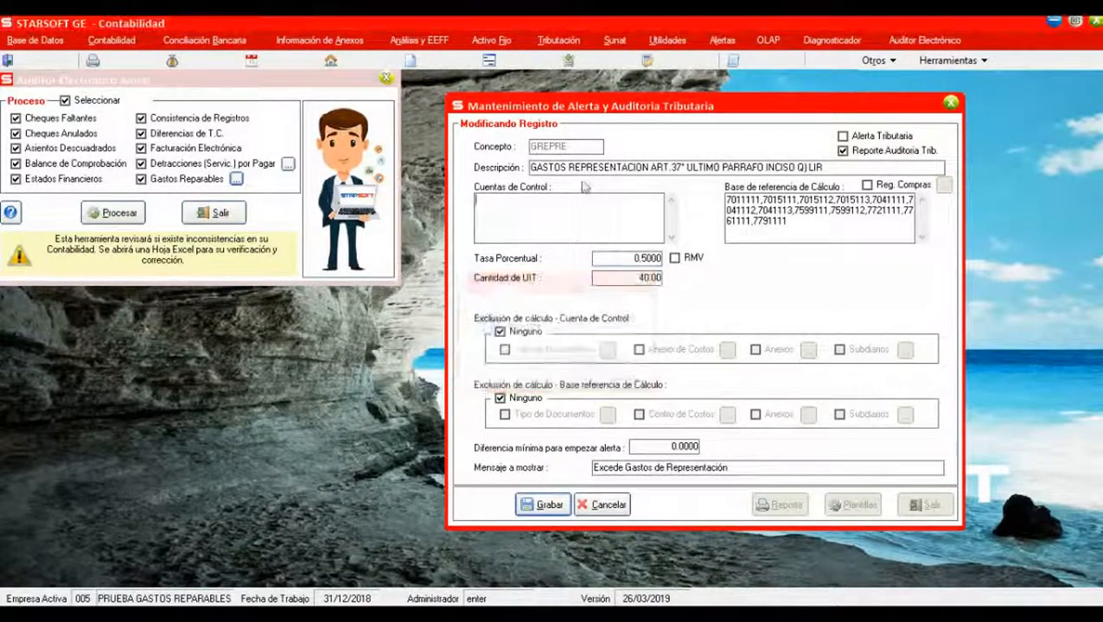
drag(531, 168, 836, 164)
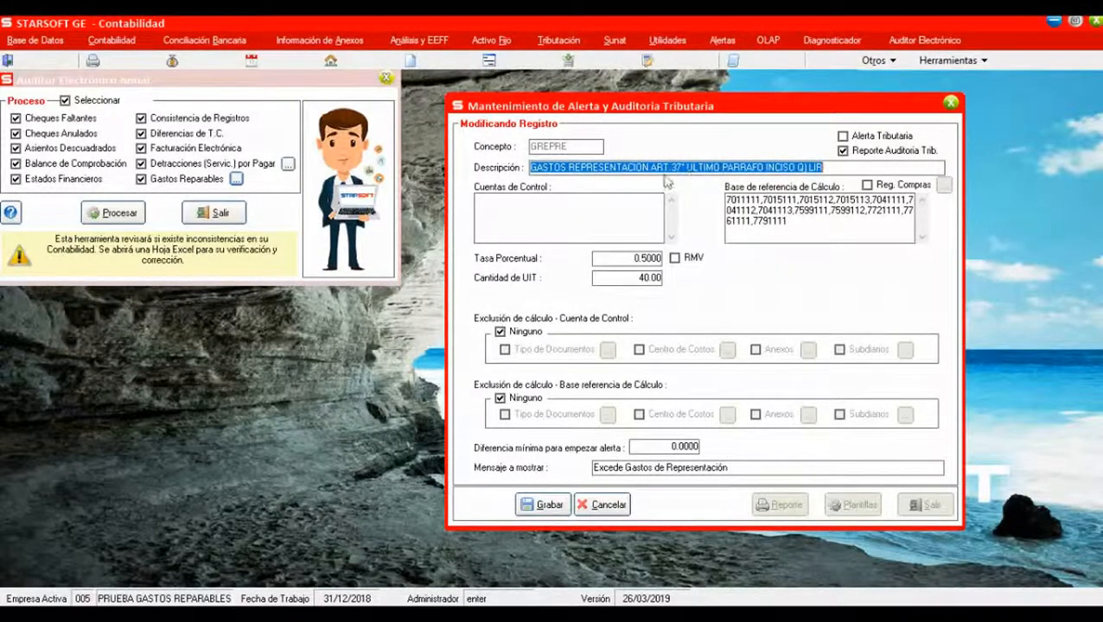
- Search the chart of accounts for 6595 and set 65.9.5.1.1.1 GASTOS DE REPRESENTACION as GREPRE's control account
click(568, 211)
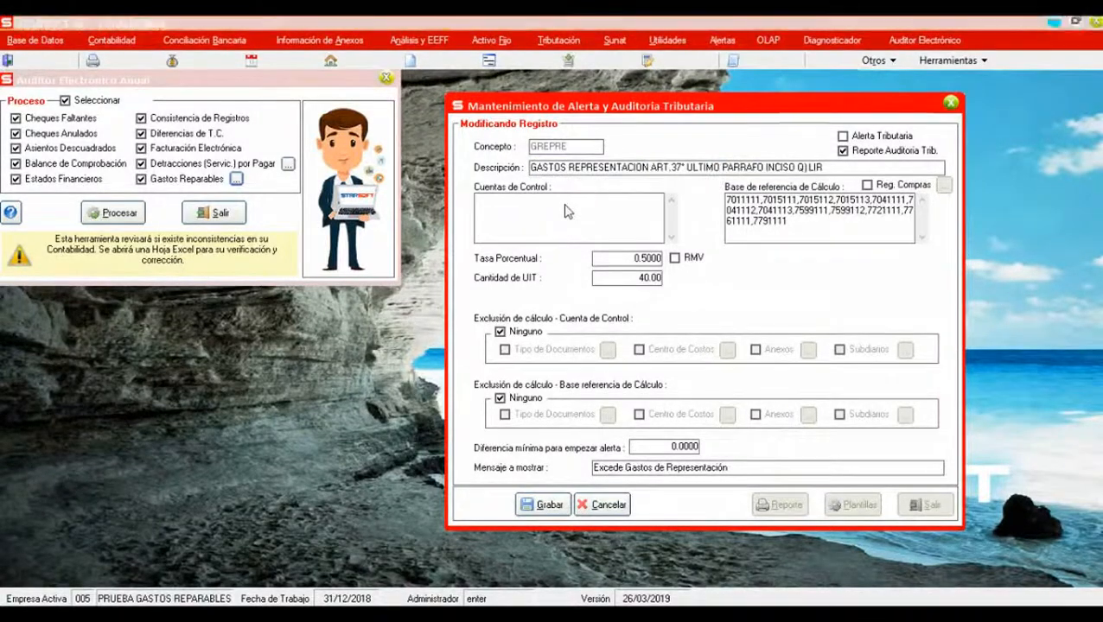
double_click(568, 211)
text(656)
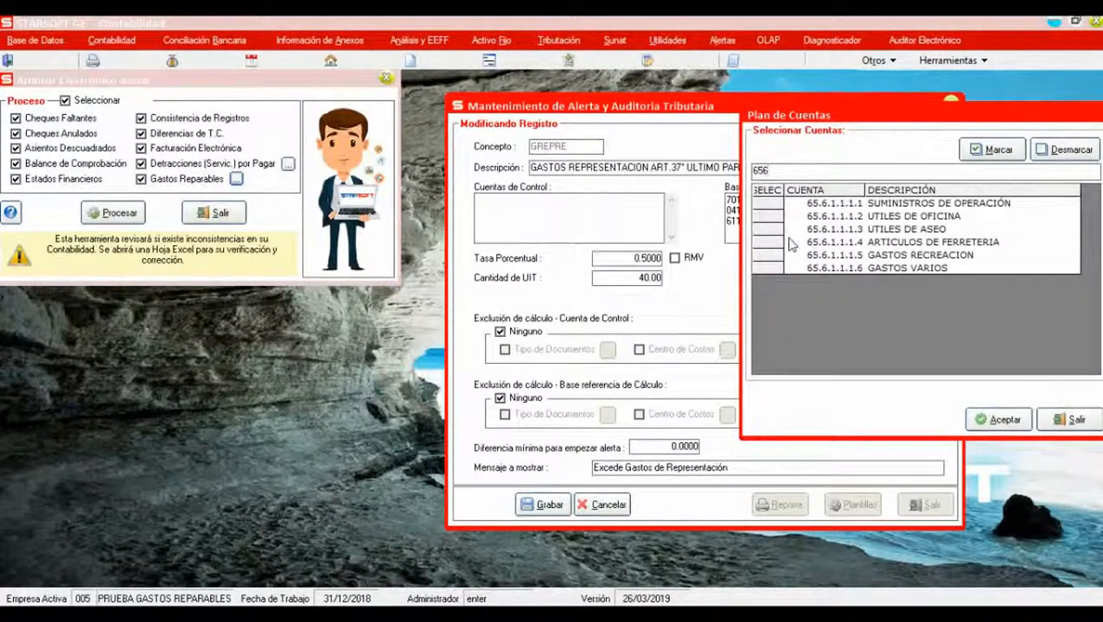
key(BackSpace)
text(95)
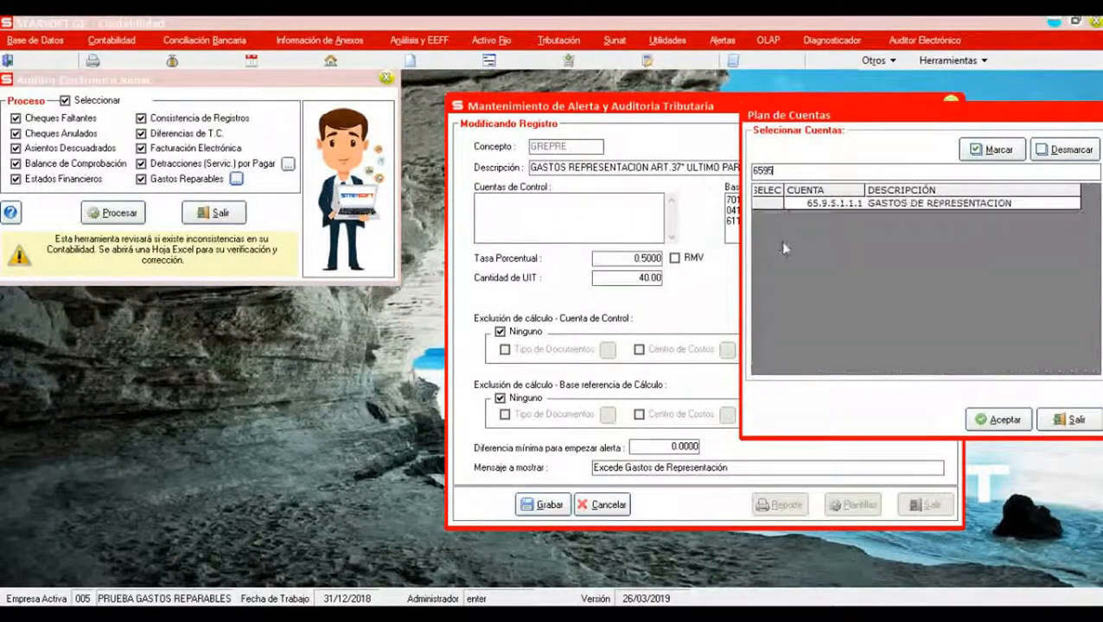
click(771, 204)
click(1001, 420)
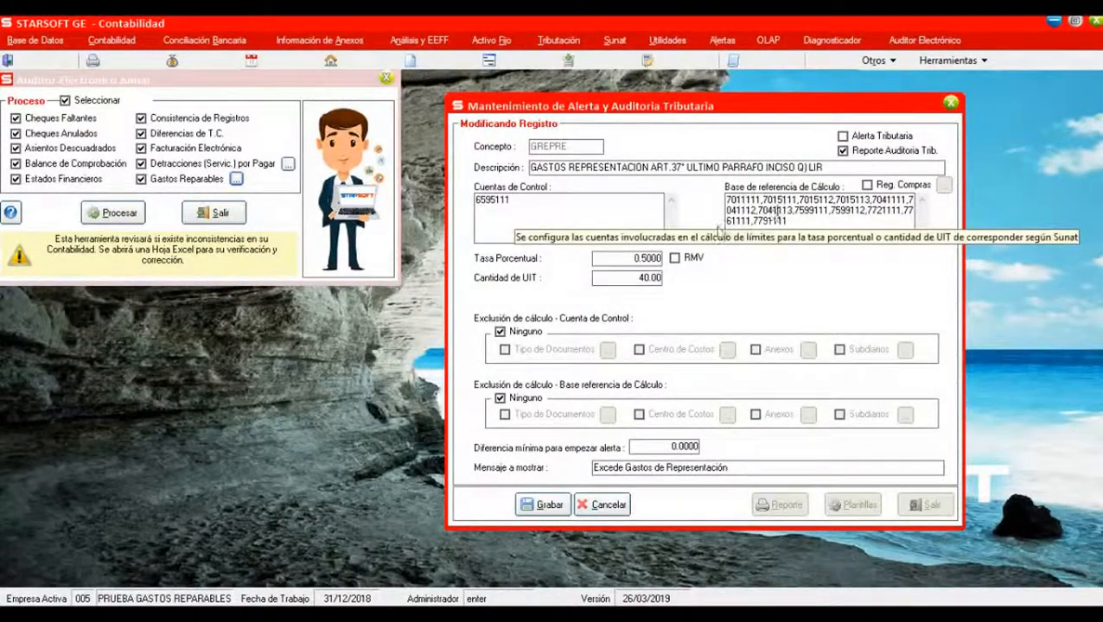
- Check GREPRE's Tasa Porcentual and Cantidad de UIT, cancel editing the record, and leave the alert and tax audit maintenance
drag(627, 264, 661, 262)
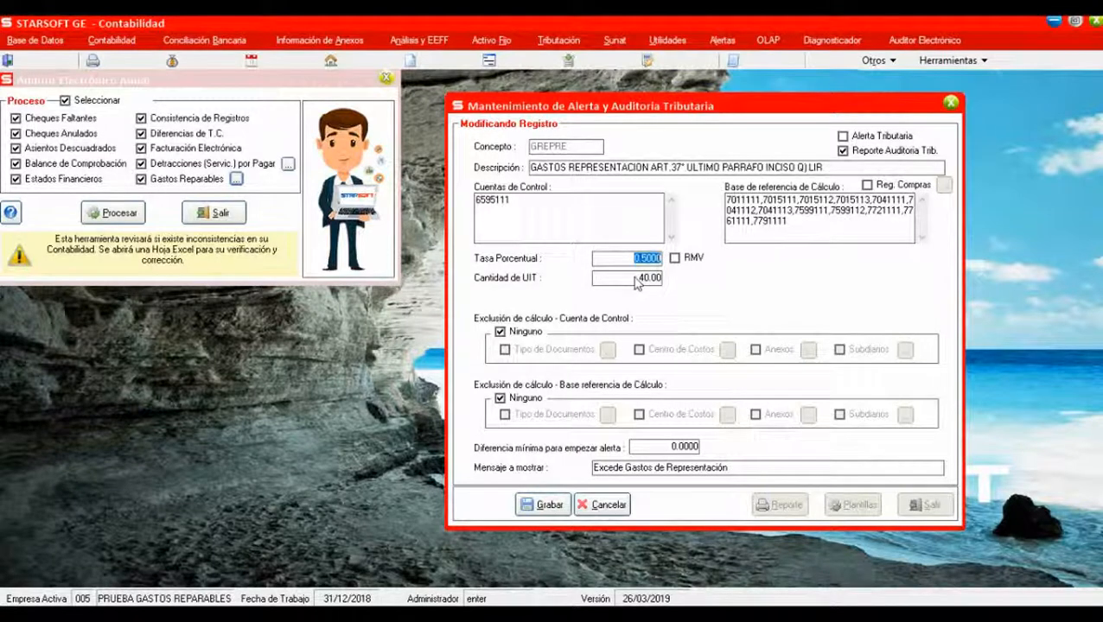
click(637, 279)
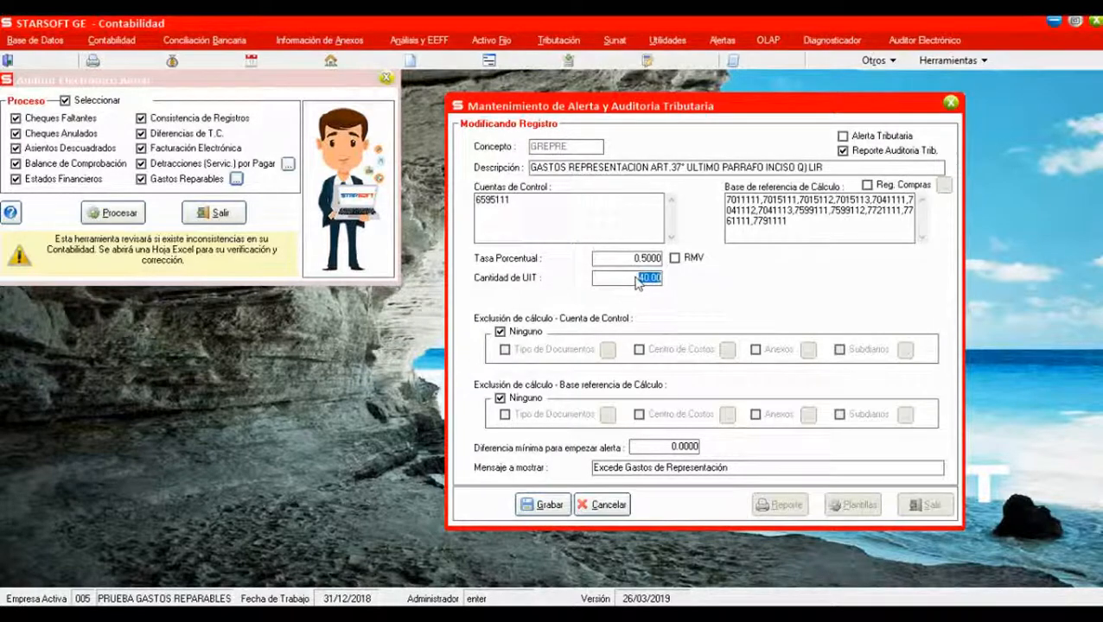
click(600, 504)
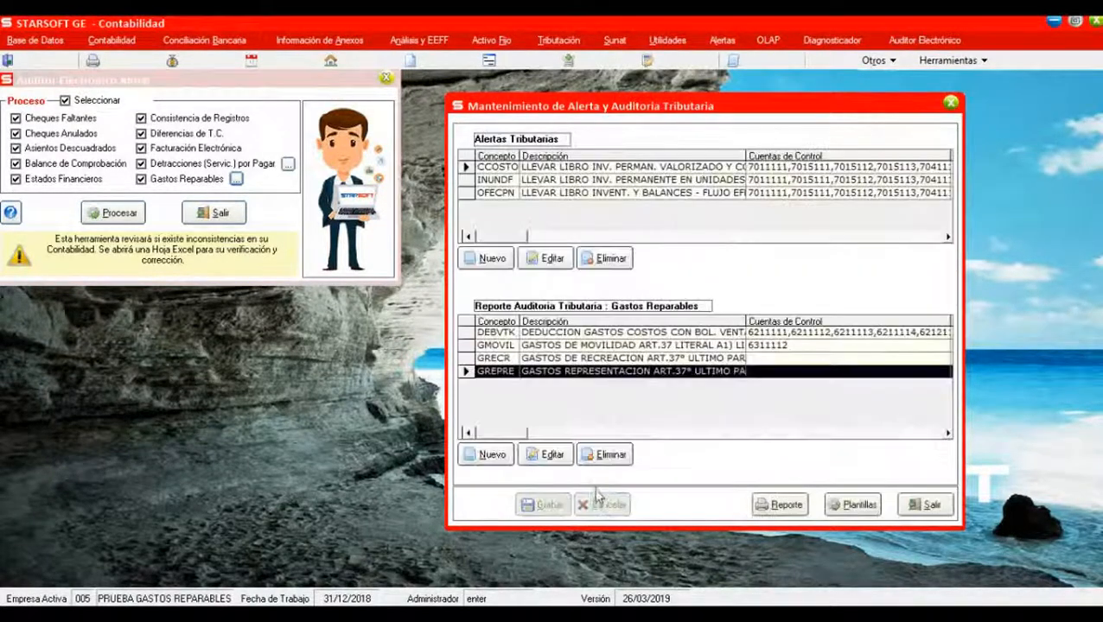
click(919, 510)
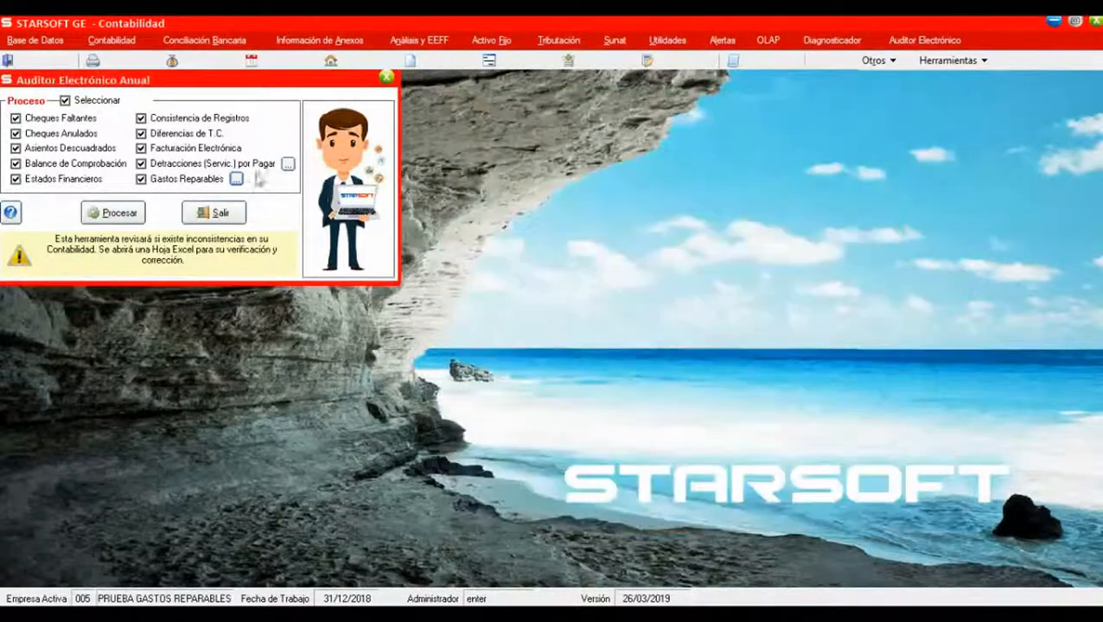
- Deselect all audit processes, select only Gastos Reparables, and process the annual audit
click(117, 214)
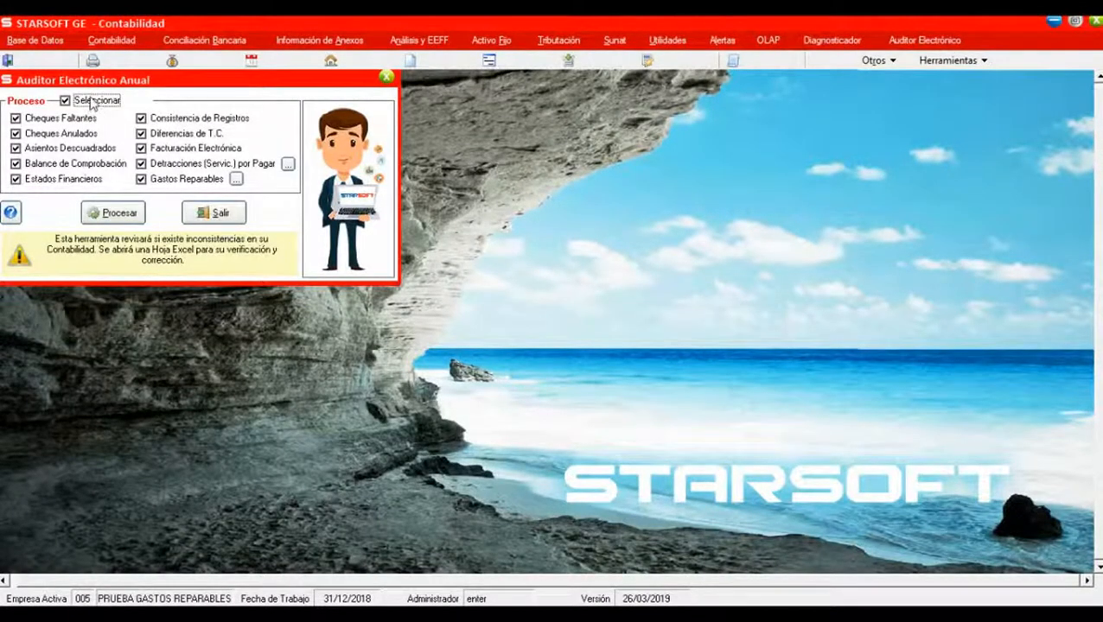
click(92, 102)
click(141, 179)
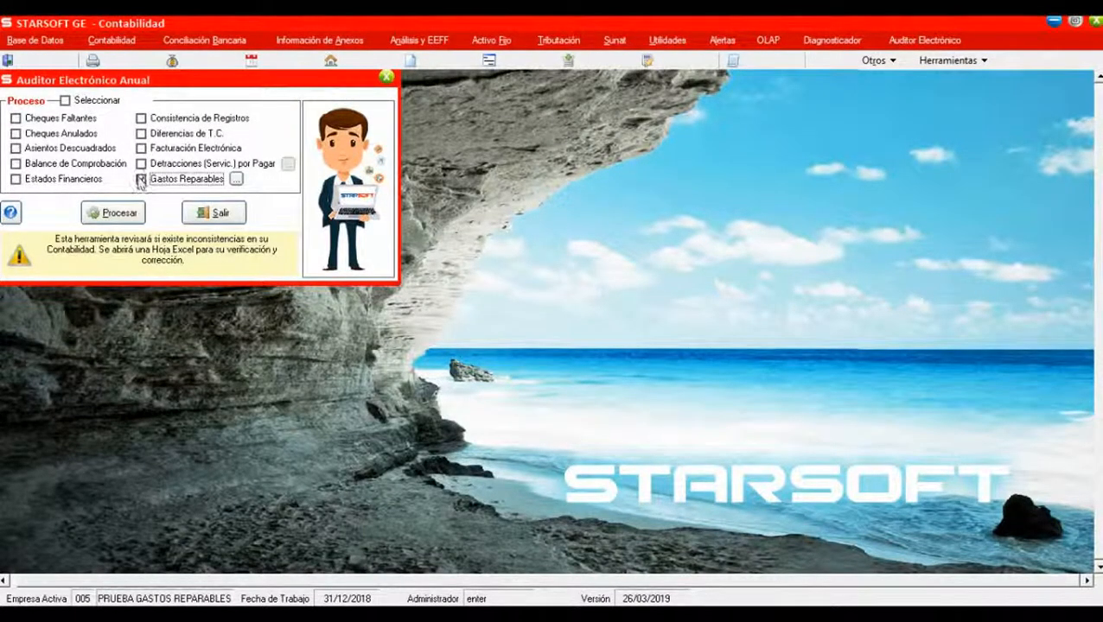
click(112, 214)
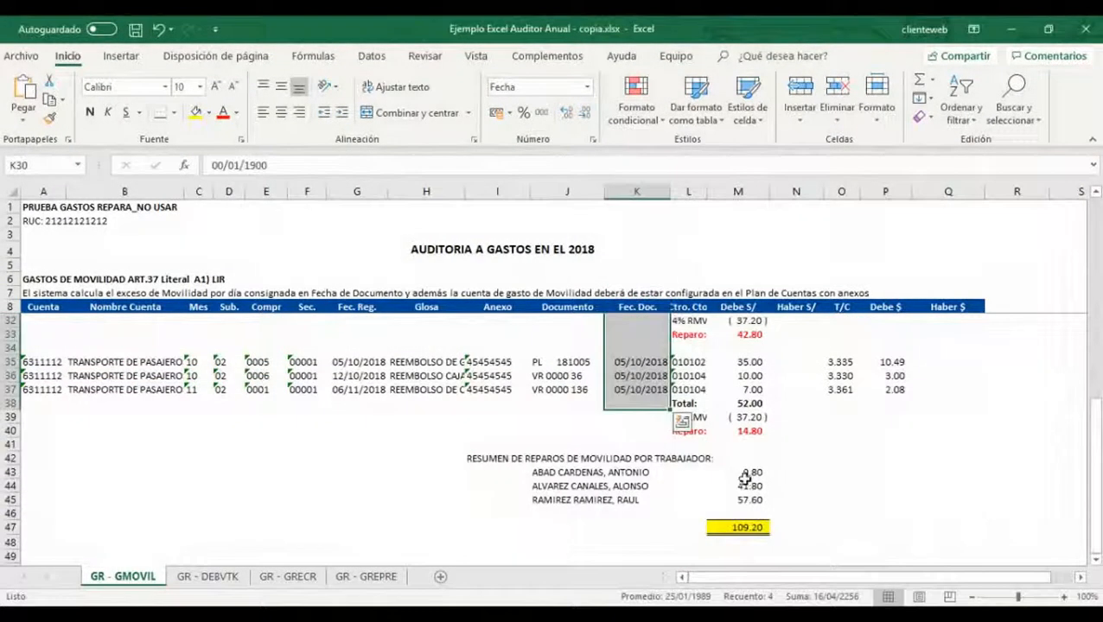
- Review the mobility adjustments per worker and their total in the summary on the GR - GMOVIL sheet
drag(746, 474, 747, 502)
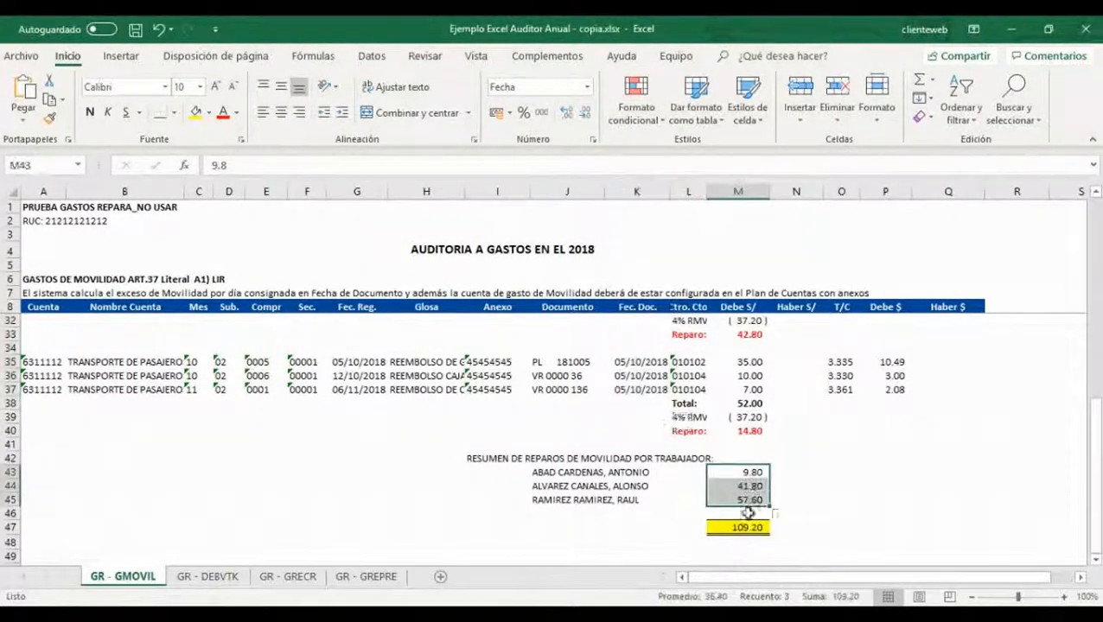
click(745, 528)
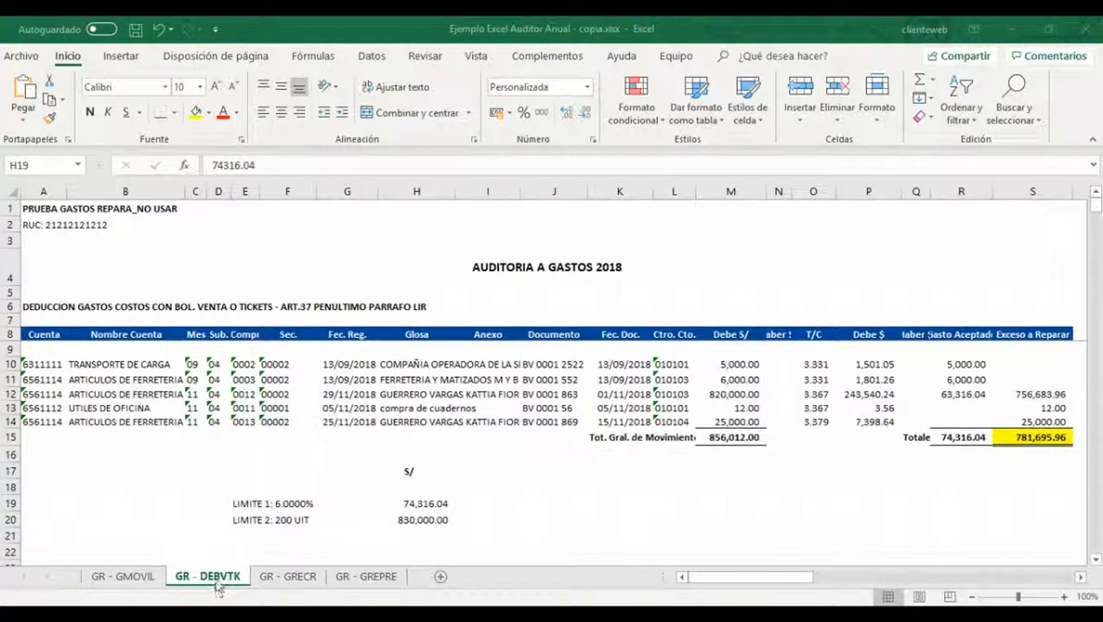
- On GR - DEBVTK, review the documents, excess and accepted totals, and compare LIMITE 1 with the 6% calculation in the purchase register workbook
drag(551, 364, 551, 422)
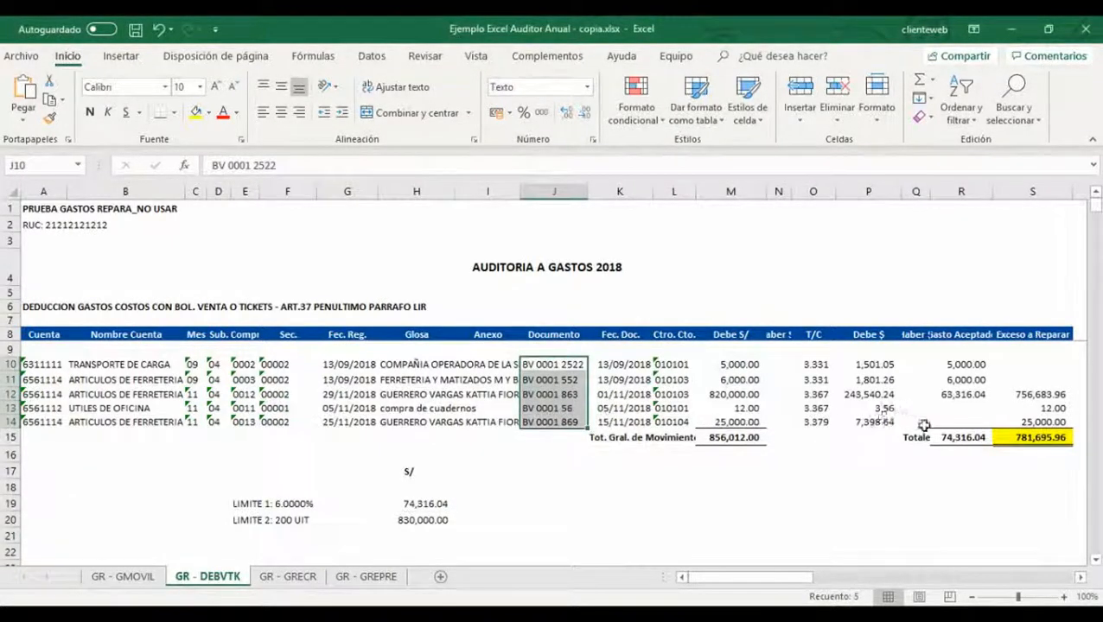
click(1012, 438)
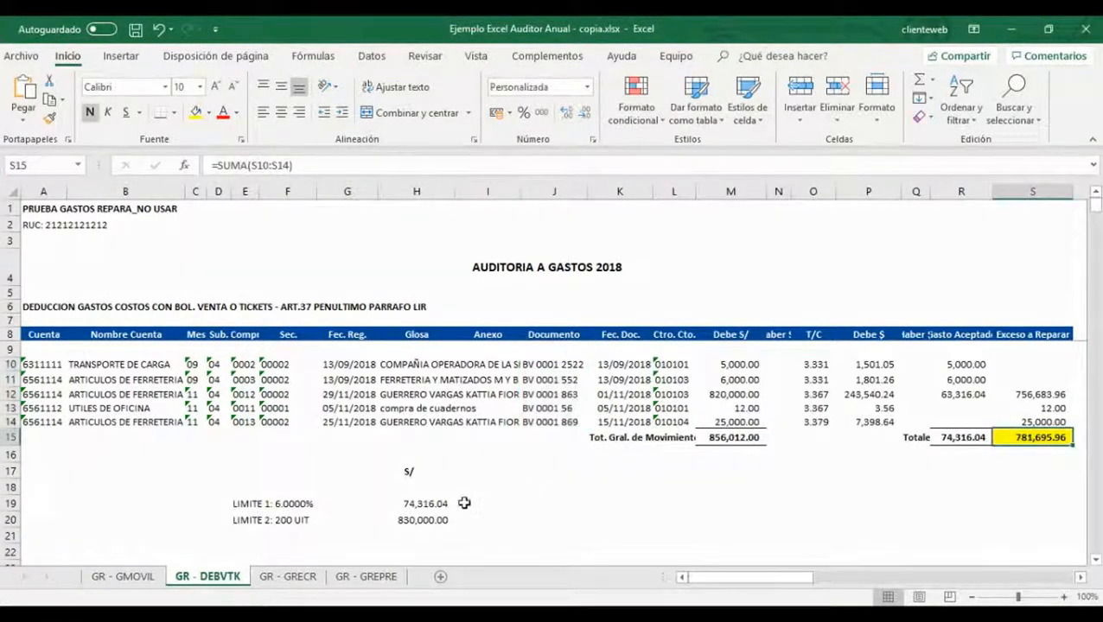
click(968, 437)
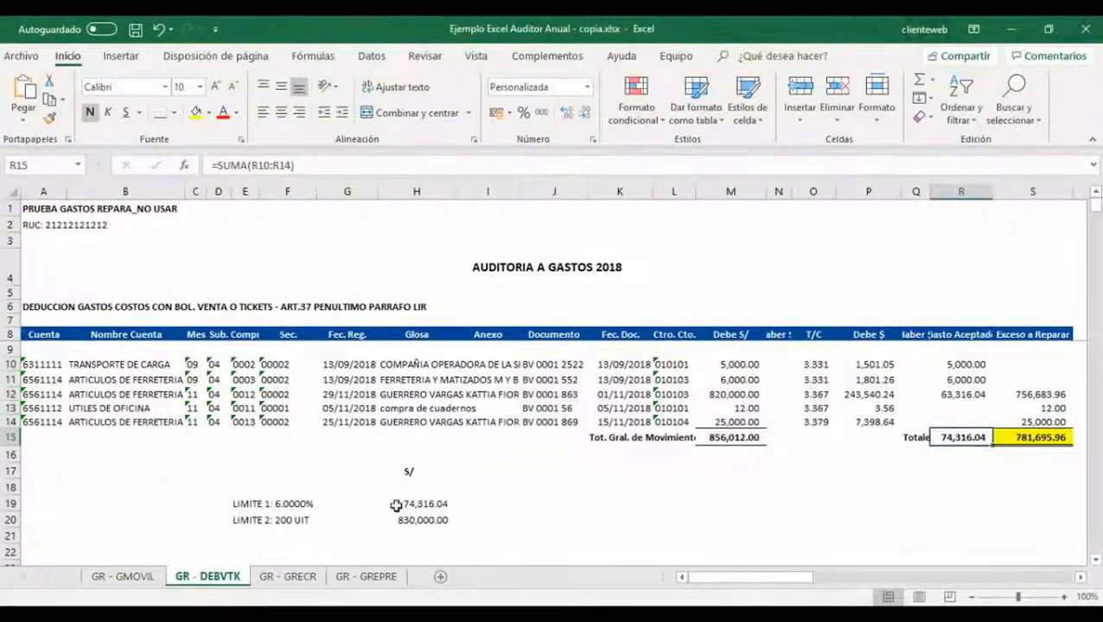
click(396, 504)
key(alt+Tab)
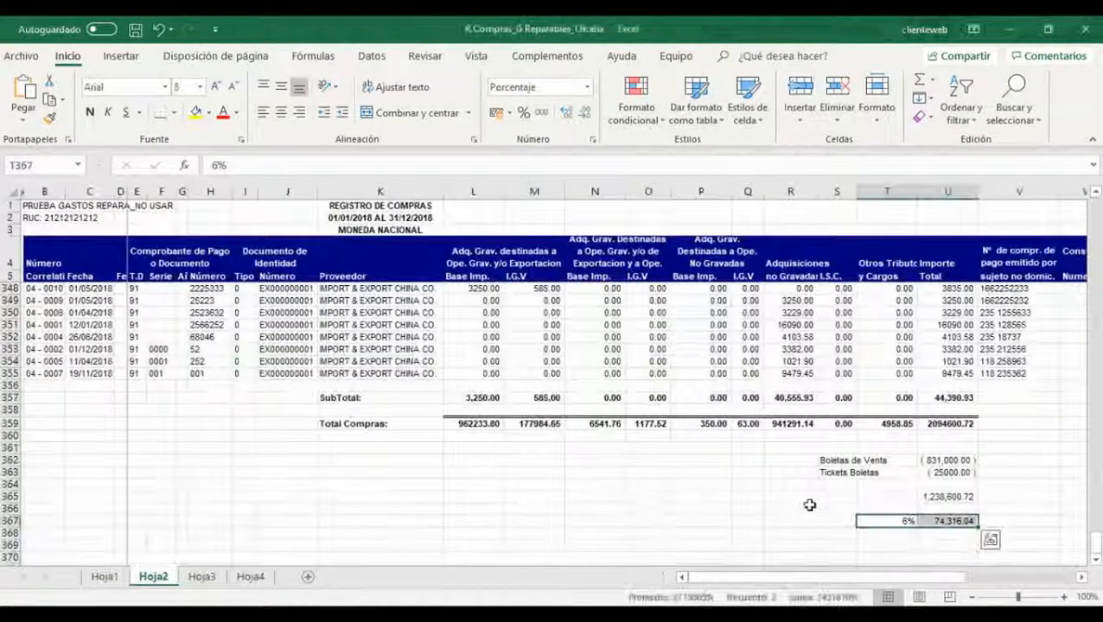
key(alt+Tab)
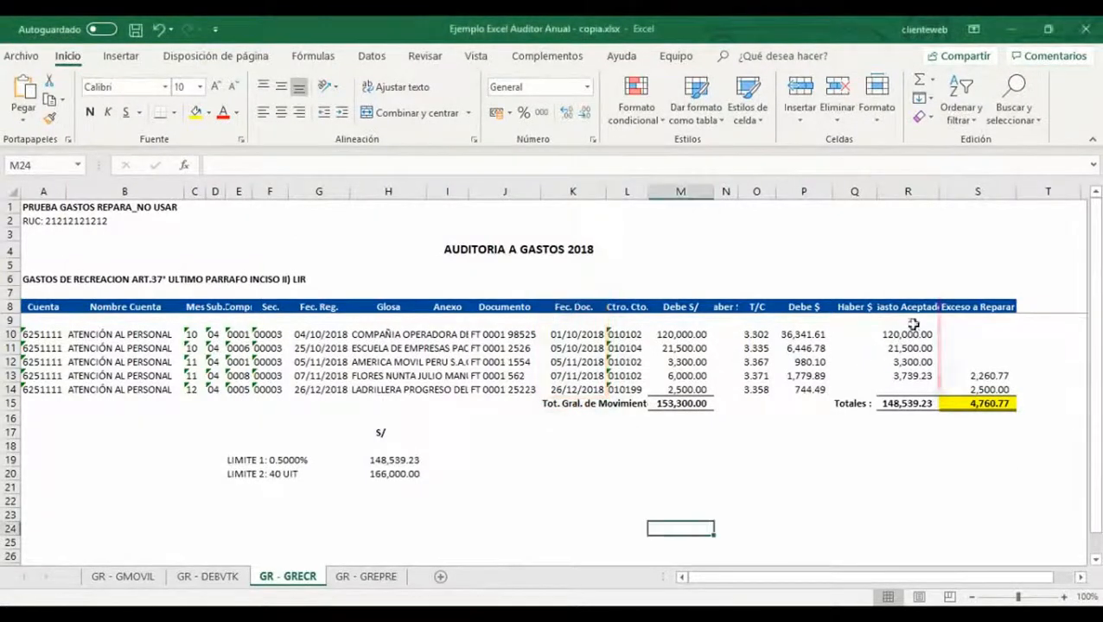
- On the GR - GRECR sheet, examine the Exceso a Reparar total and the two recreation expense limits
click(996, 403)
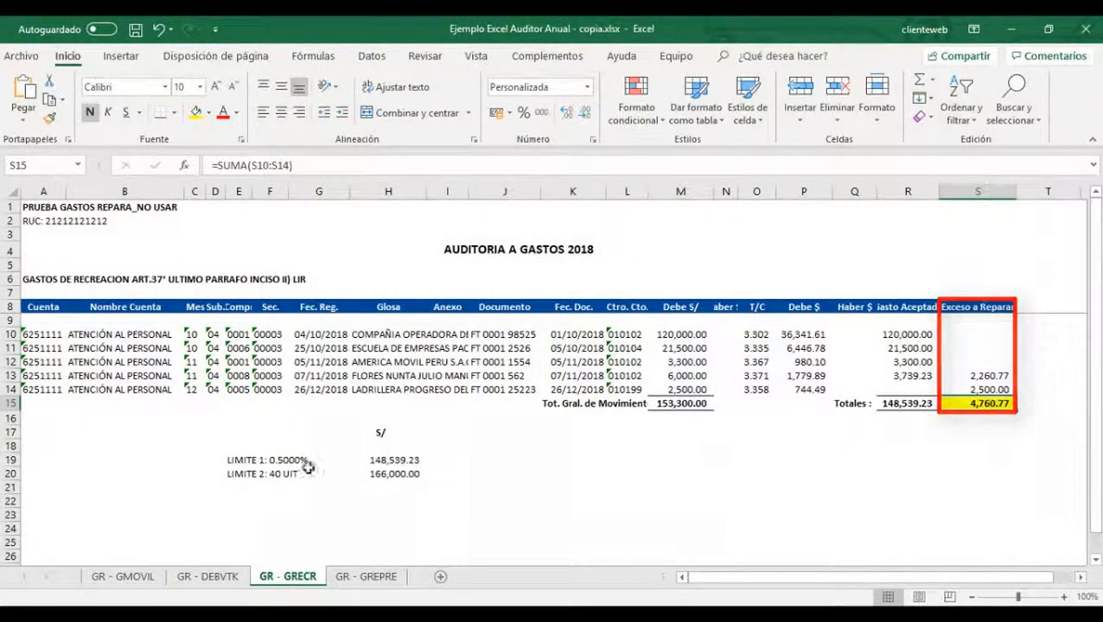
drag(234, 460, 381, 484)
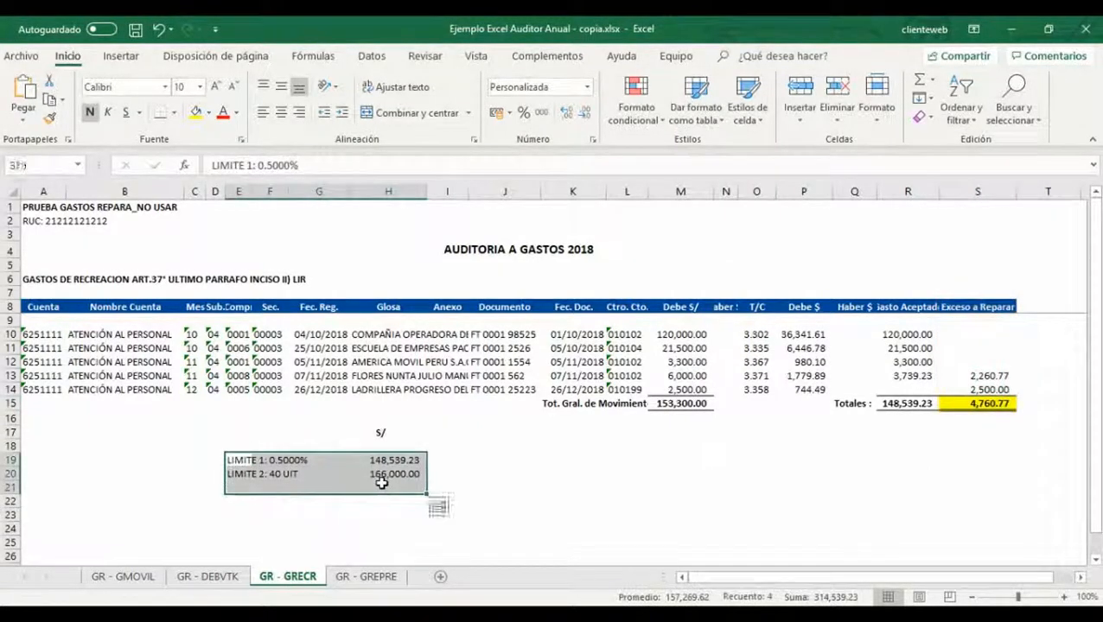
click(517, 463)
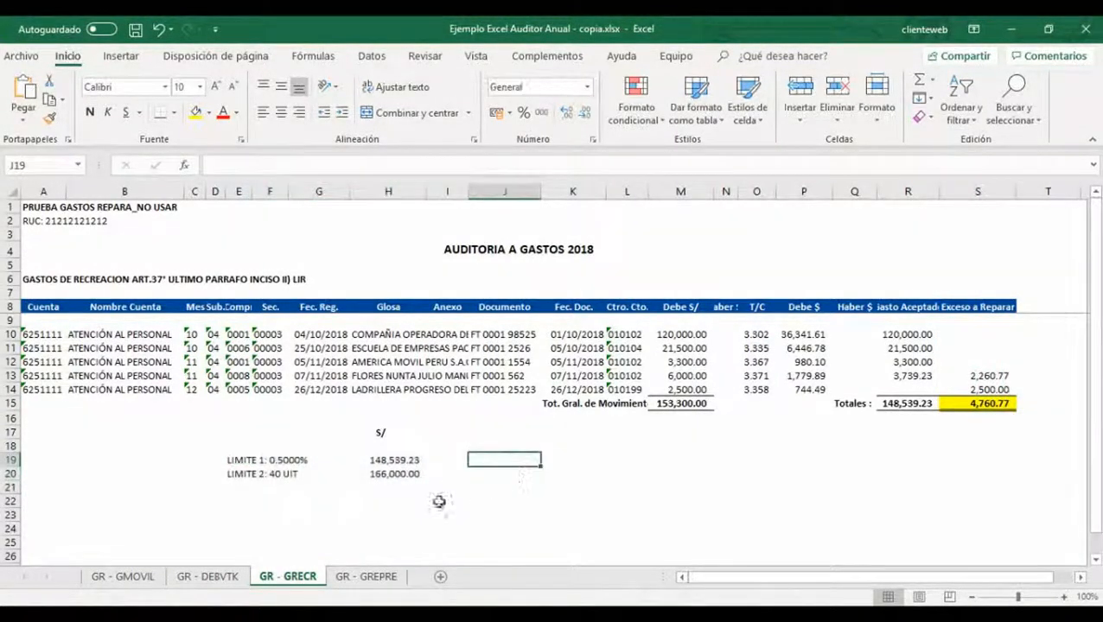
- Open the GR - GREPRE sheet and examine the Exceso a Reparar total for representation expenses
click(366, 577)
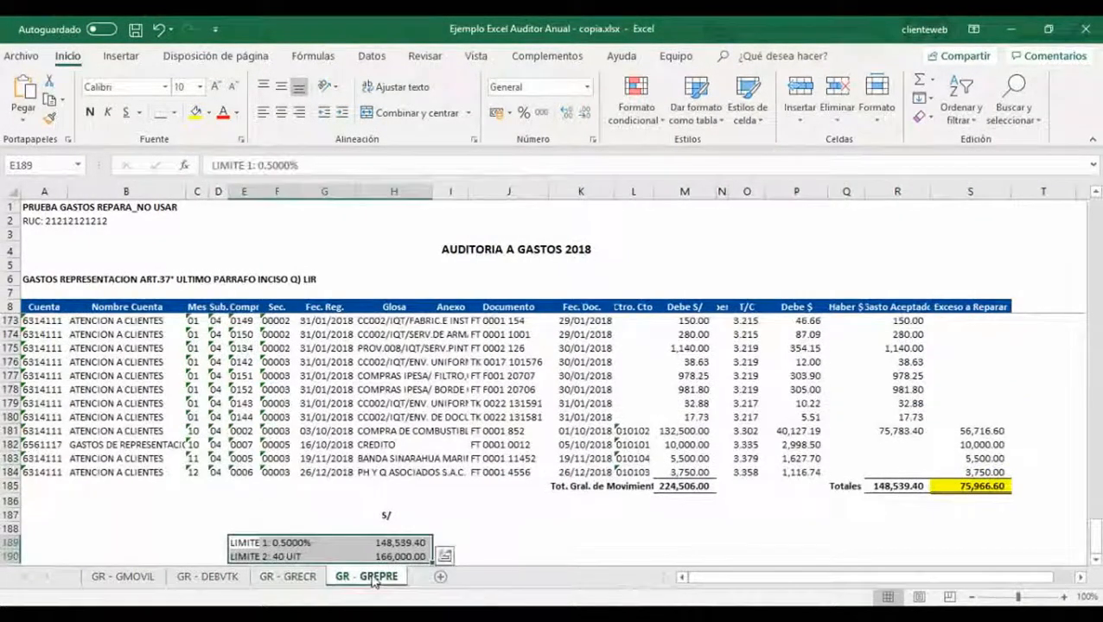
click(683, 528)
click(966, 486)
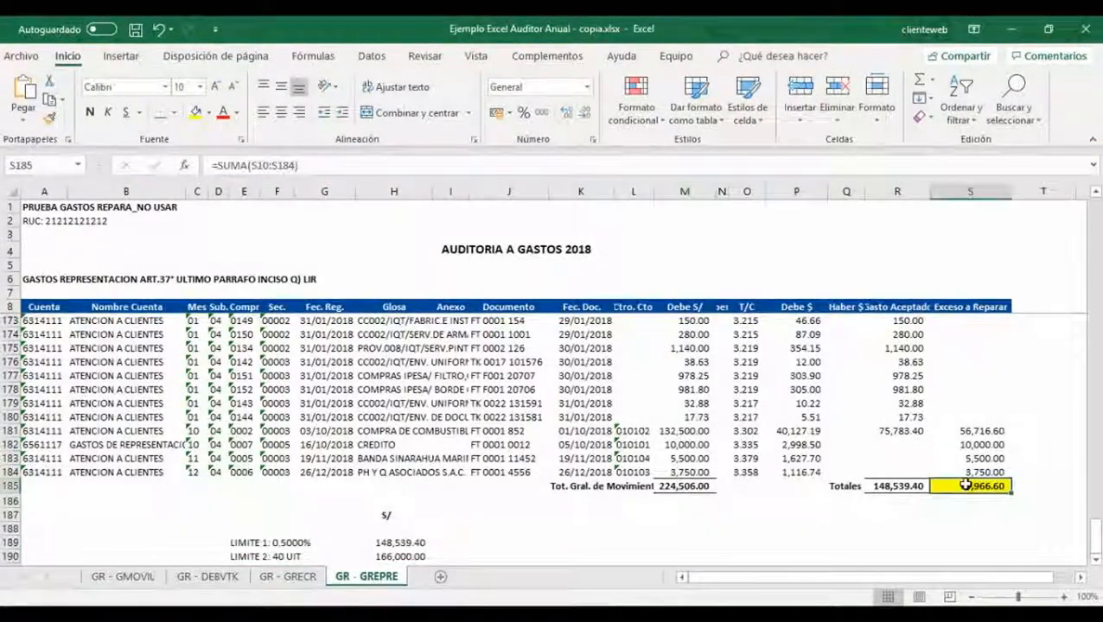